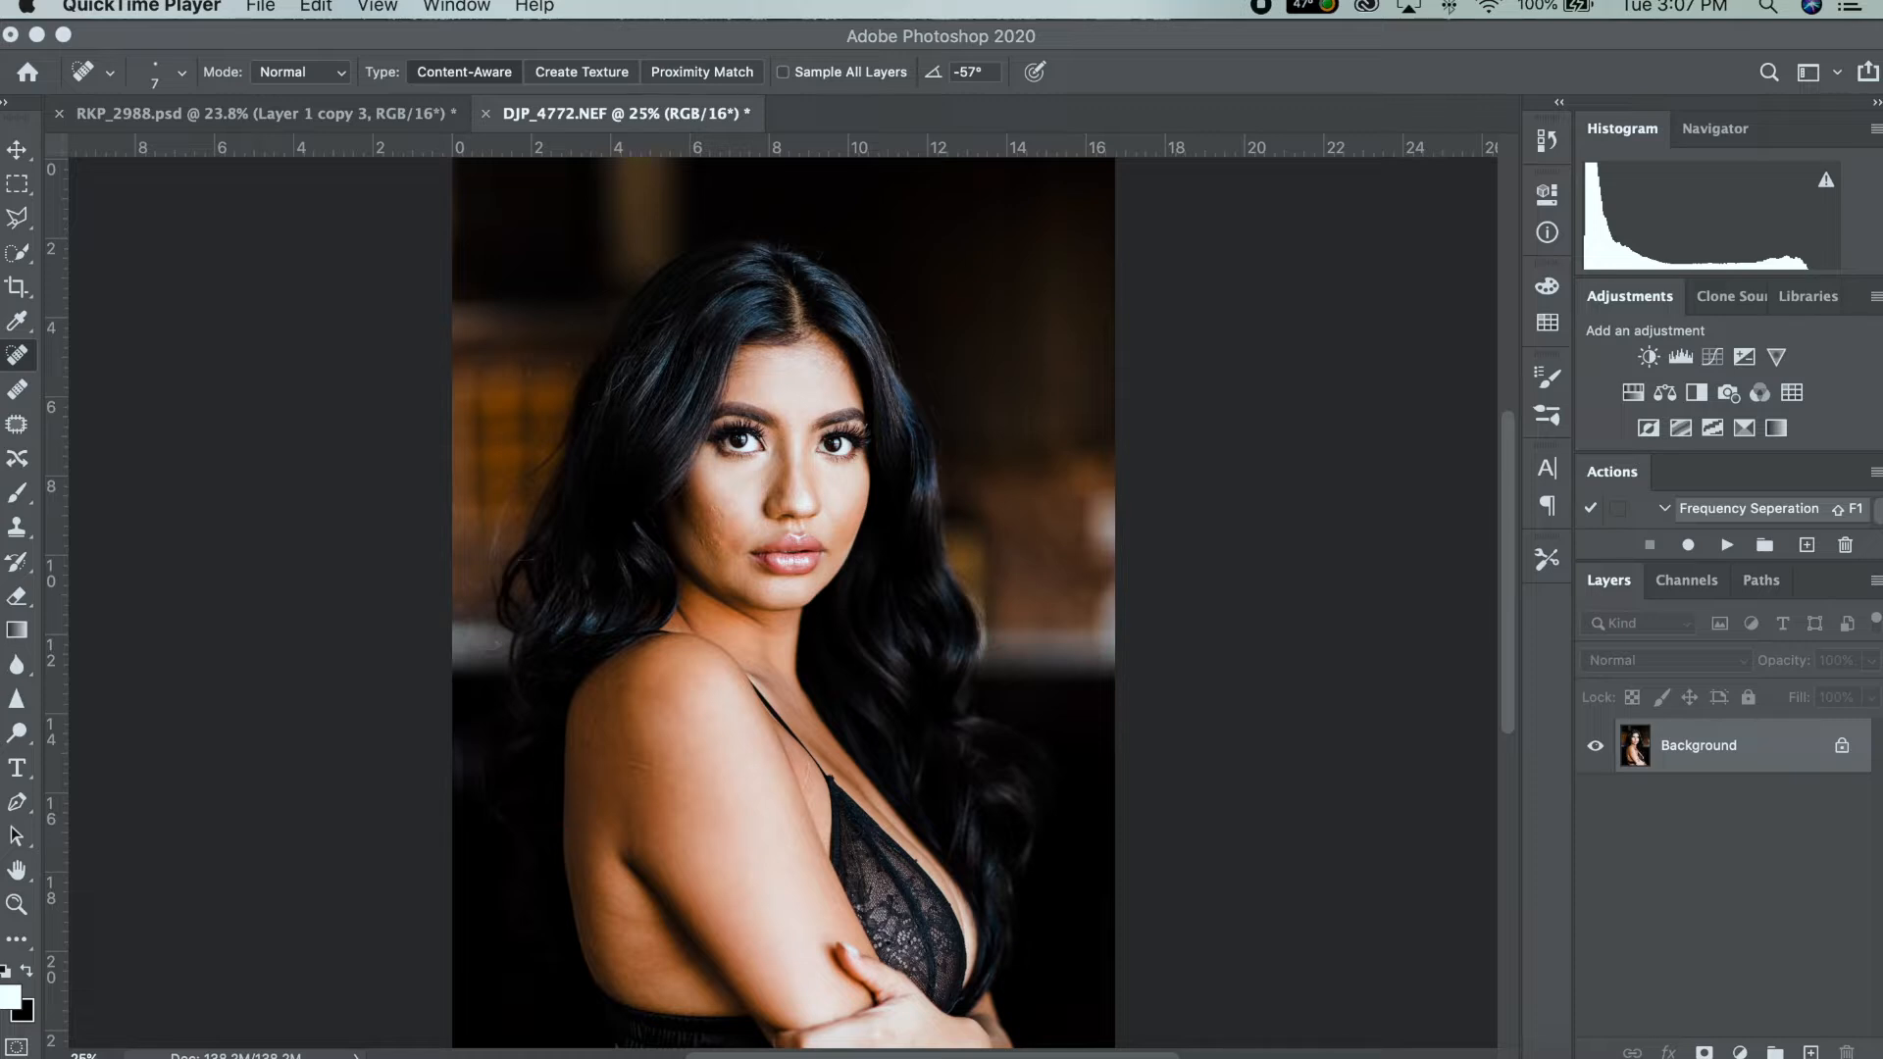
Duplicate the Background layer, then duplicate that copy to make two working layers above it.
click(1245, 544)
key(super+j)
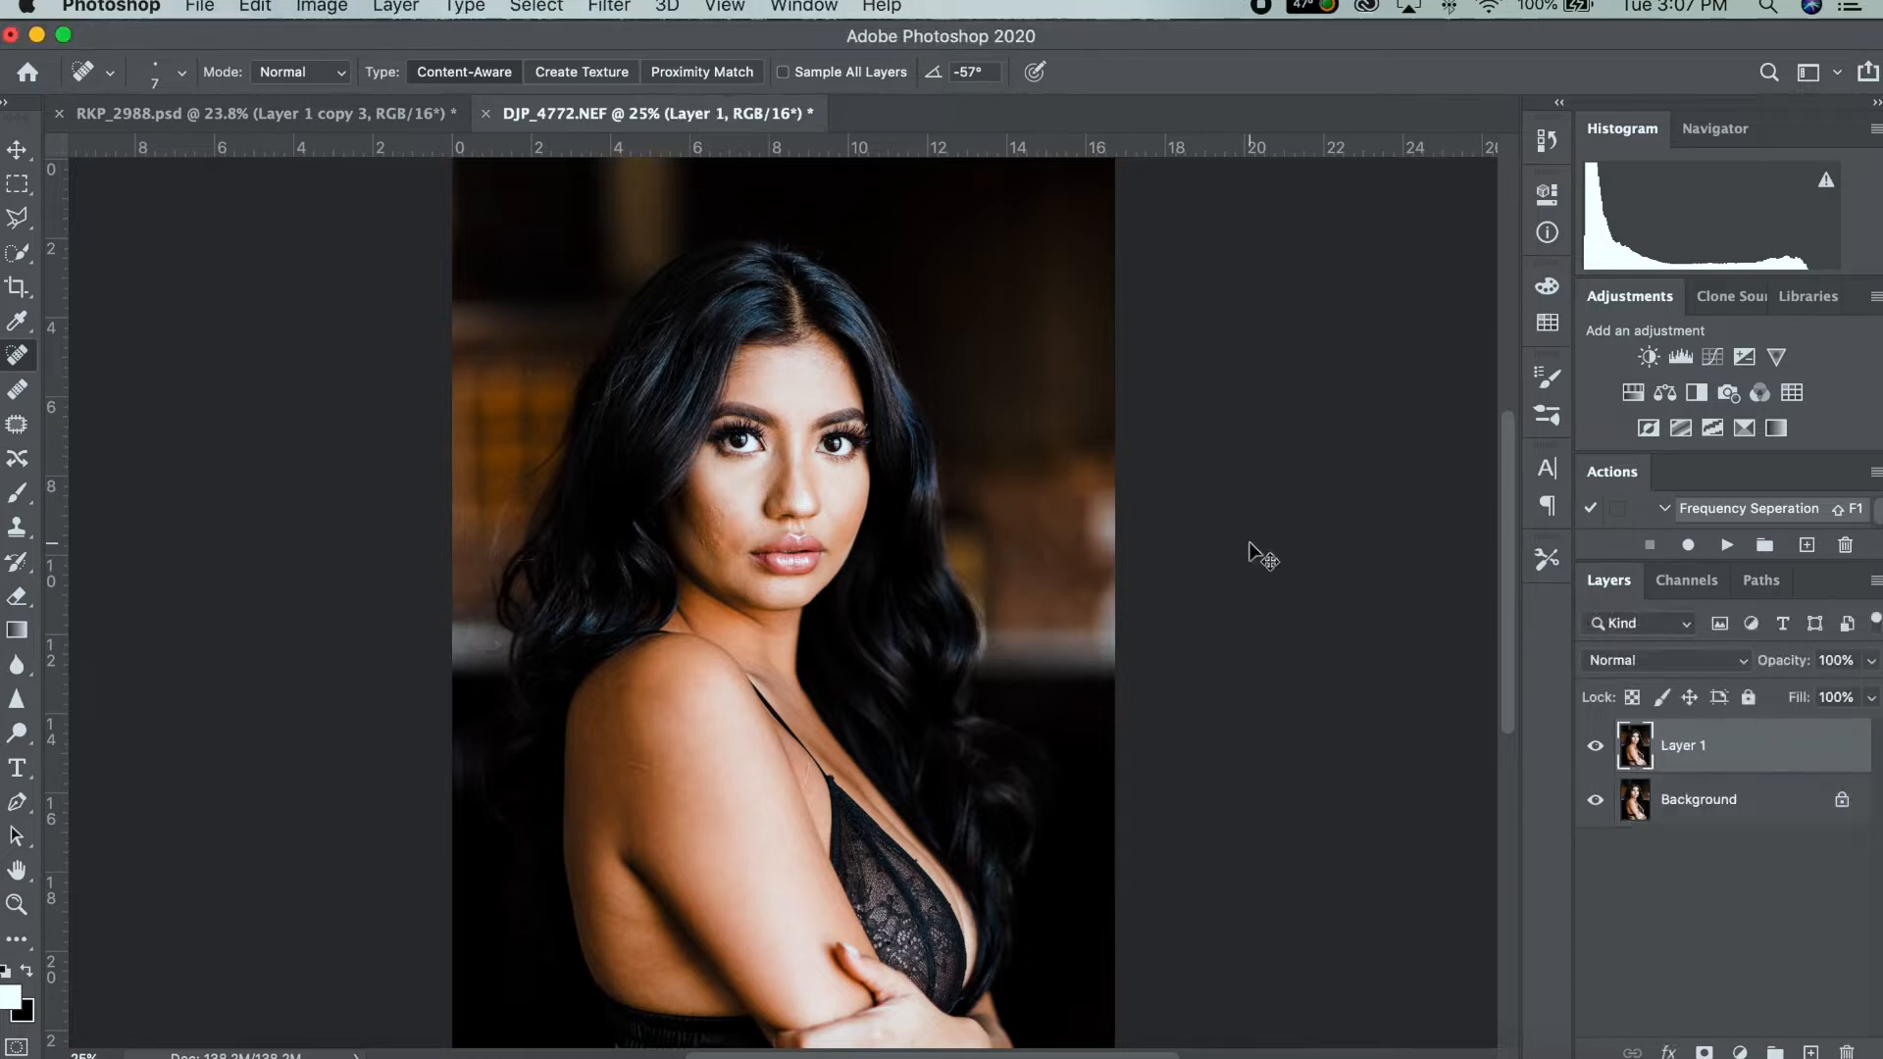
key(super+j)
Rename the lower duplicate layer "Skin" and the upper duplicate "Texture".
double_click(1679, 801)
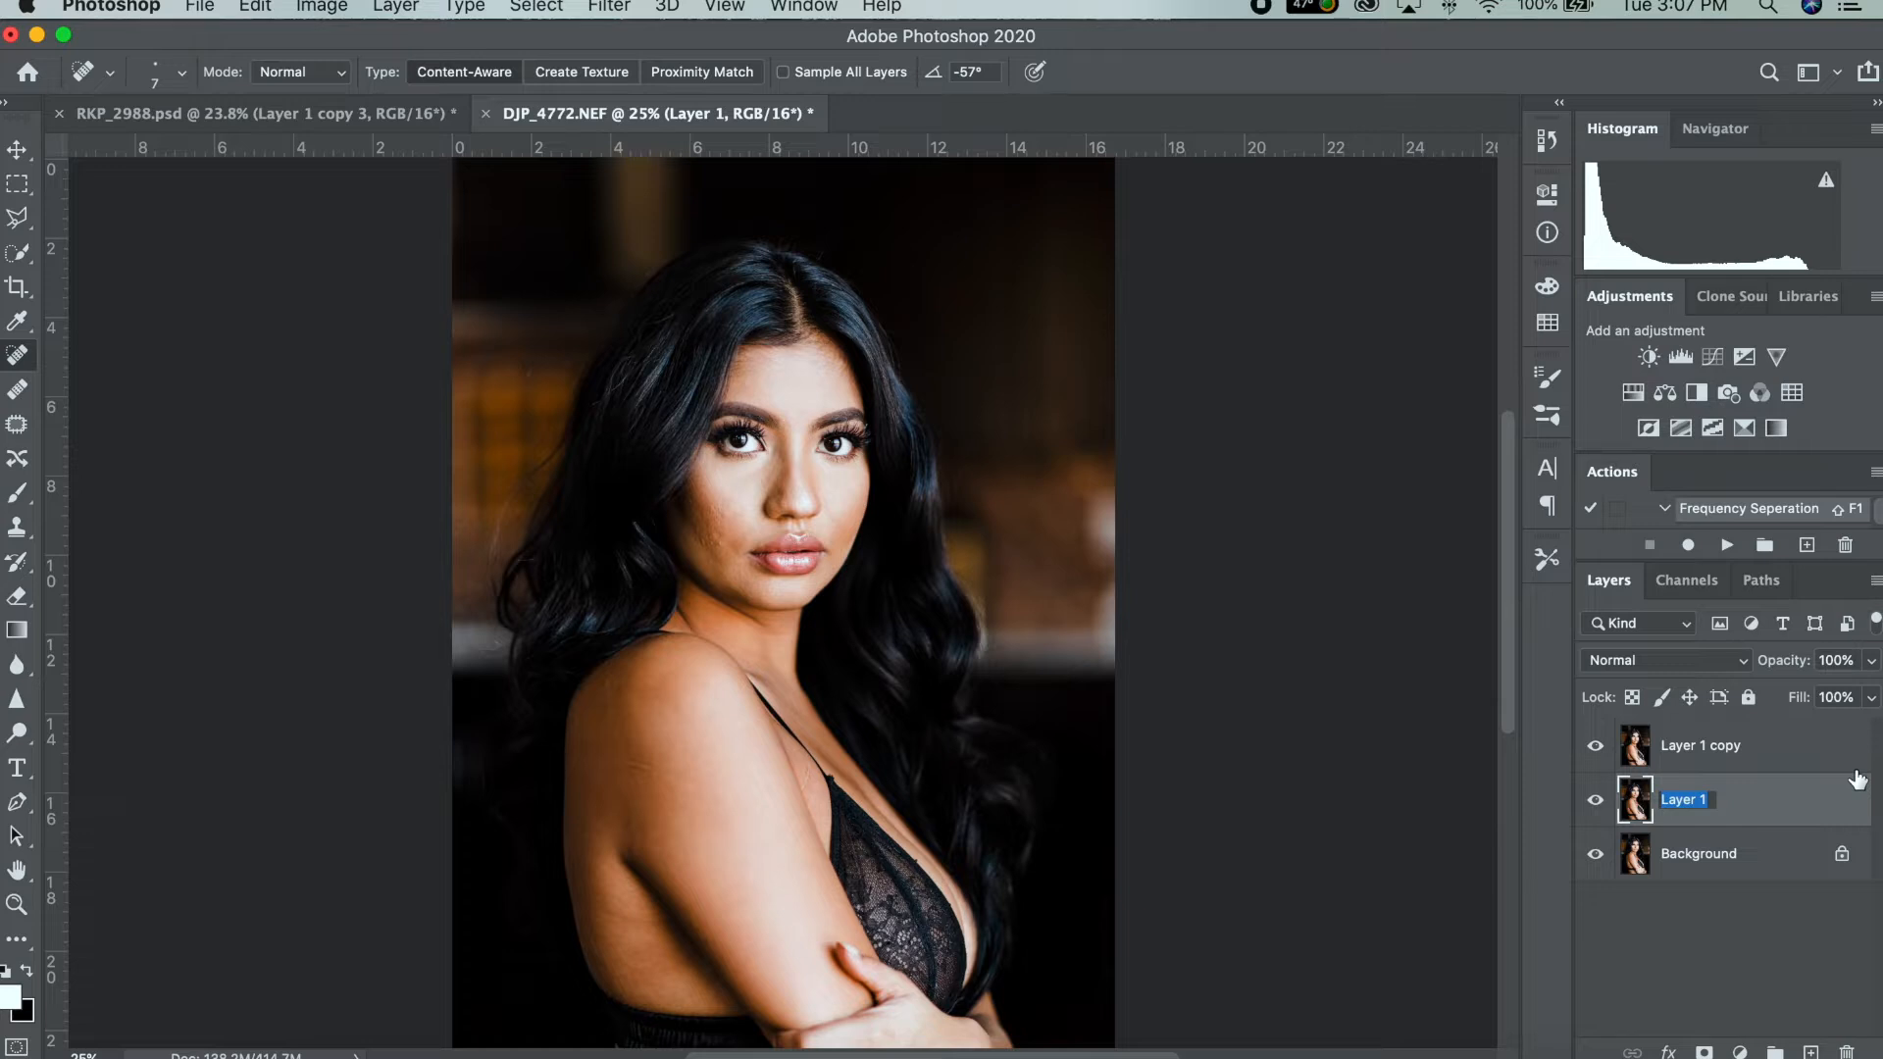
text(Skin)
key(Return)
double_click(1731, 755)
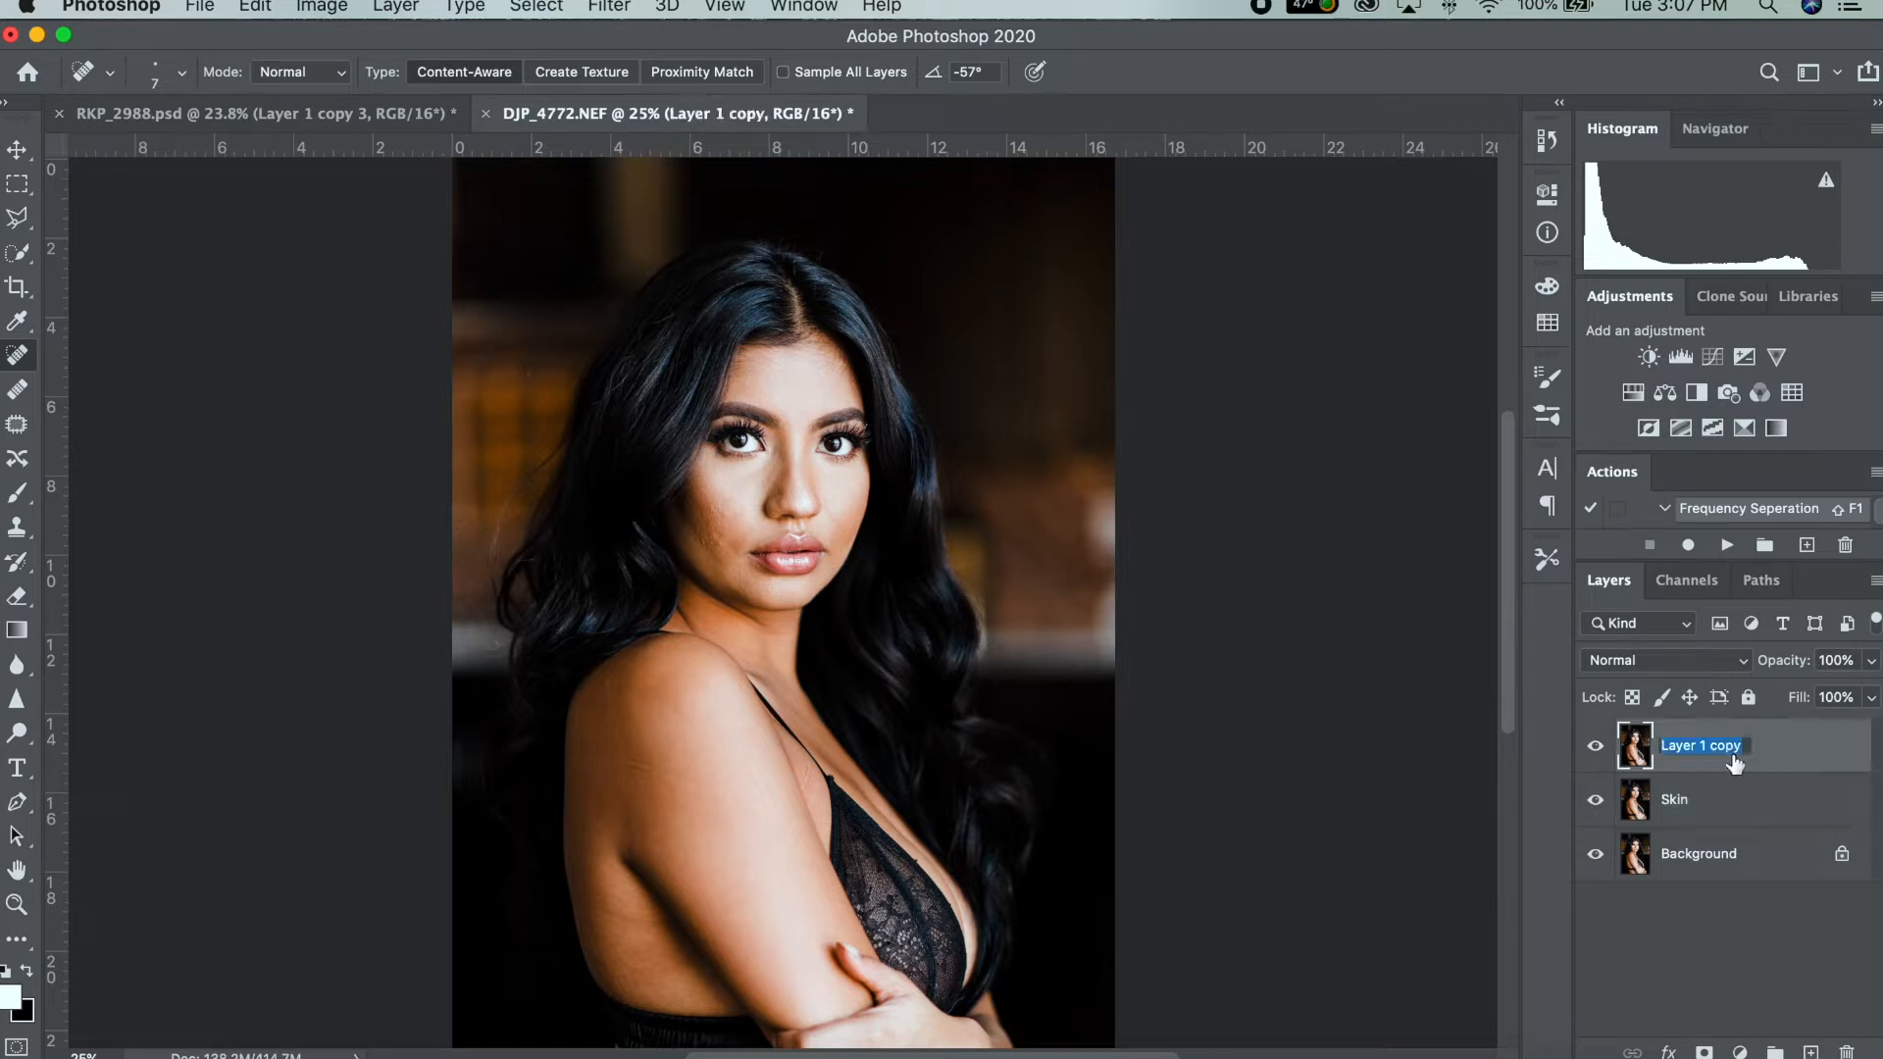
text(Testu)
key(BackSpace)
text(ure)
key(Return)
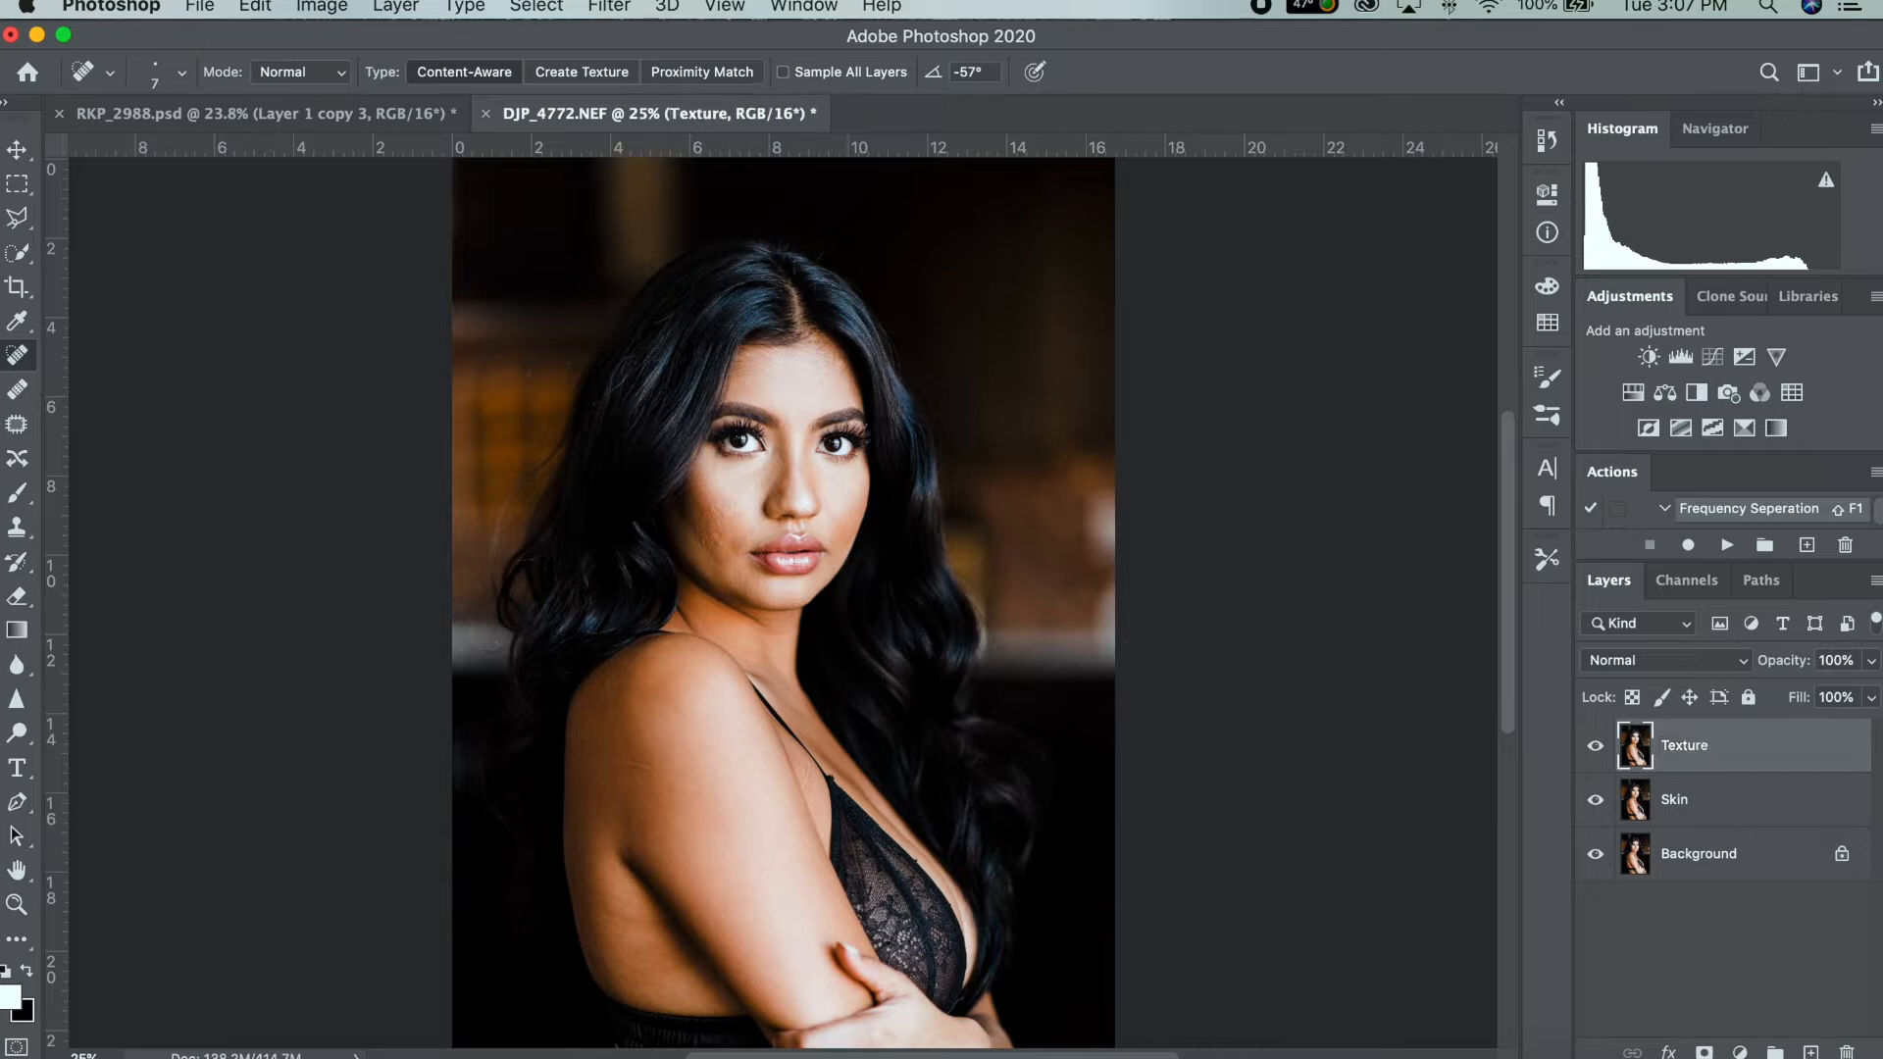
Apply a Gaussian Blur with a radius of 8.9 pixels to the Skin layer, using the face as the filter preview.
click(1712, 800)
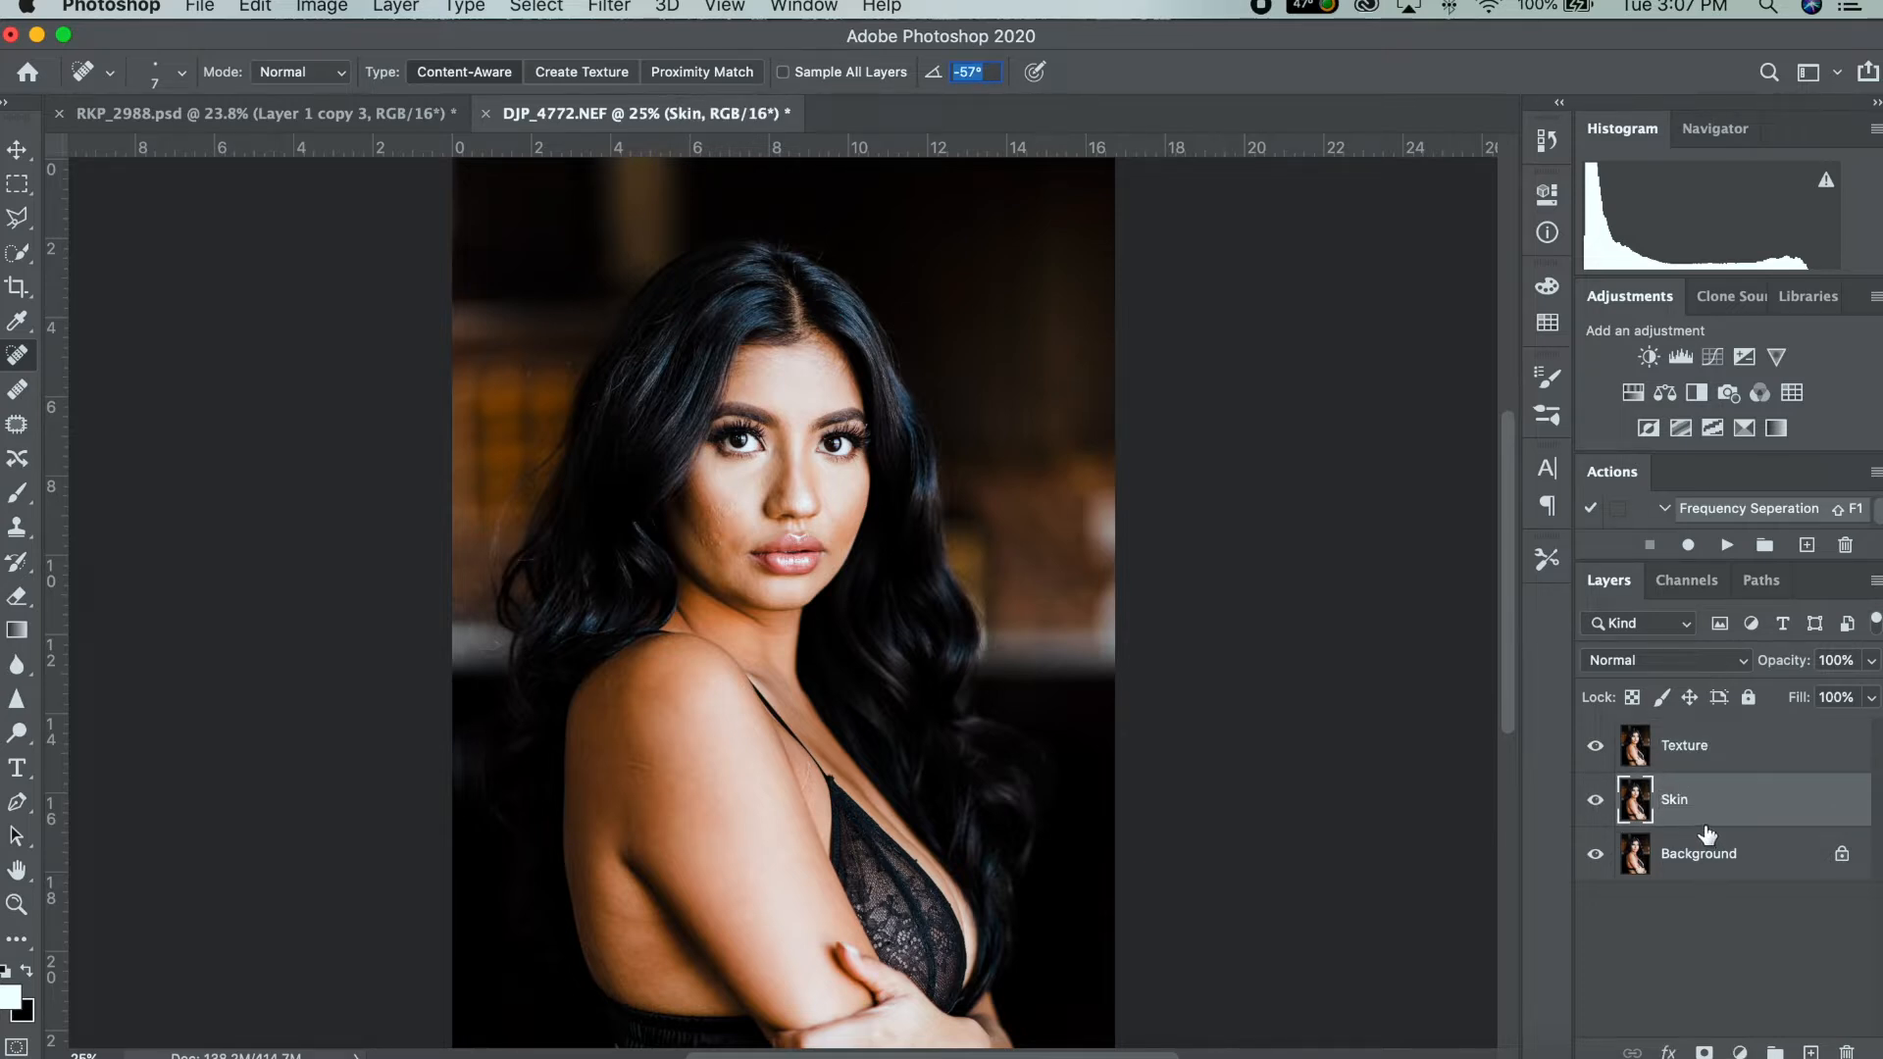
click(609, 7)
mouse_move(671, 351)
mouse_move(700, 323)
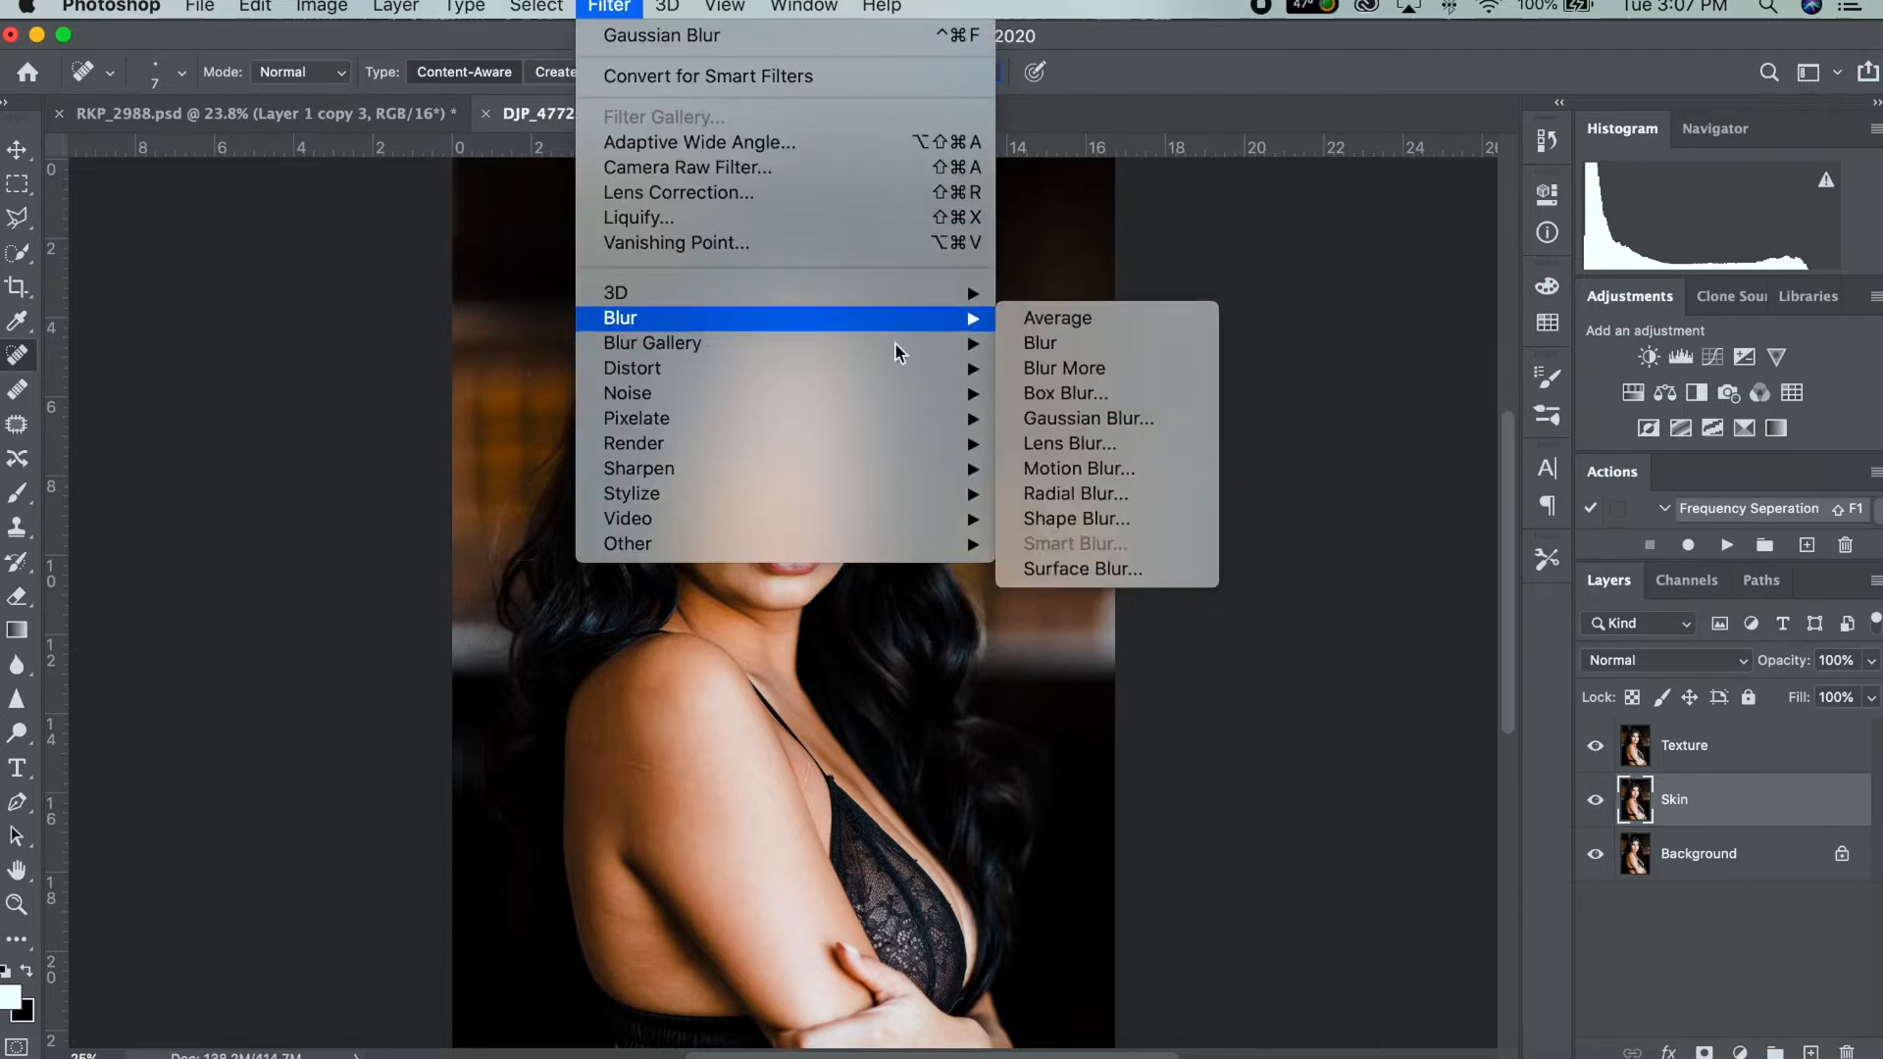
click(1092, 422)
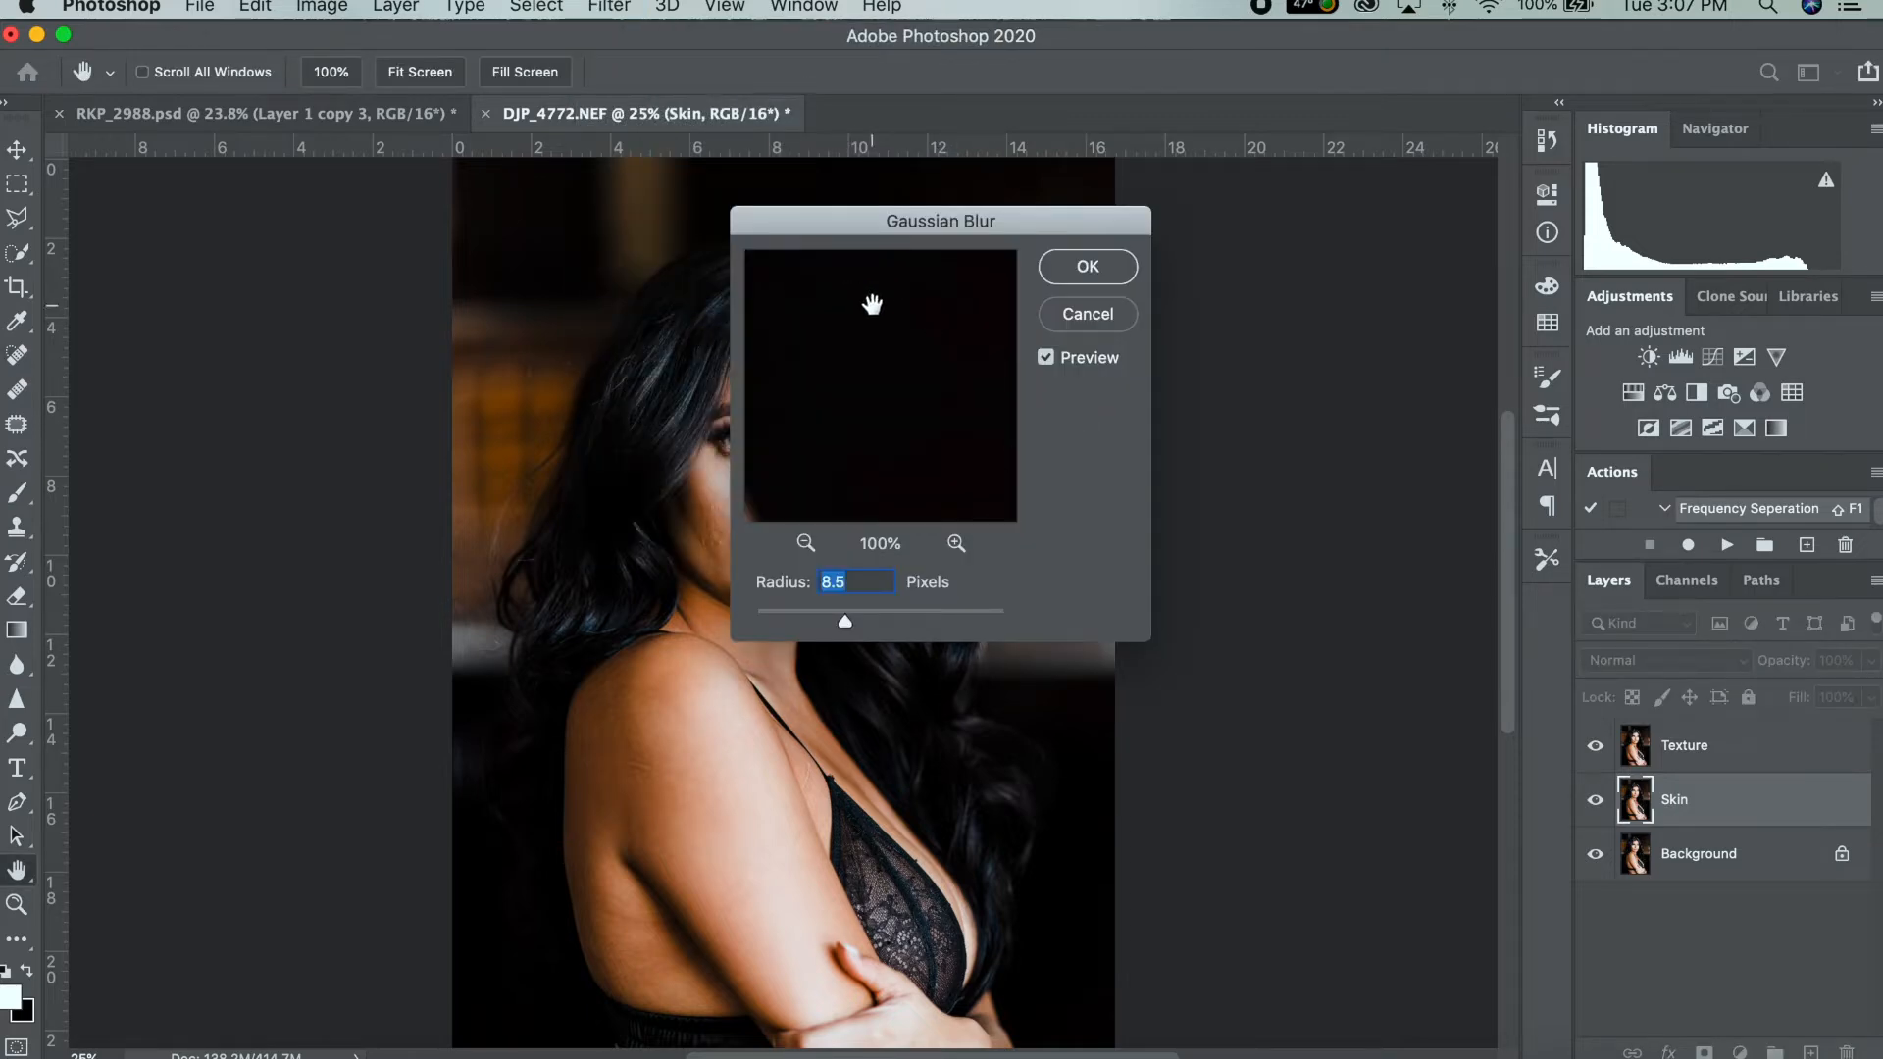
click(804, 543)
click(804, 543)
click(804, 543)
click(804, 543)
click(804, 544)
drag(858, 396, 990, 624)
drag(929, 388, 895, 468)
click(956, 542)
click(956, 543)
click(956, 542)
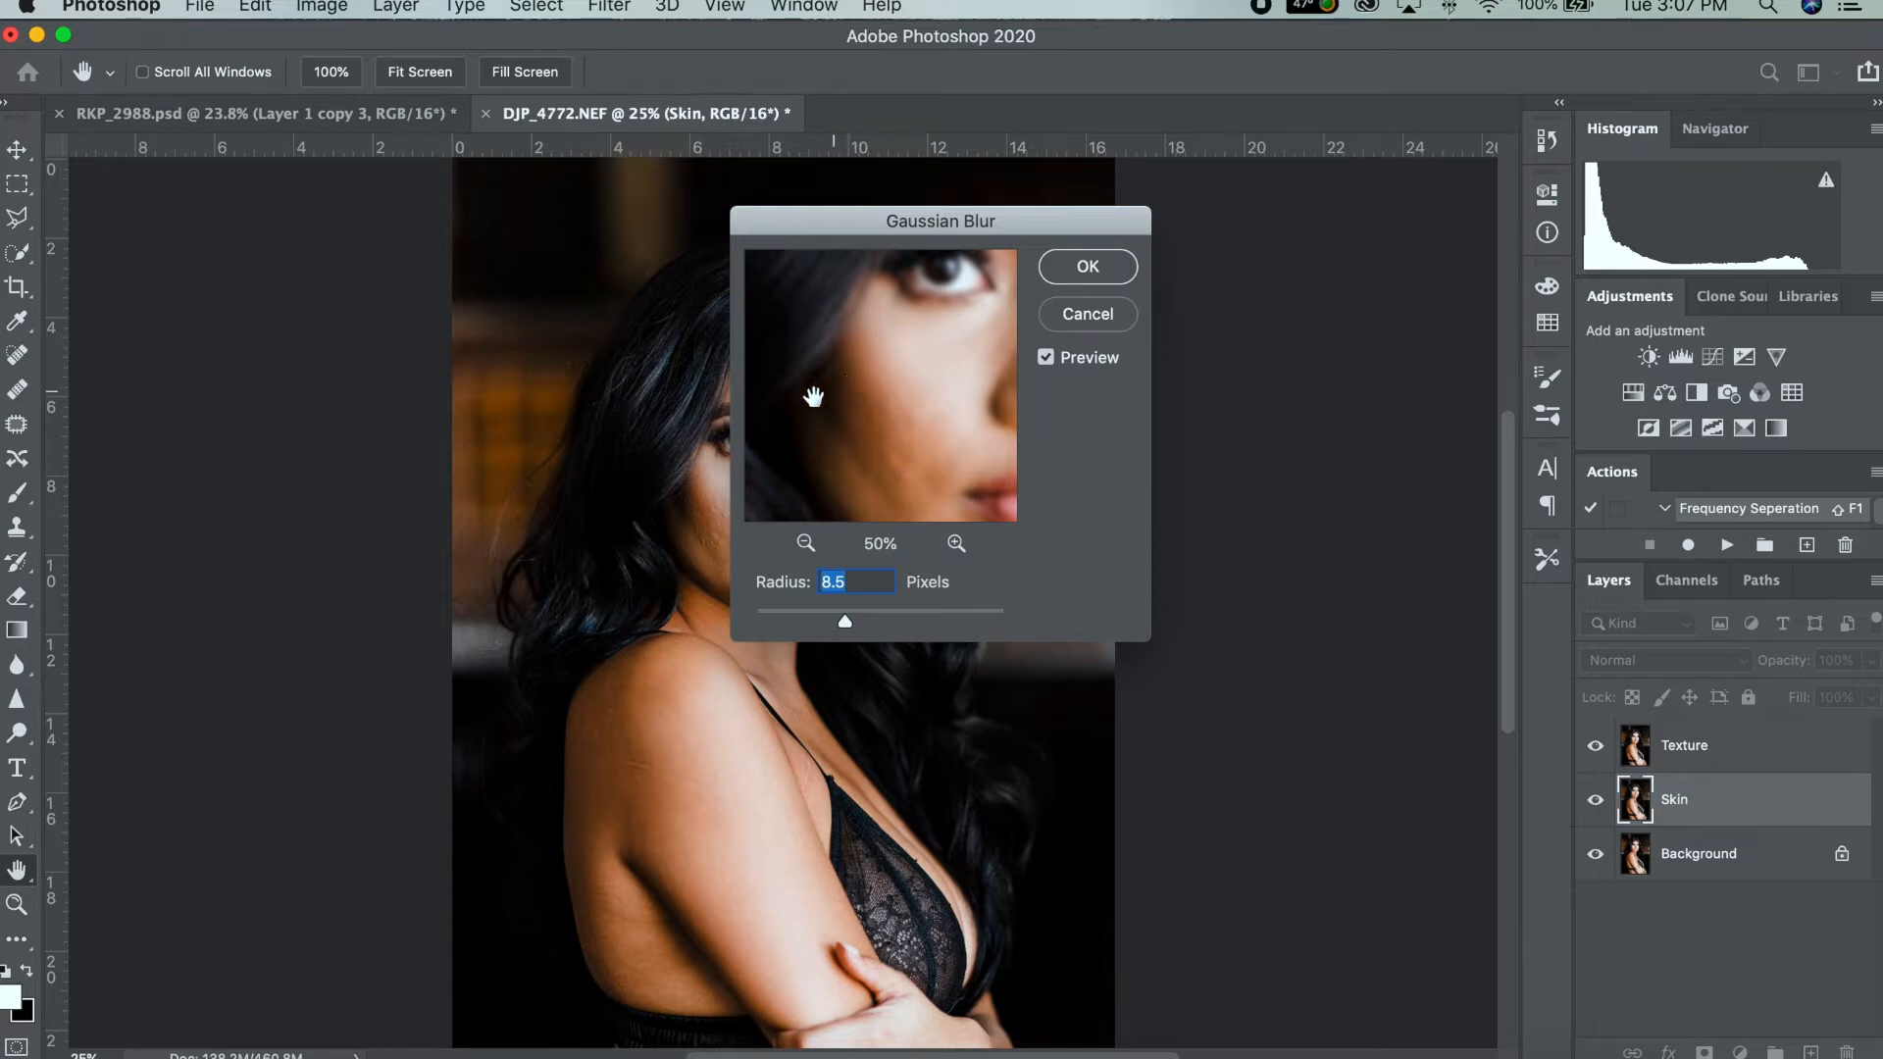
drag(854, 625, 892, 622)
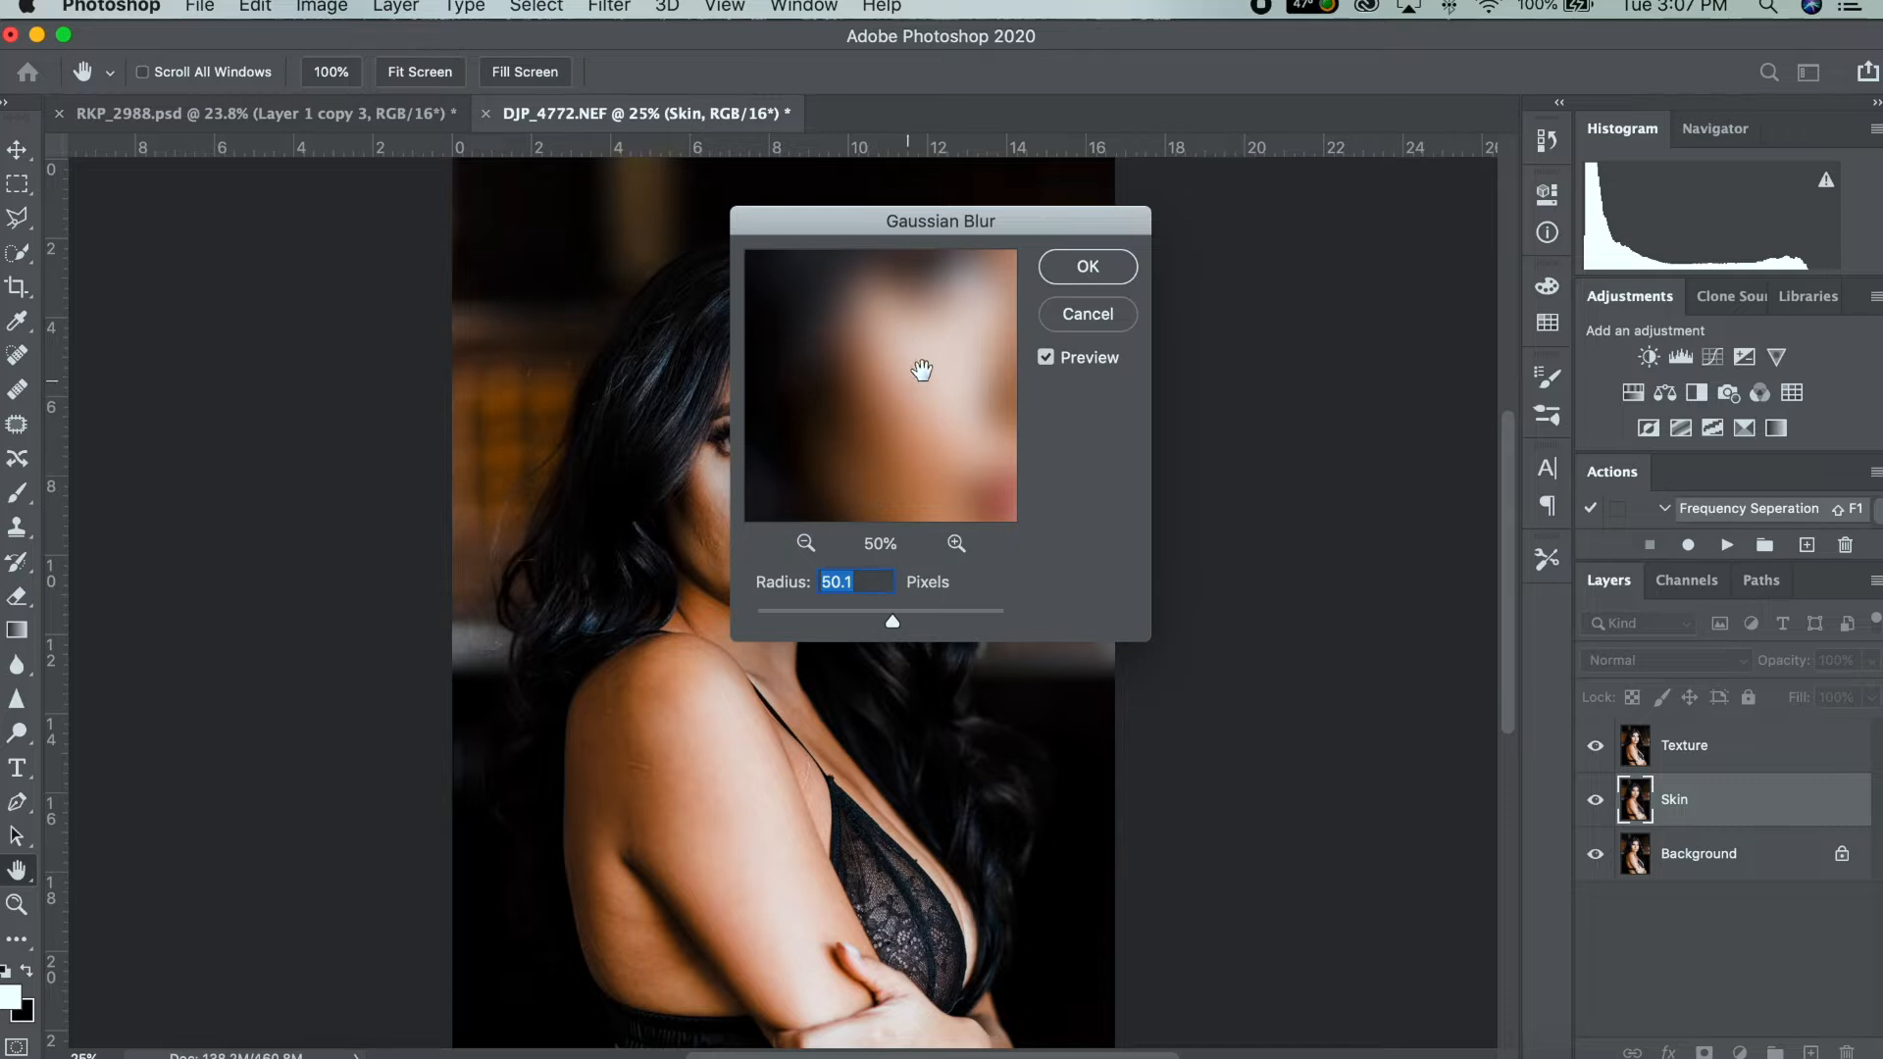
drag(894, 619, 847, 620)
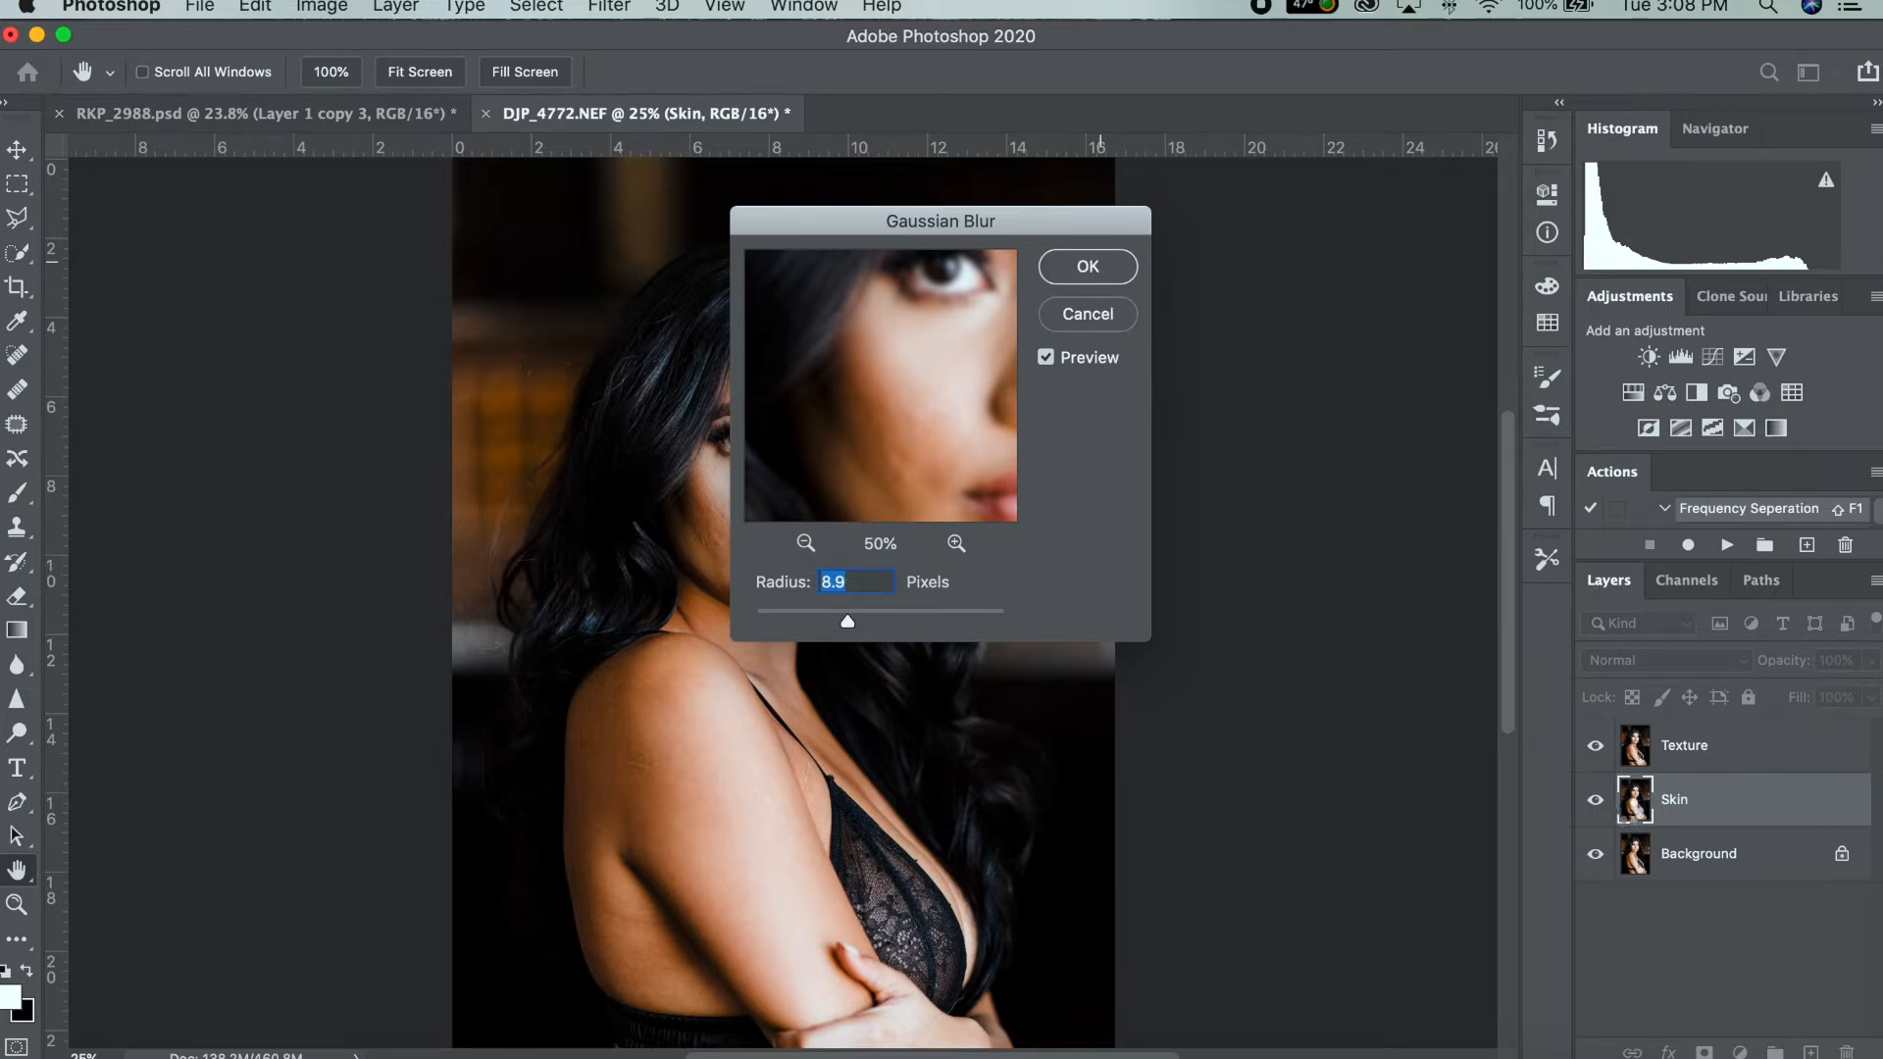
key(Return)
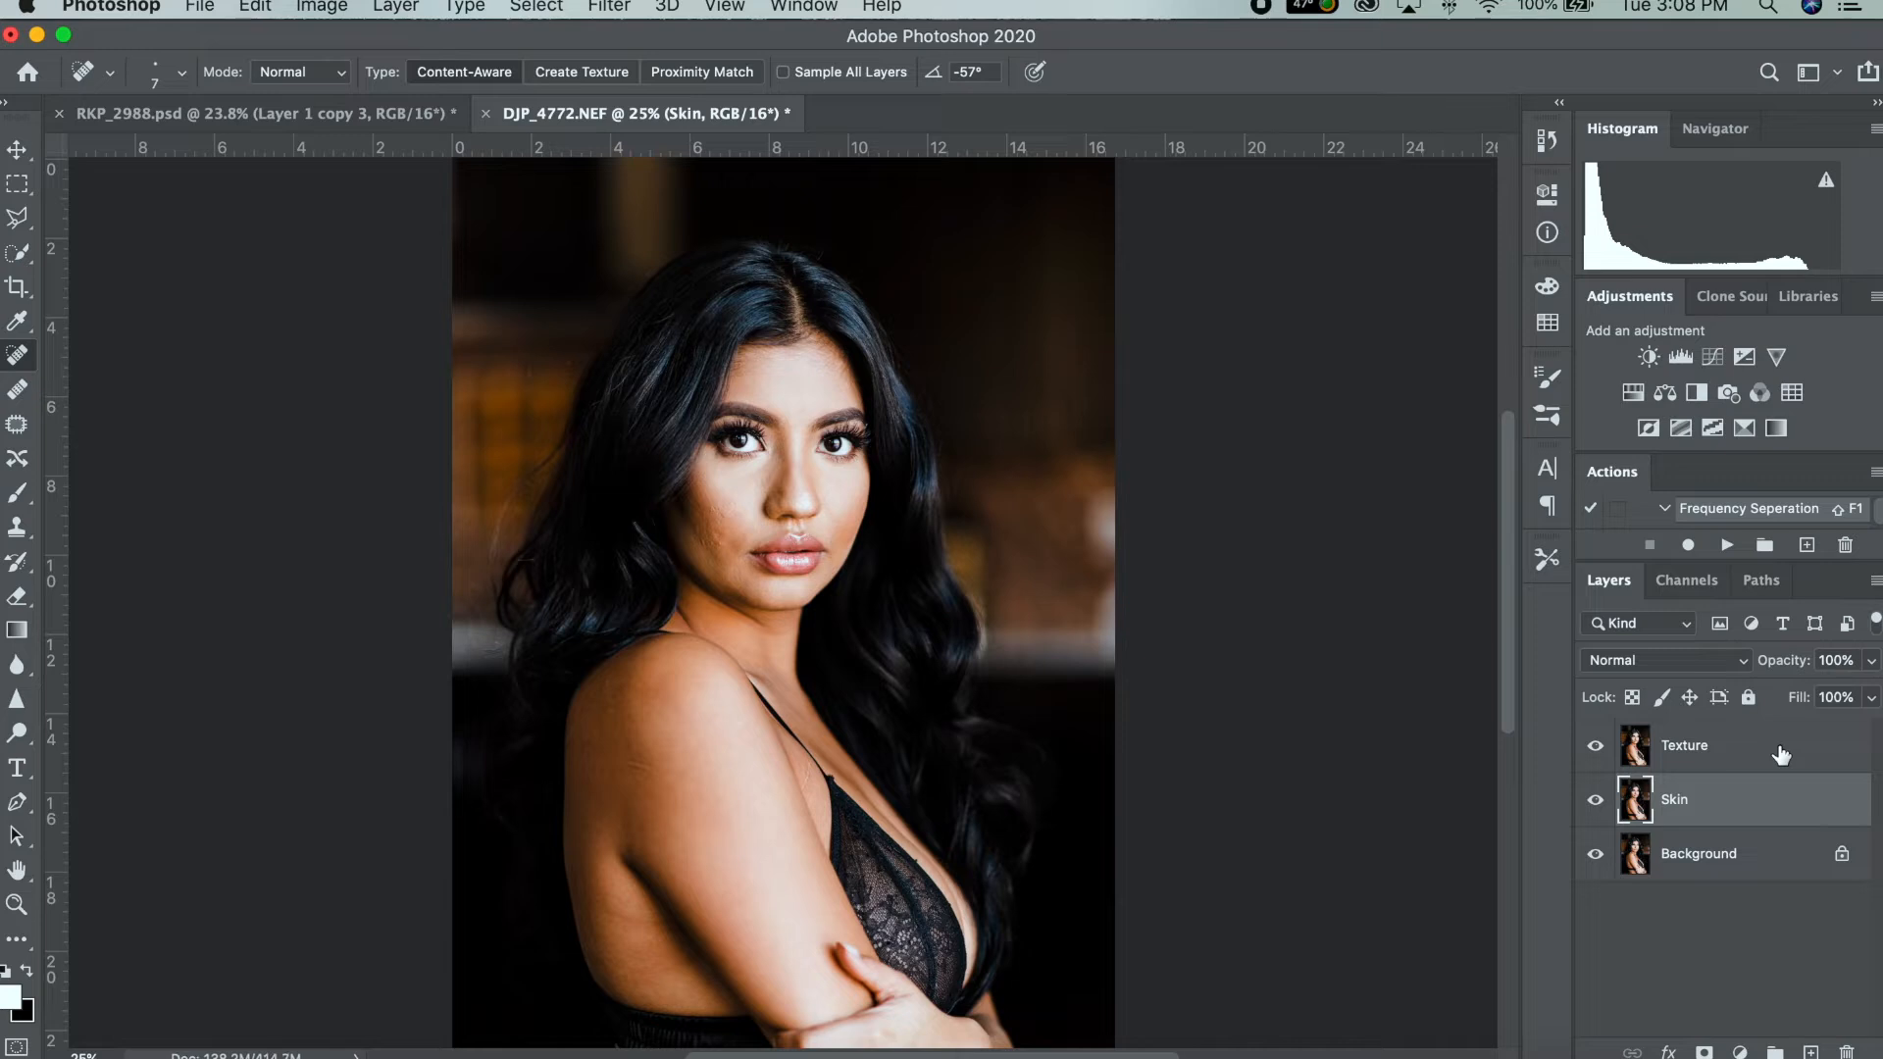
Use Apply Image on the Texture layer with the inverted Skin layer as source, Add blending, scale 2 and offset 0.
click(1780, 746)
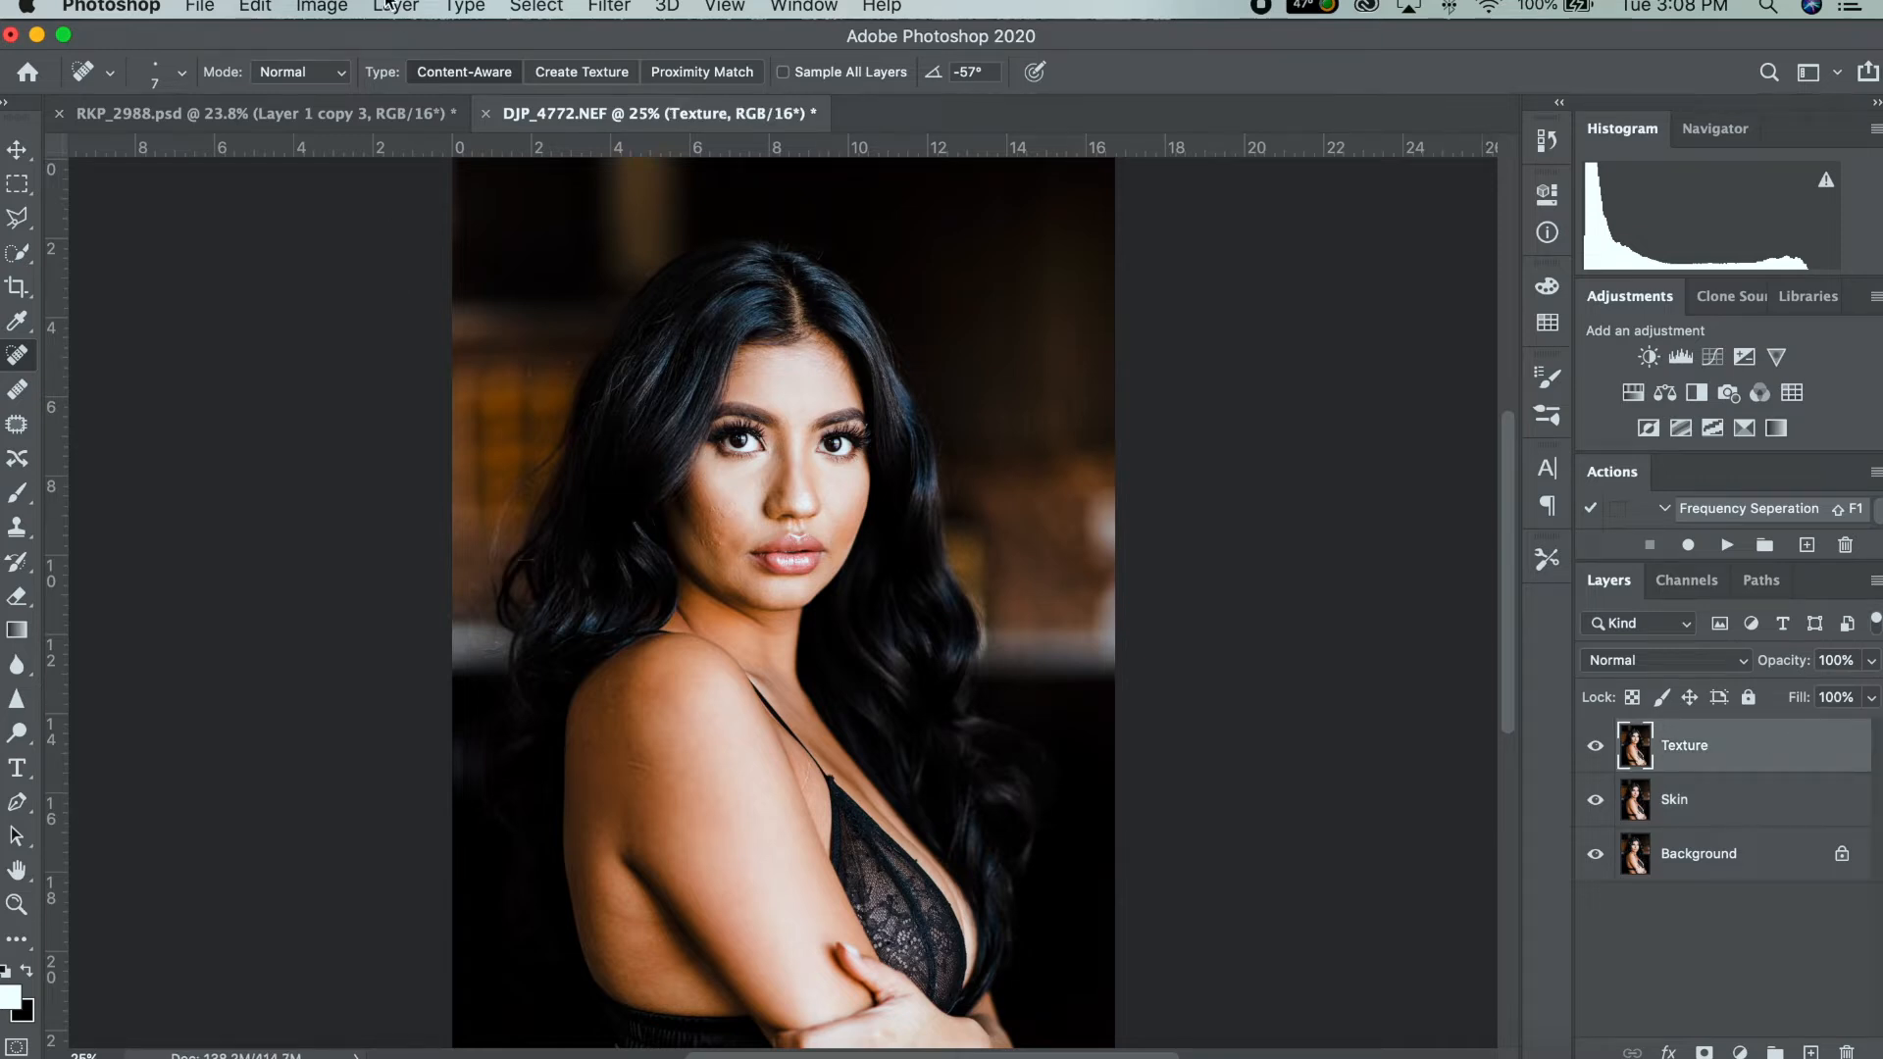
click(324, 8)
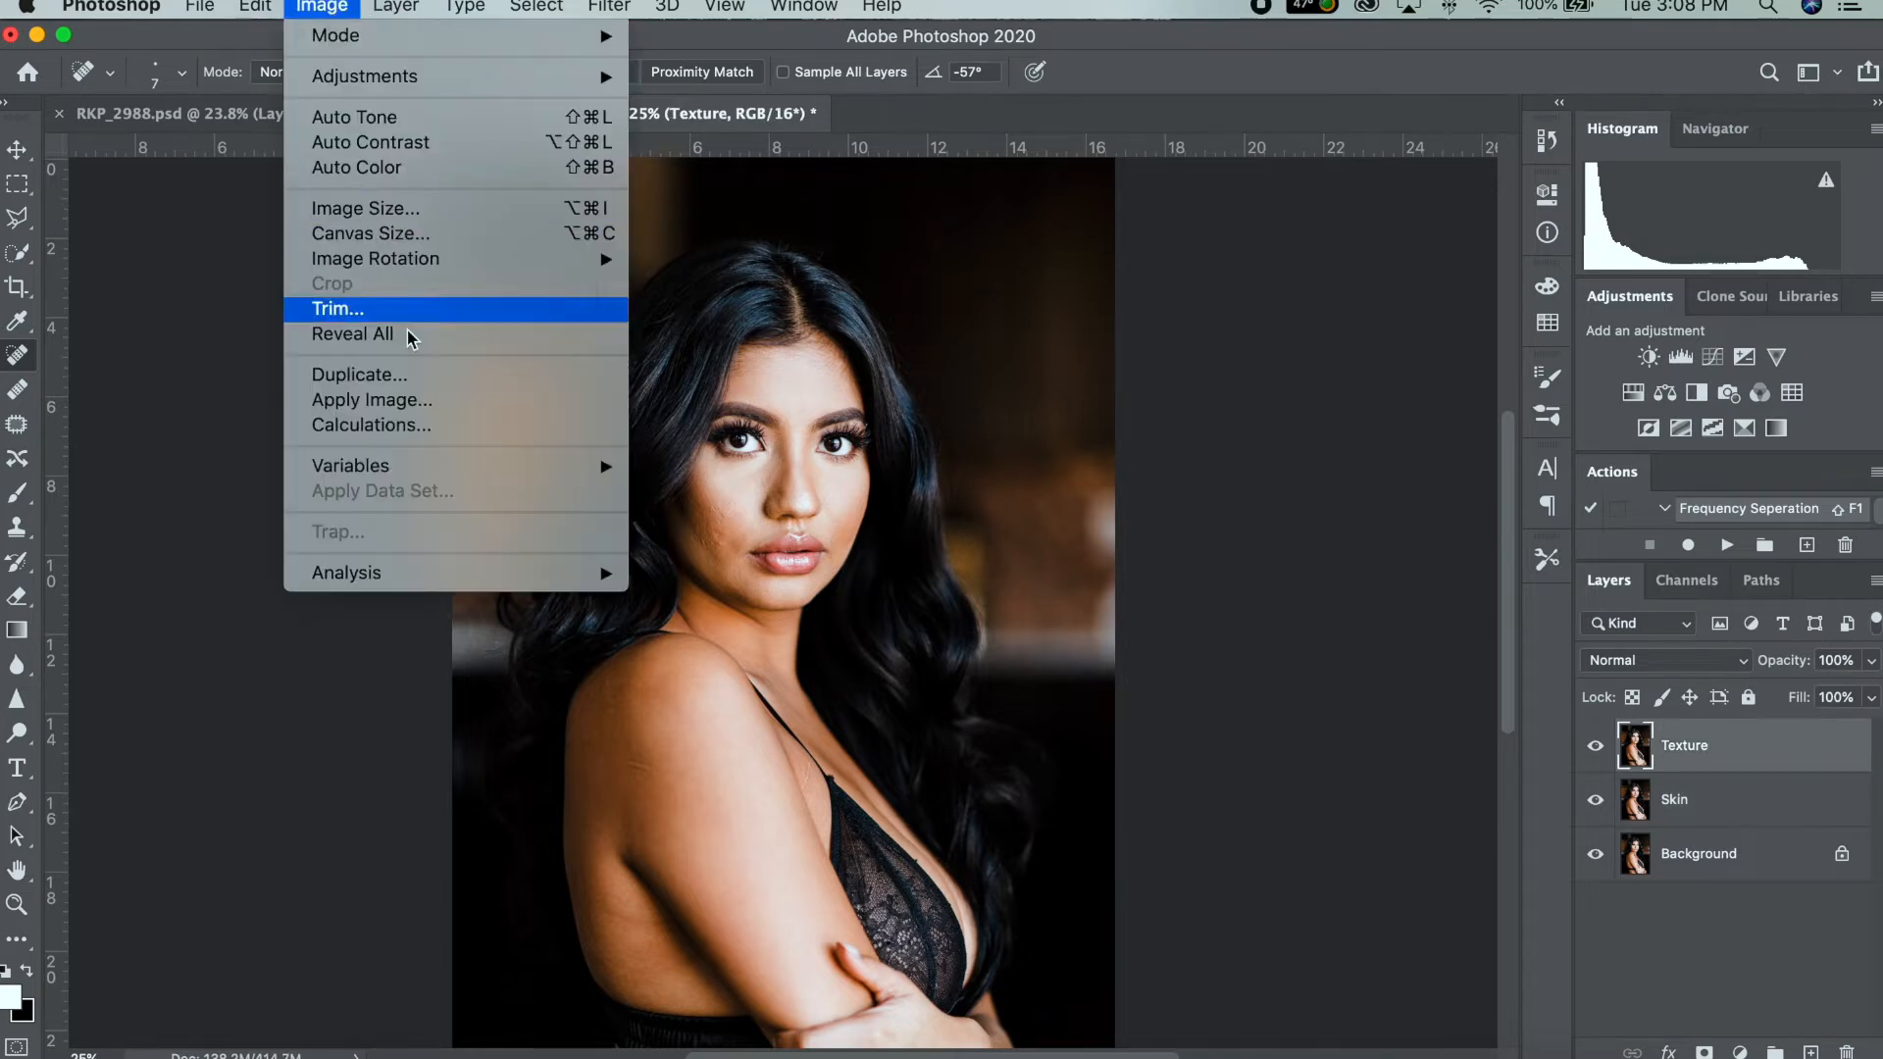
click(417, 408)
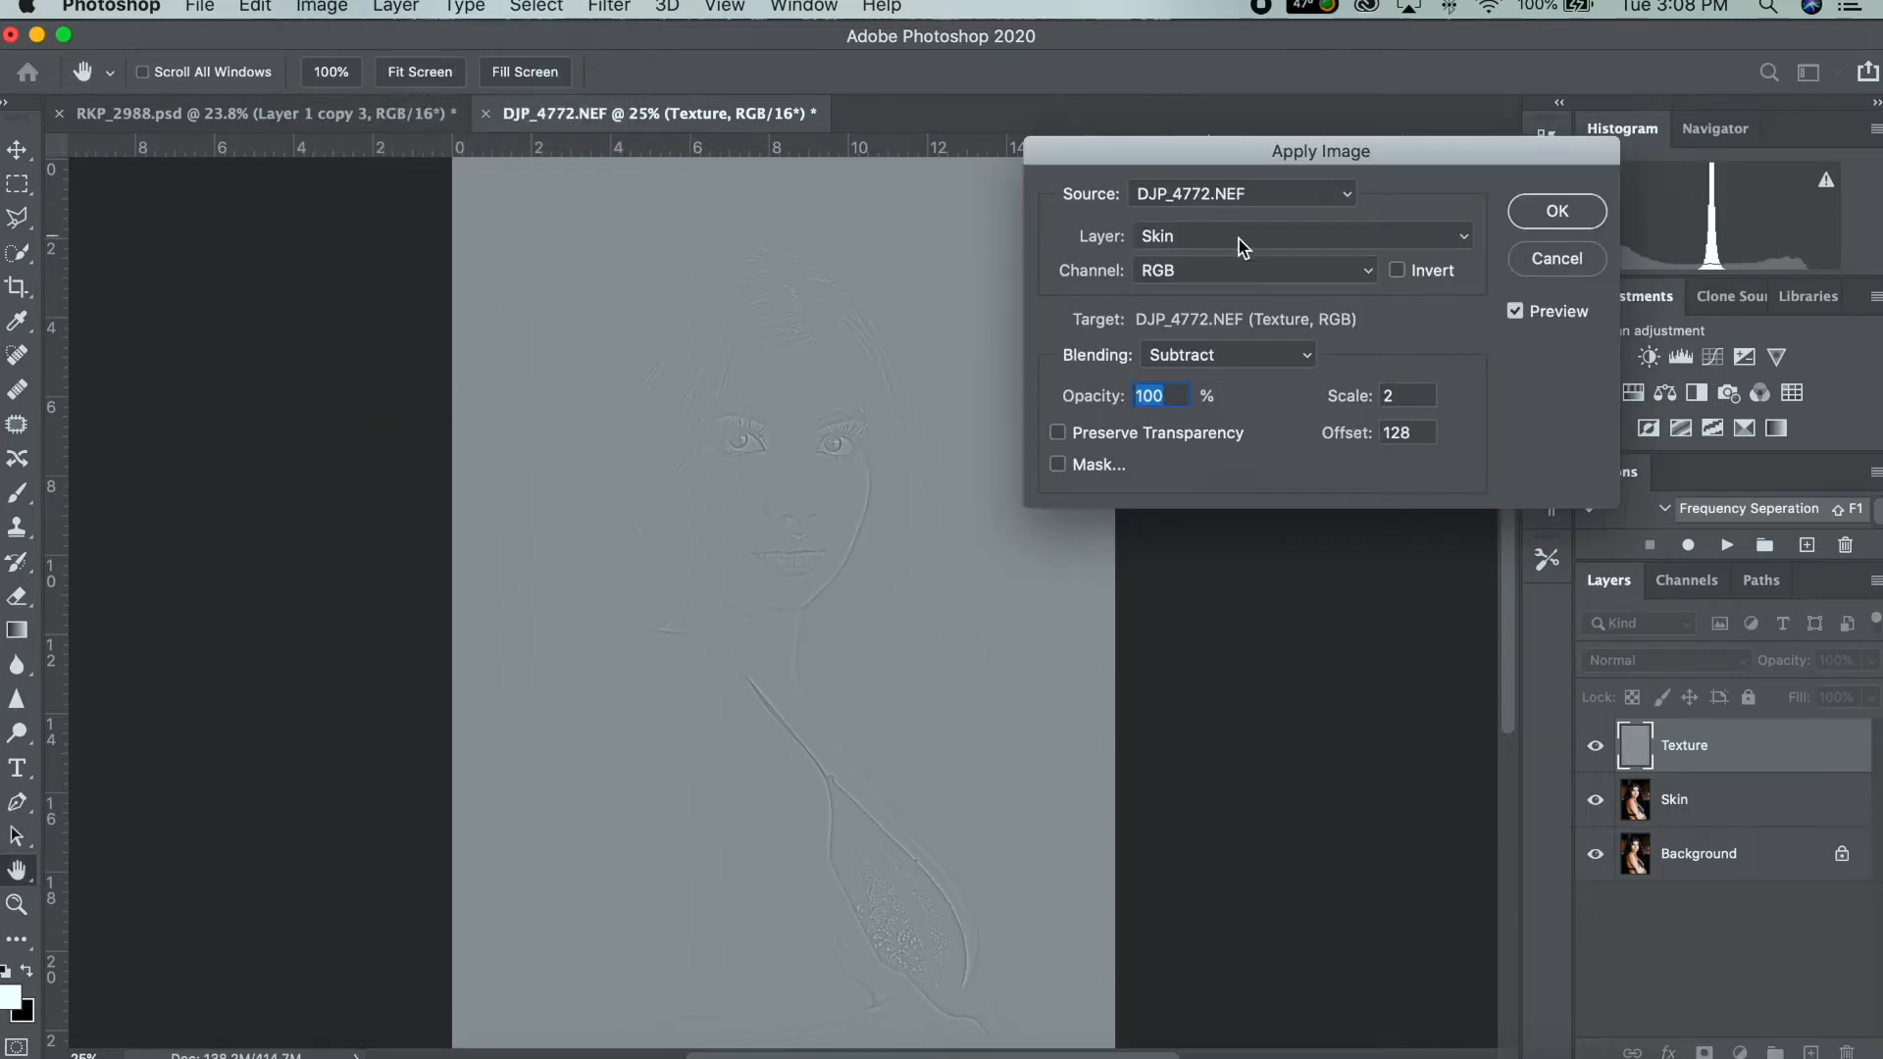
click(1463, 237)
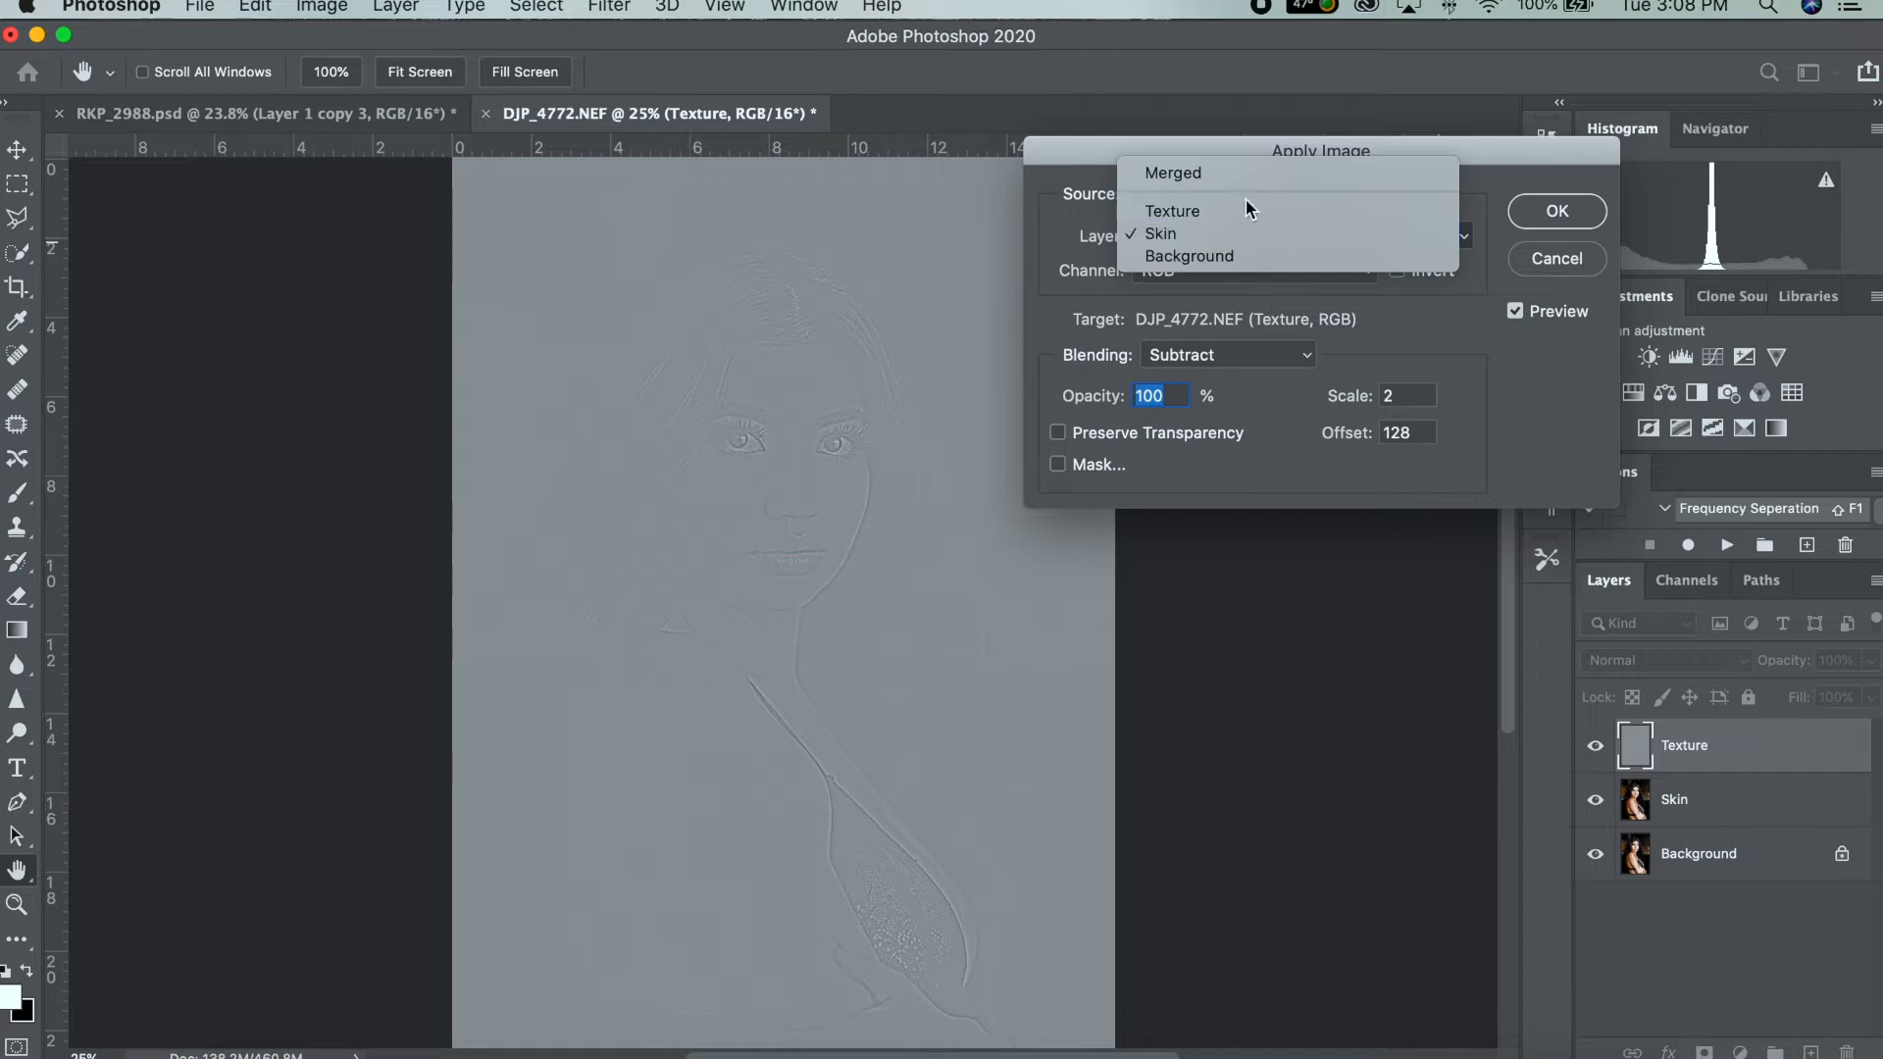
click(1244, 239)
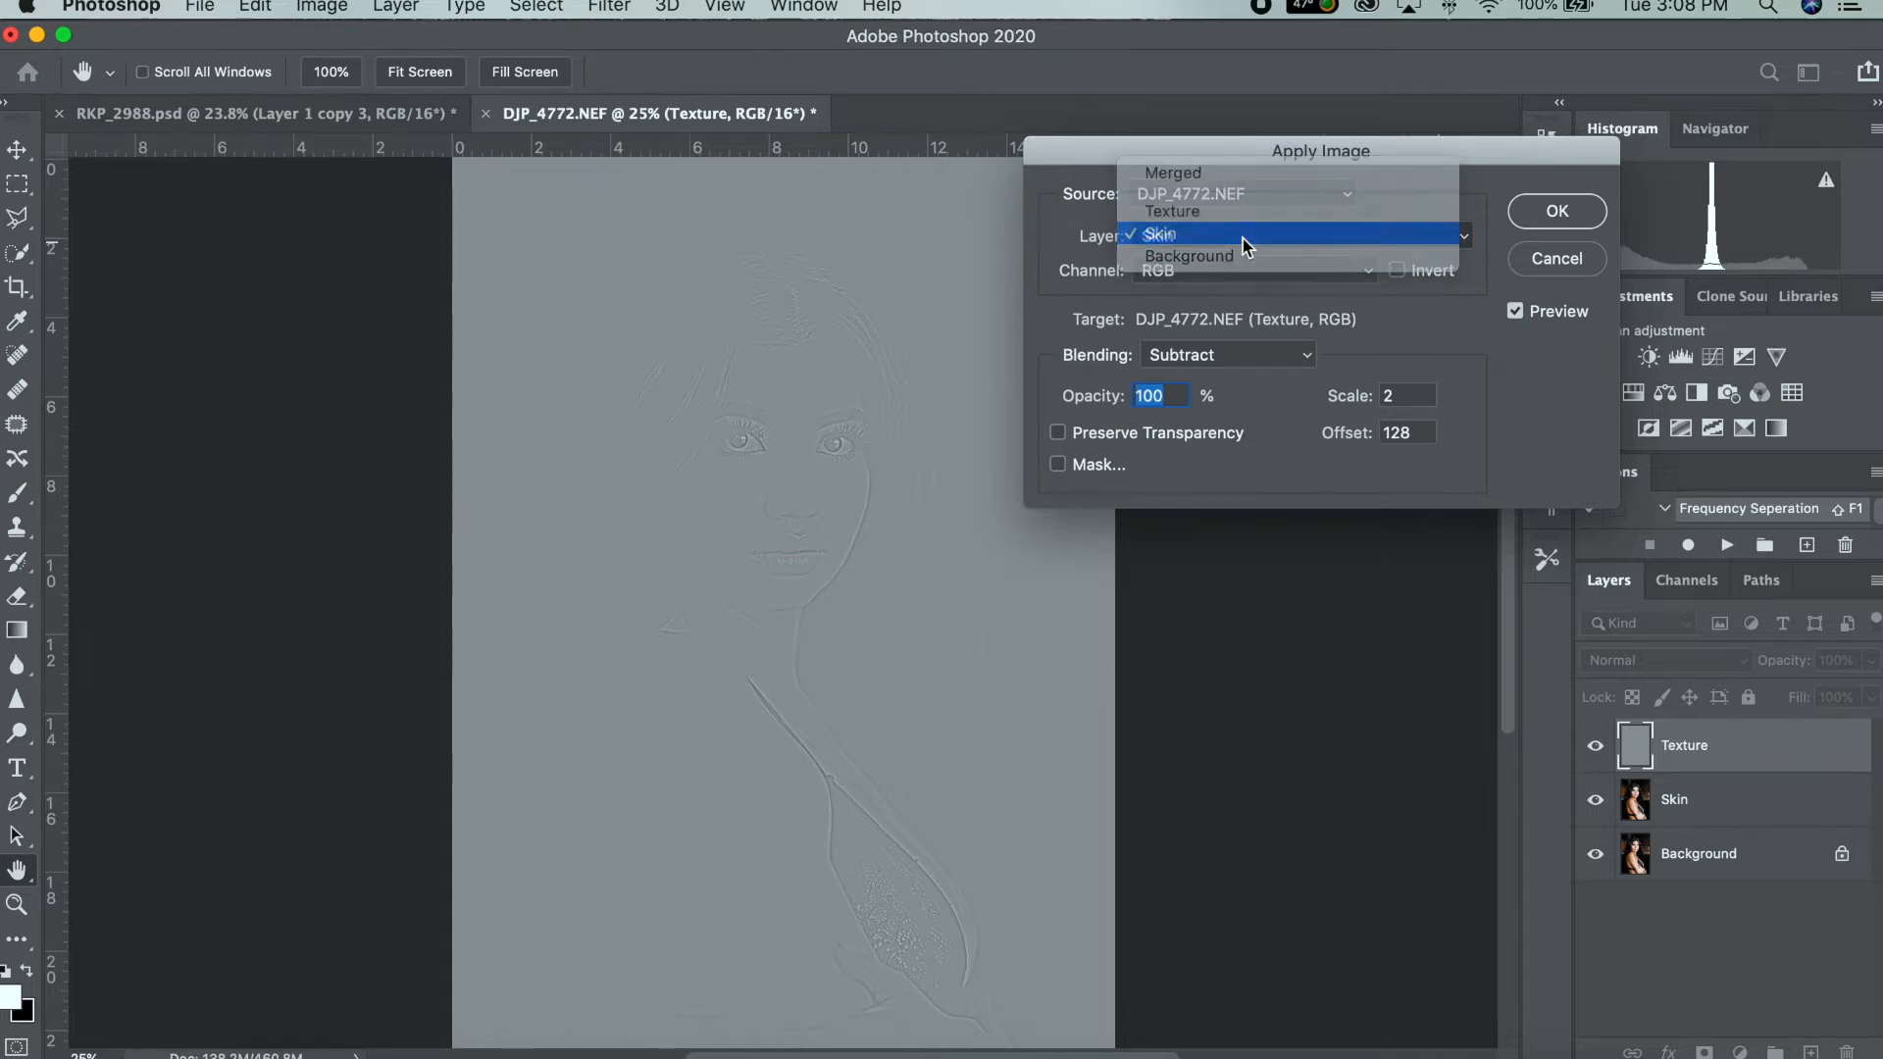
click(1307, 355)
click(1309, 353)
click(1309, 356)
click(1279, 330)
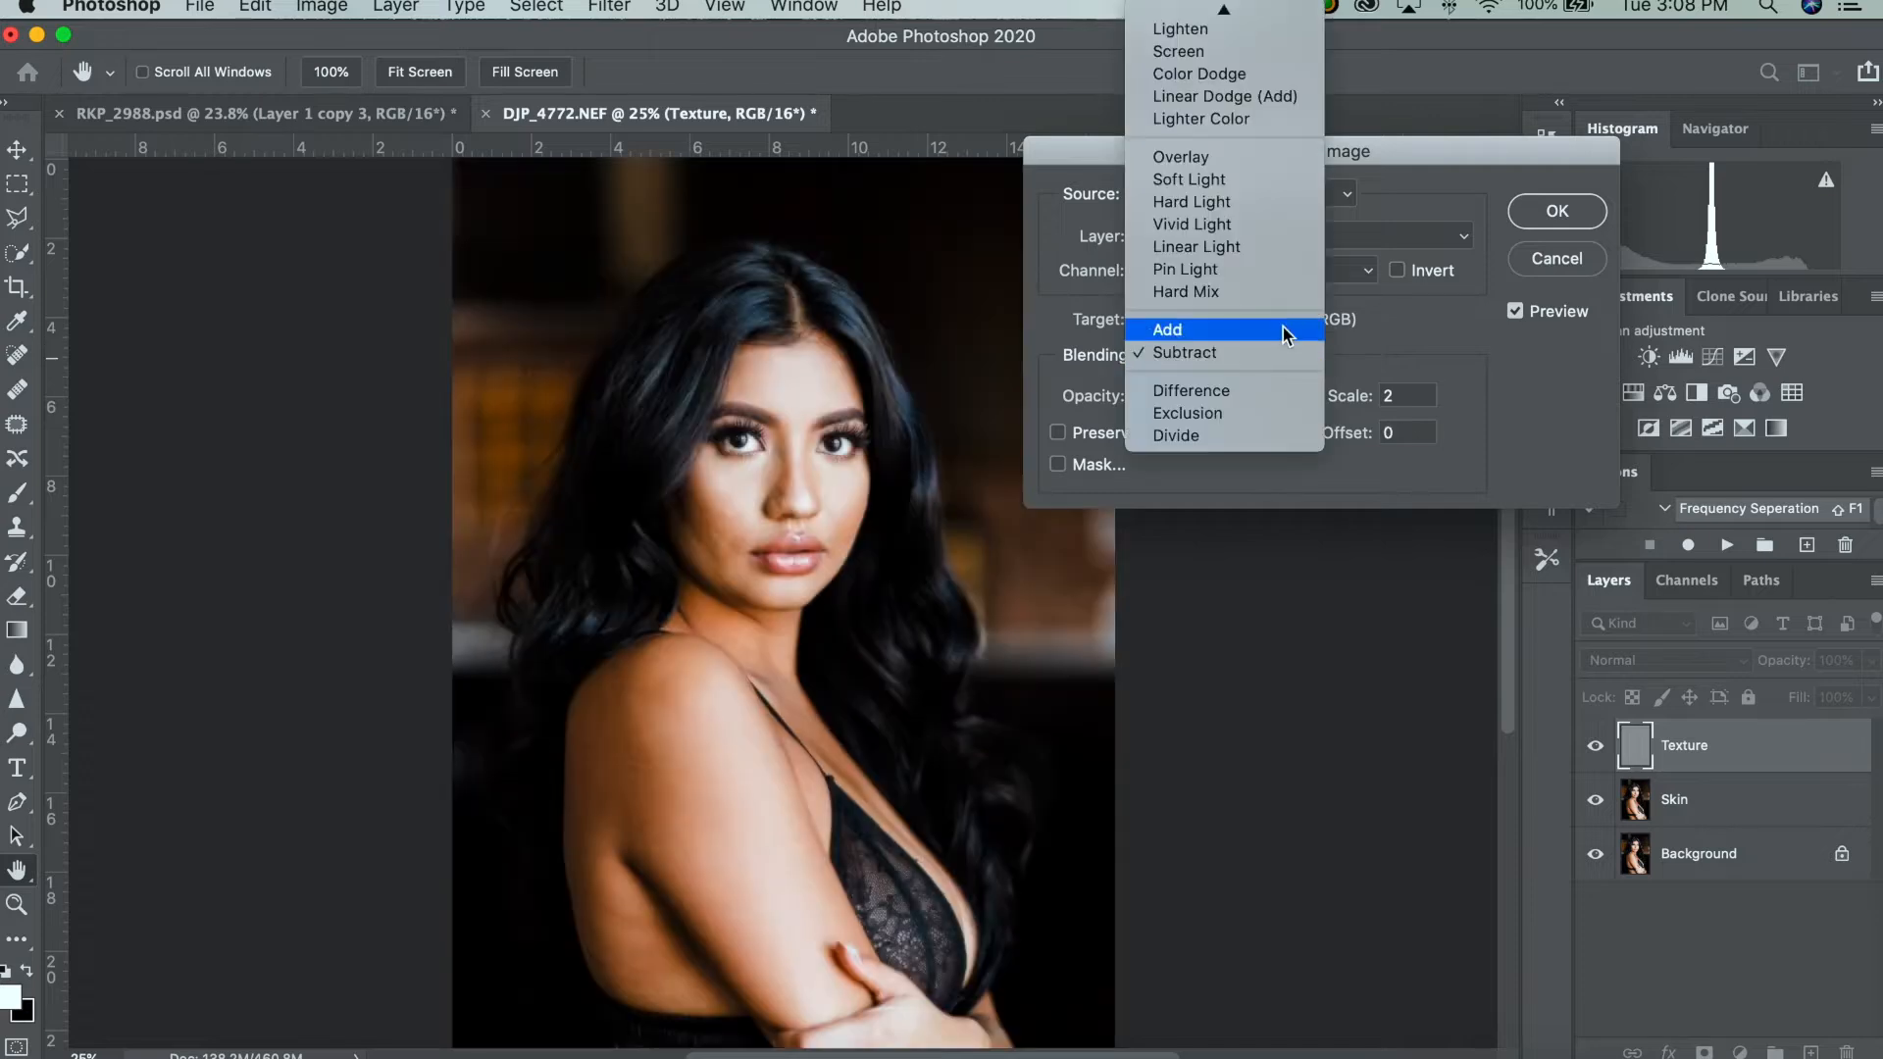
click(1398, 273)
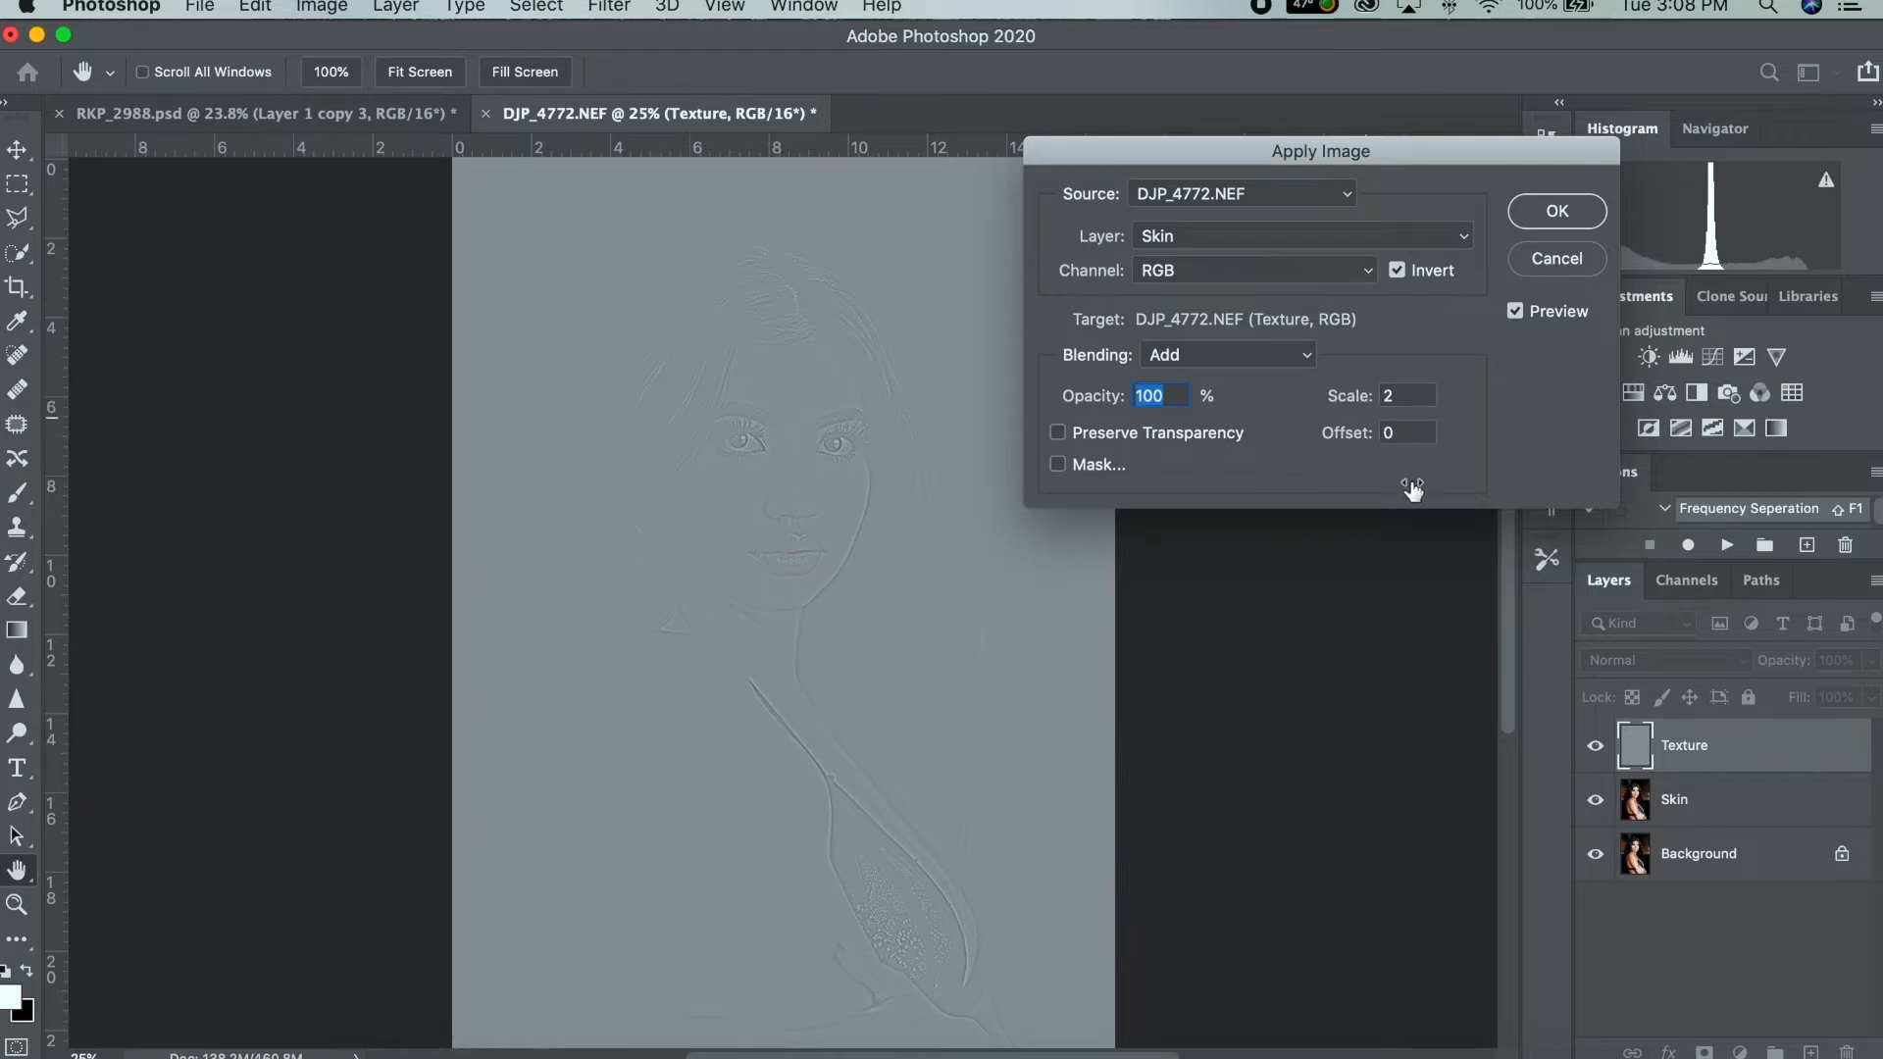
click(1579, 226)
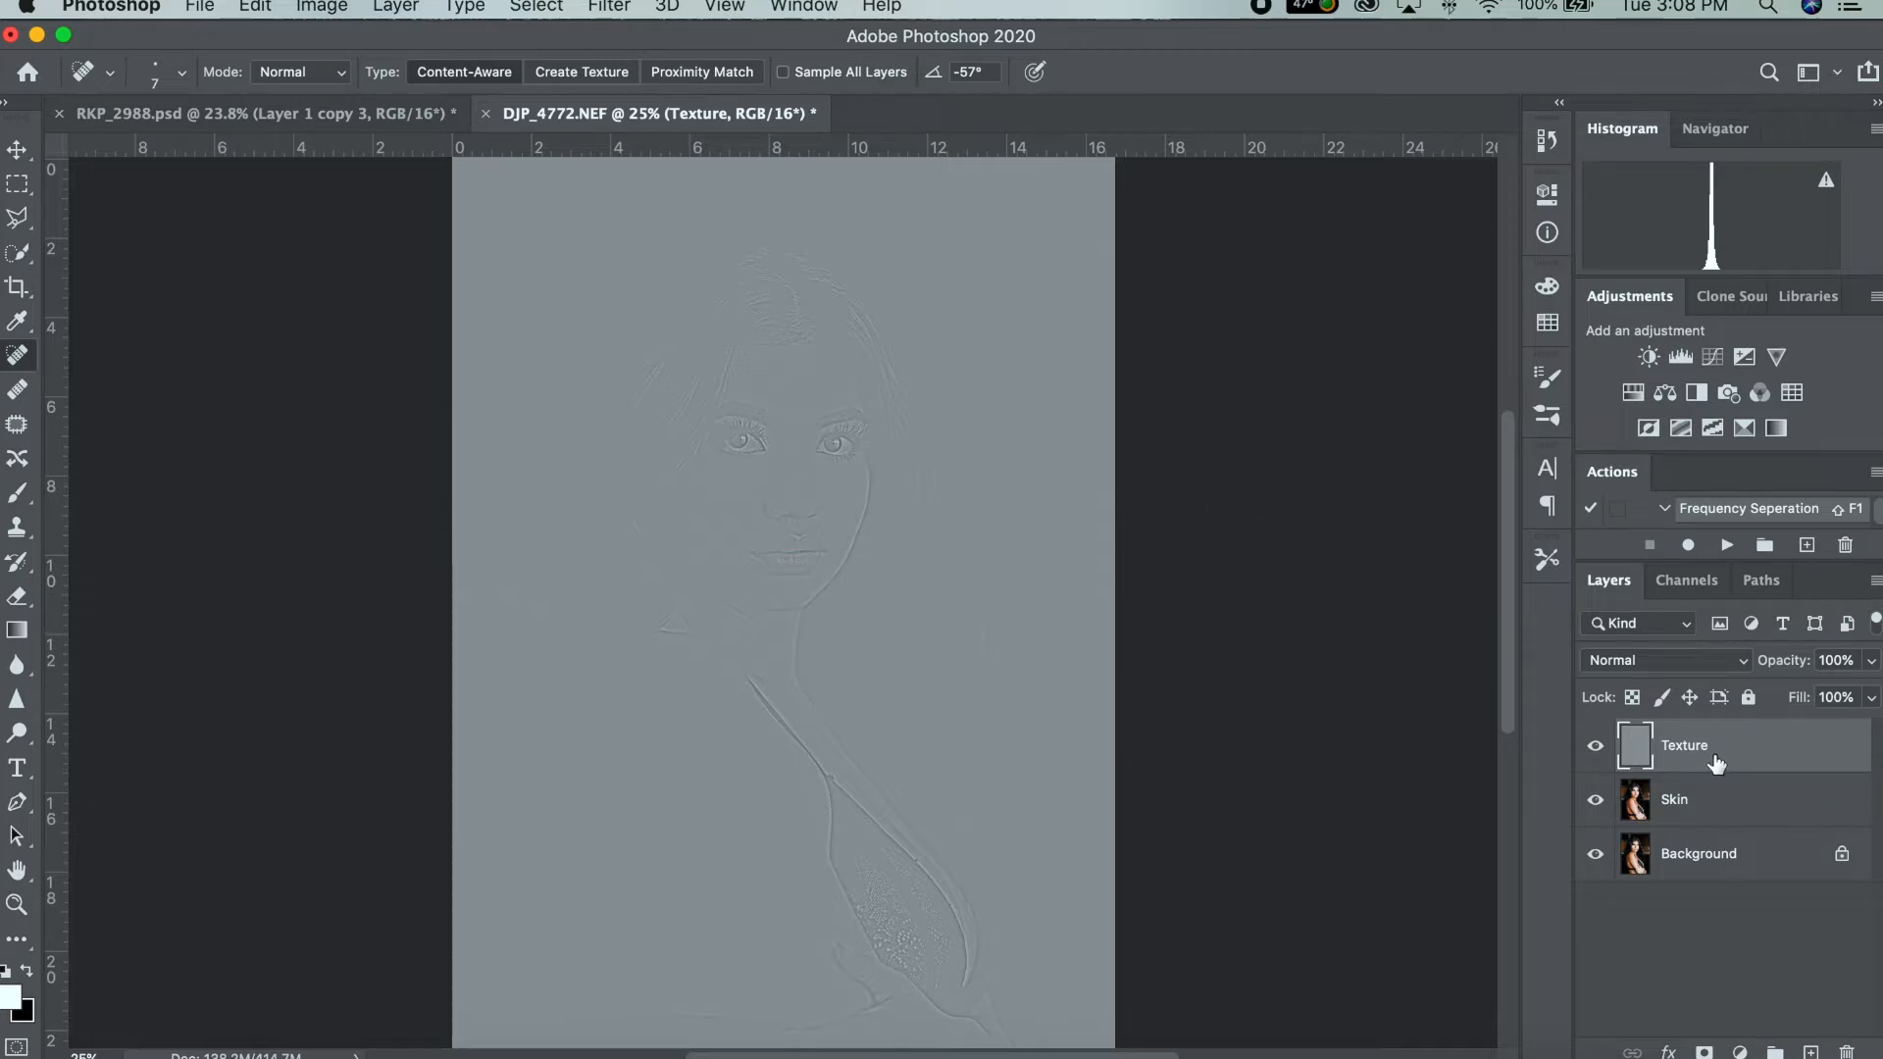
Set the Texture layer's blend mode to Linear Light and group it with the Skin layer.
click(1732, 667)
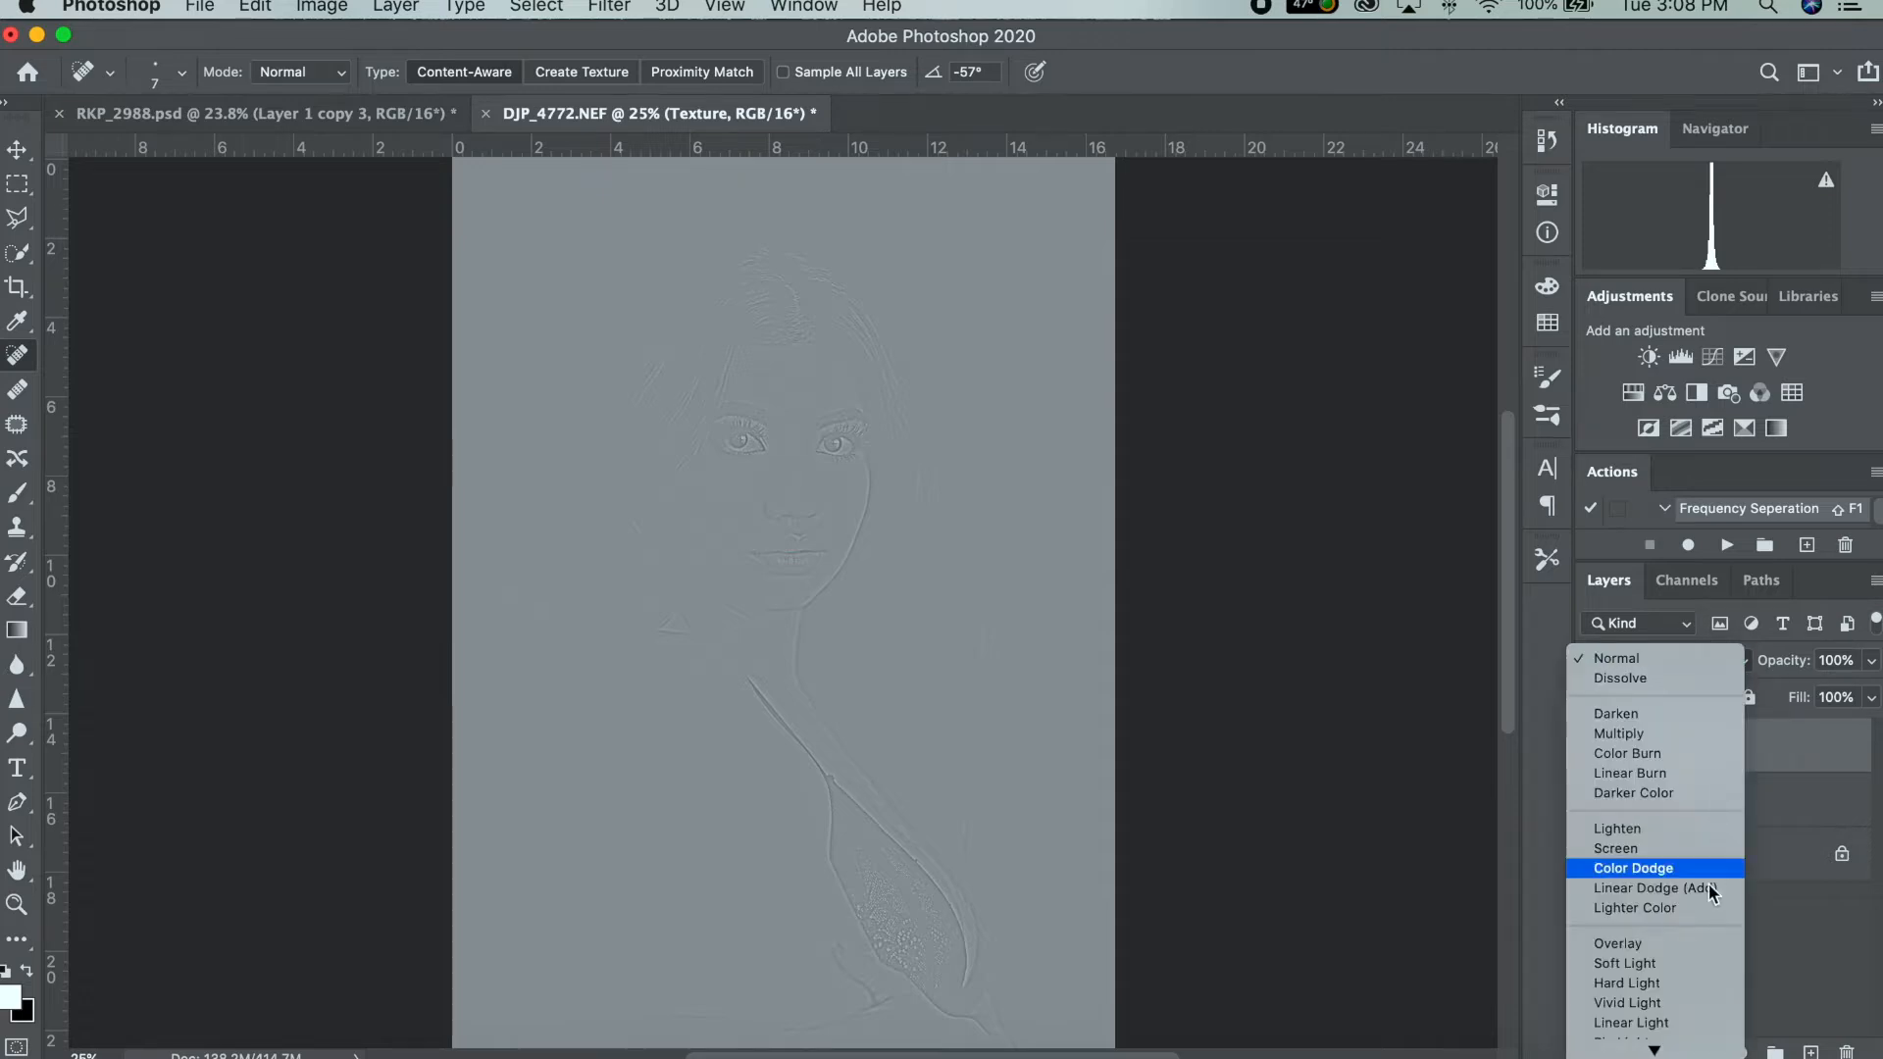
click(1635, 1023)
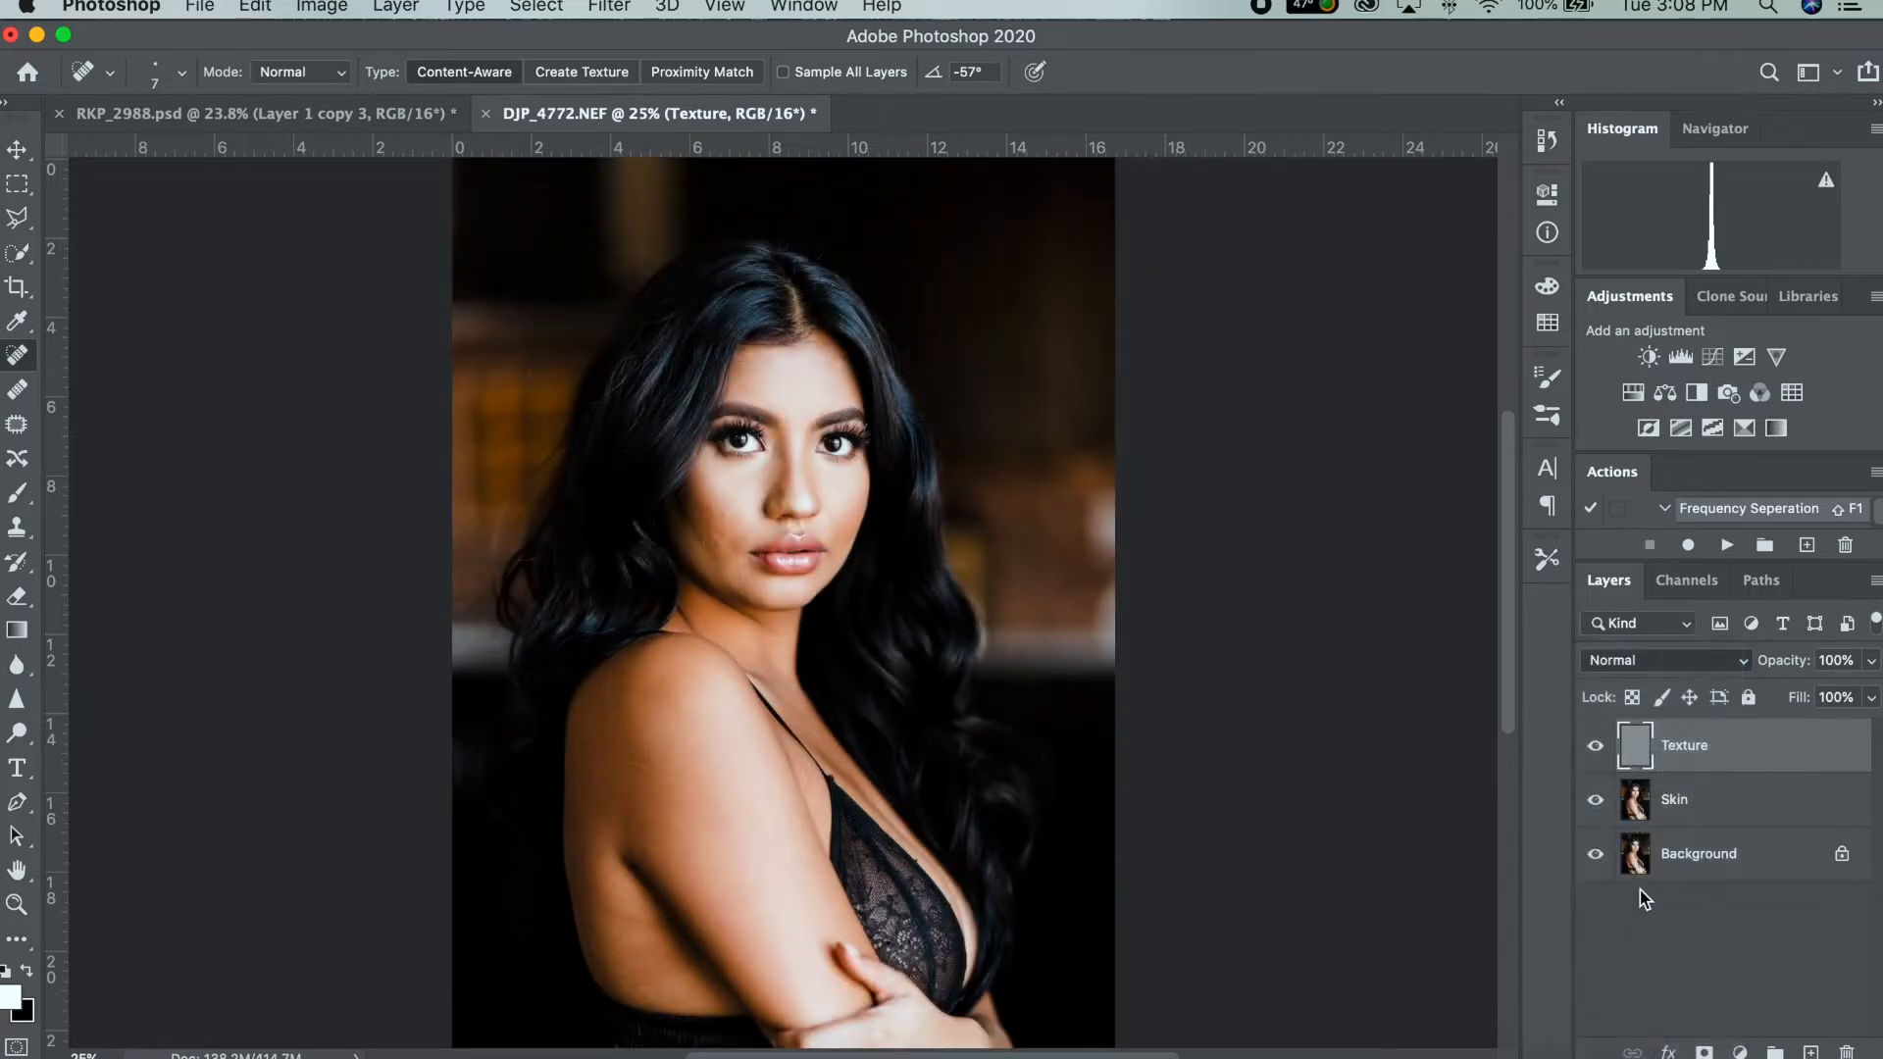
shift+click(1724, 804)
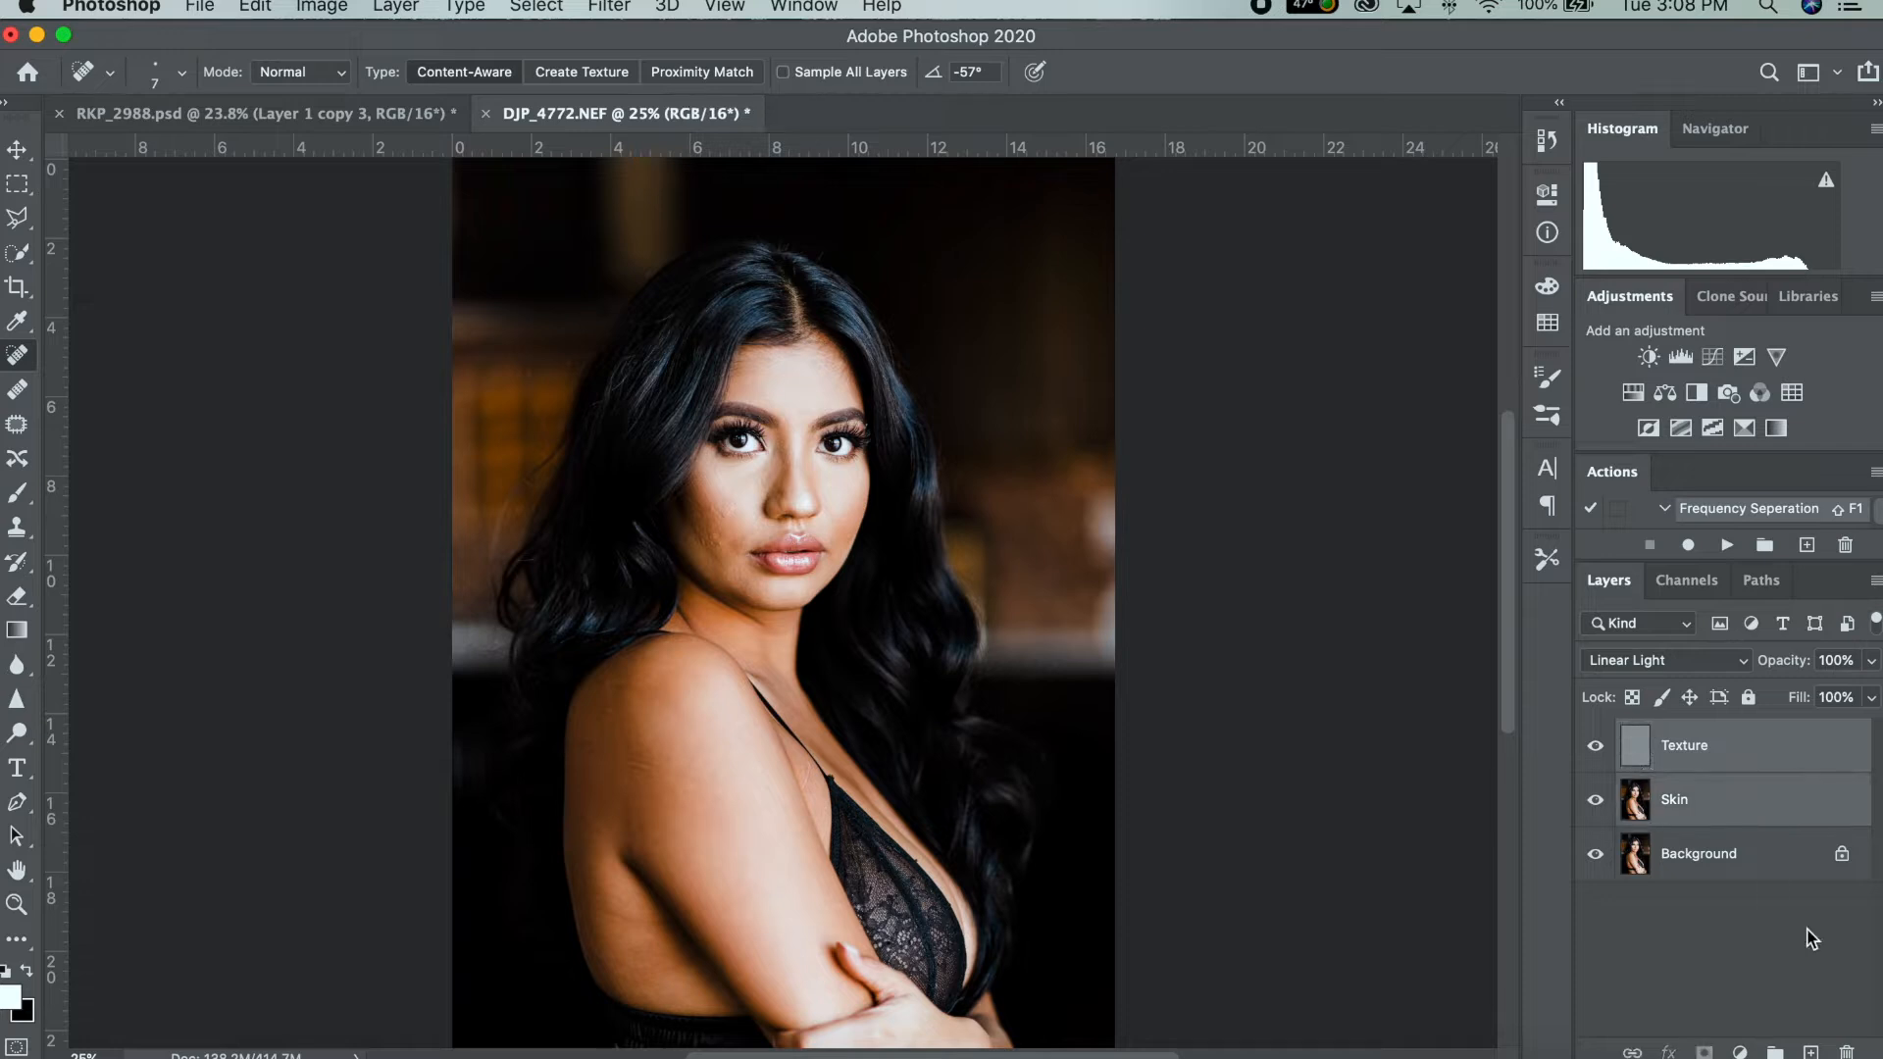
click(1775, 1050)
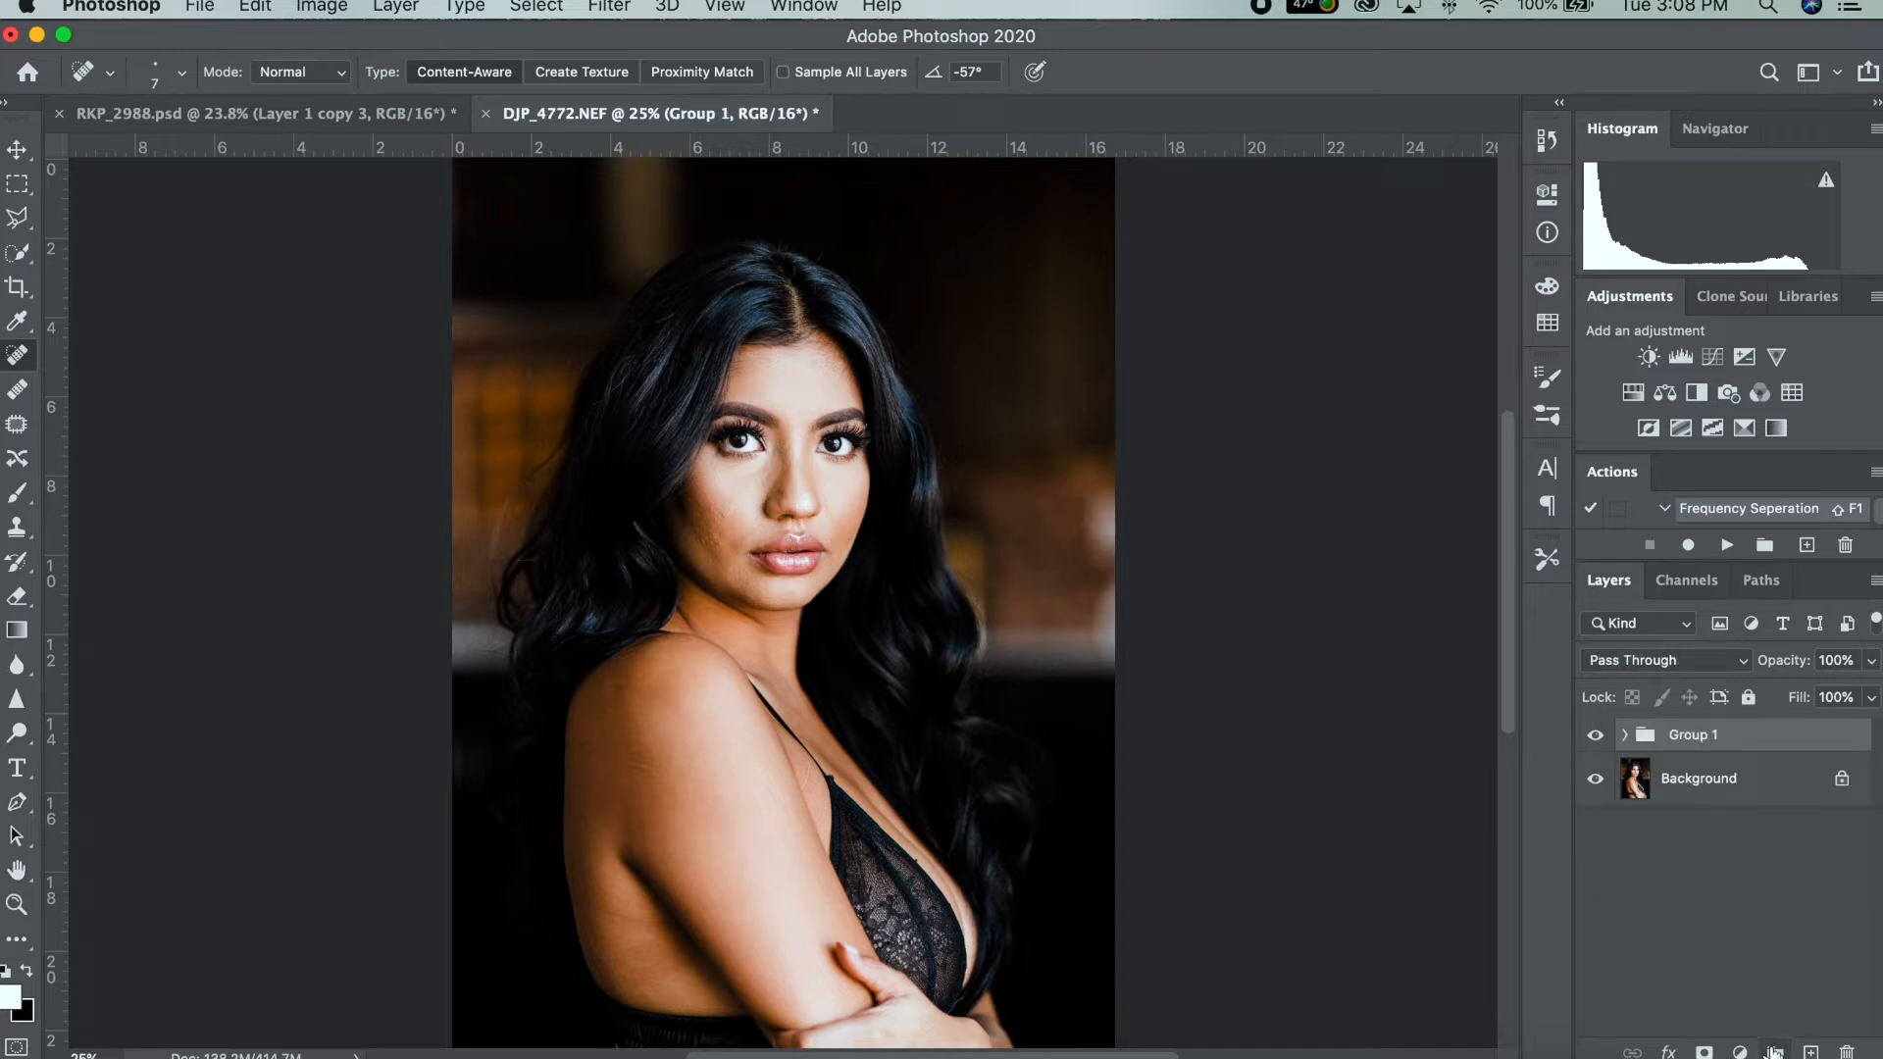
Toggle the visibility of the layer group to compare the portrait with and without the separation layers.
click(1594, 737)
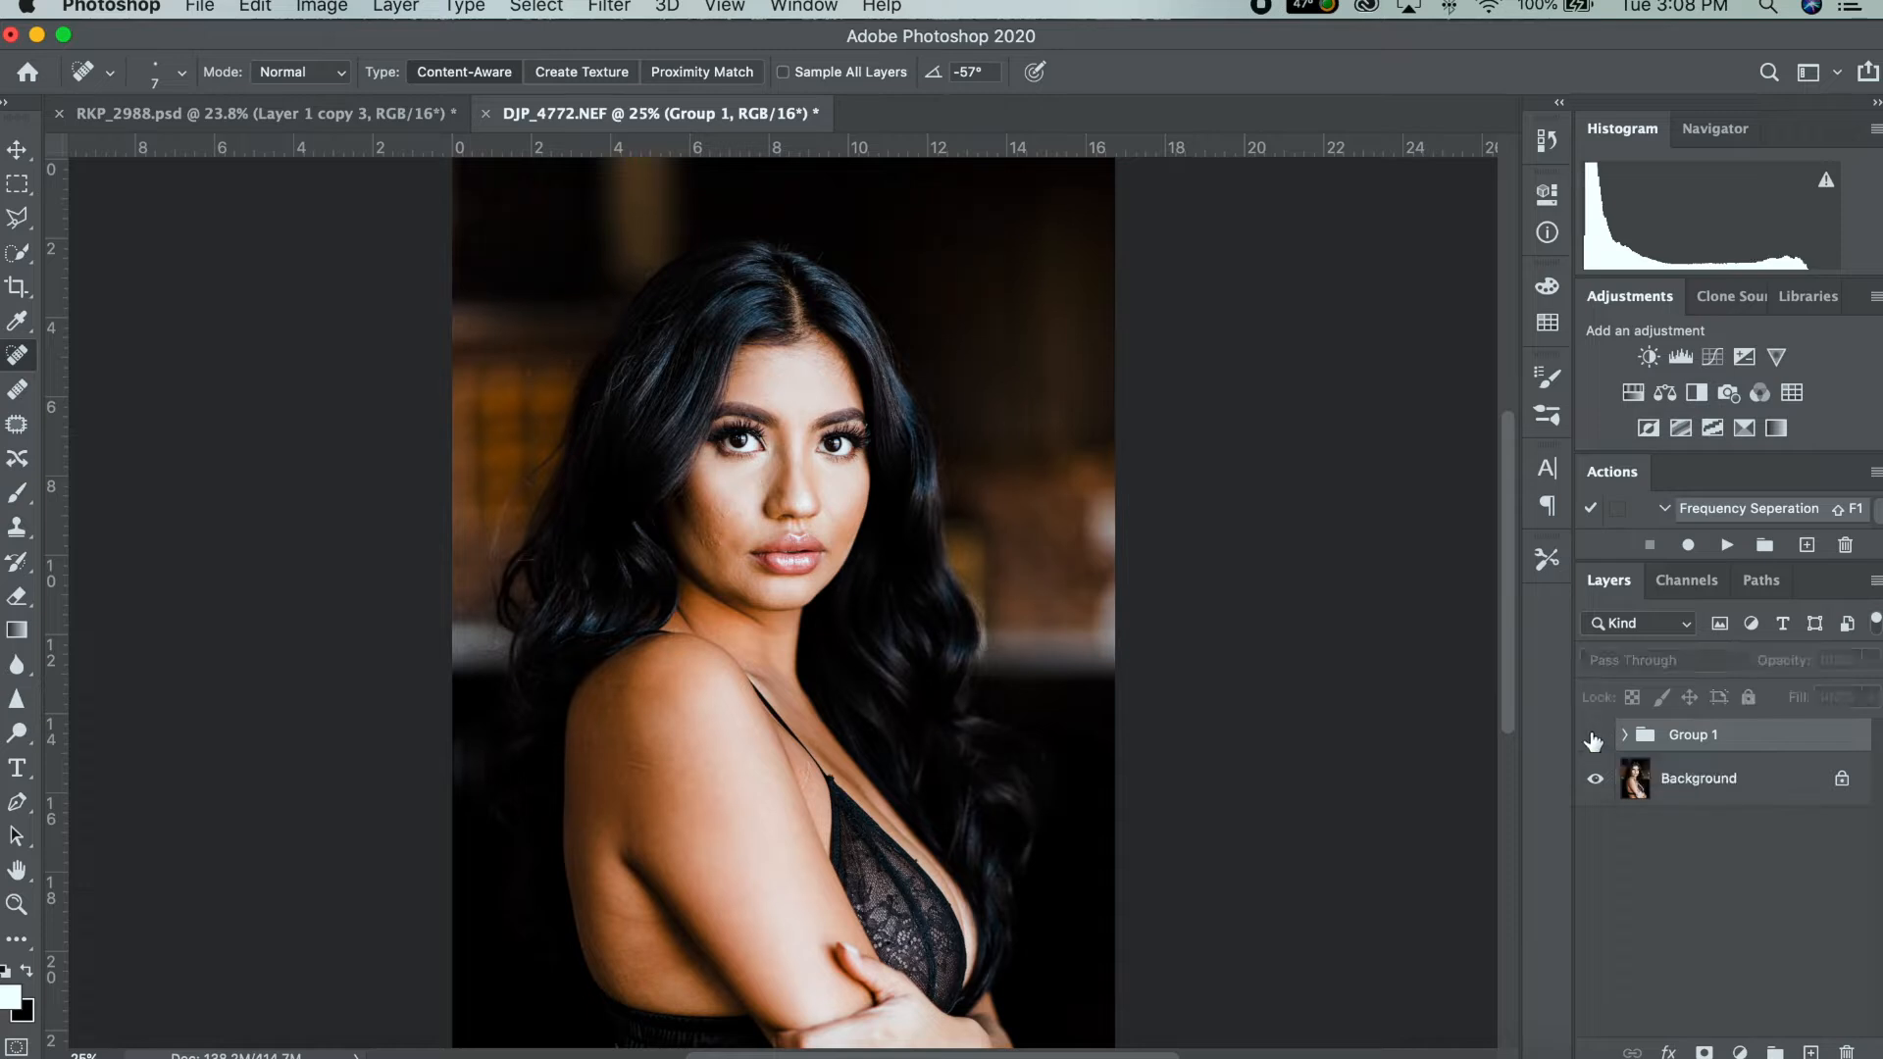
click(1595, 738)
click(1594, 737)
click(1595, 738)
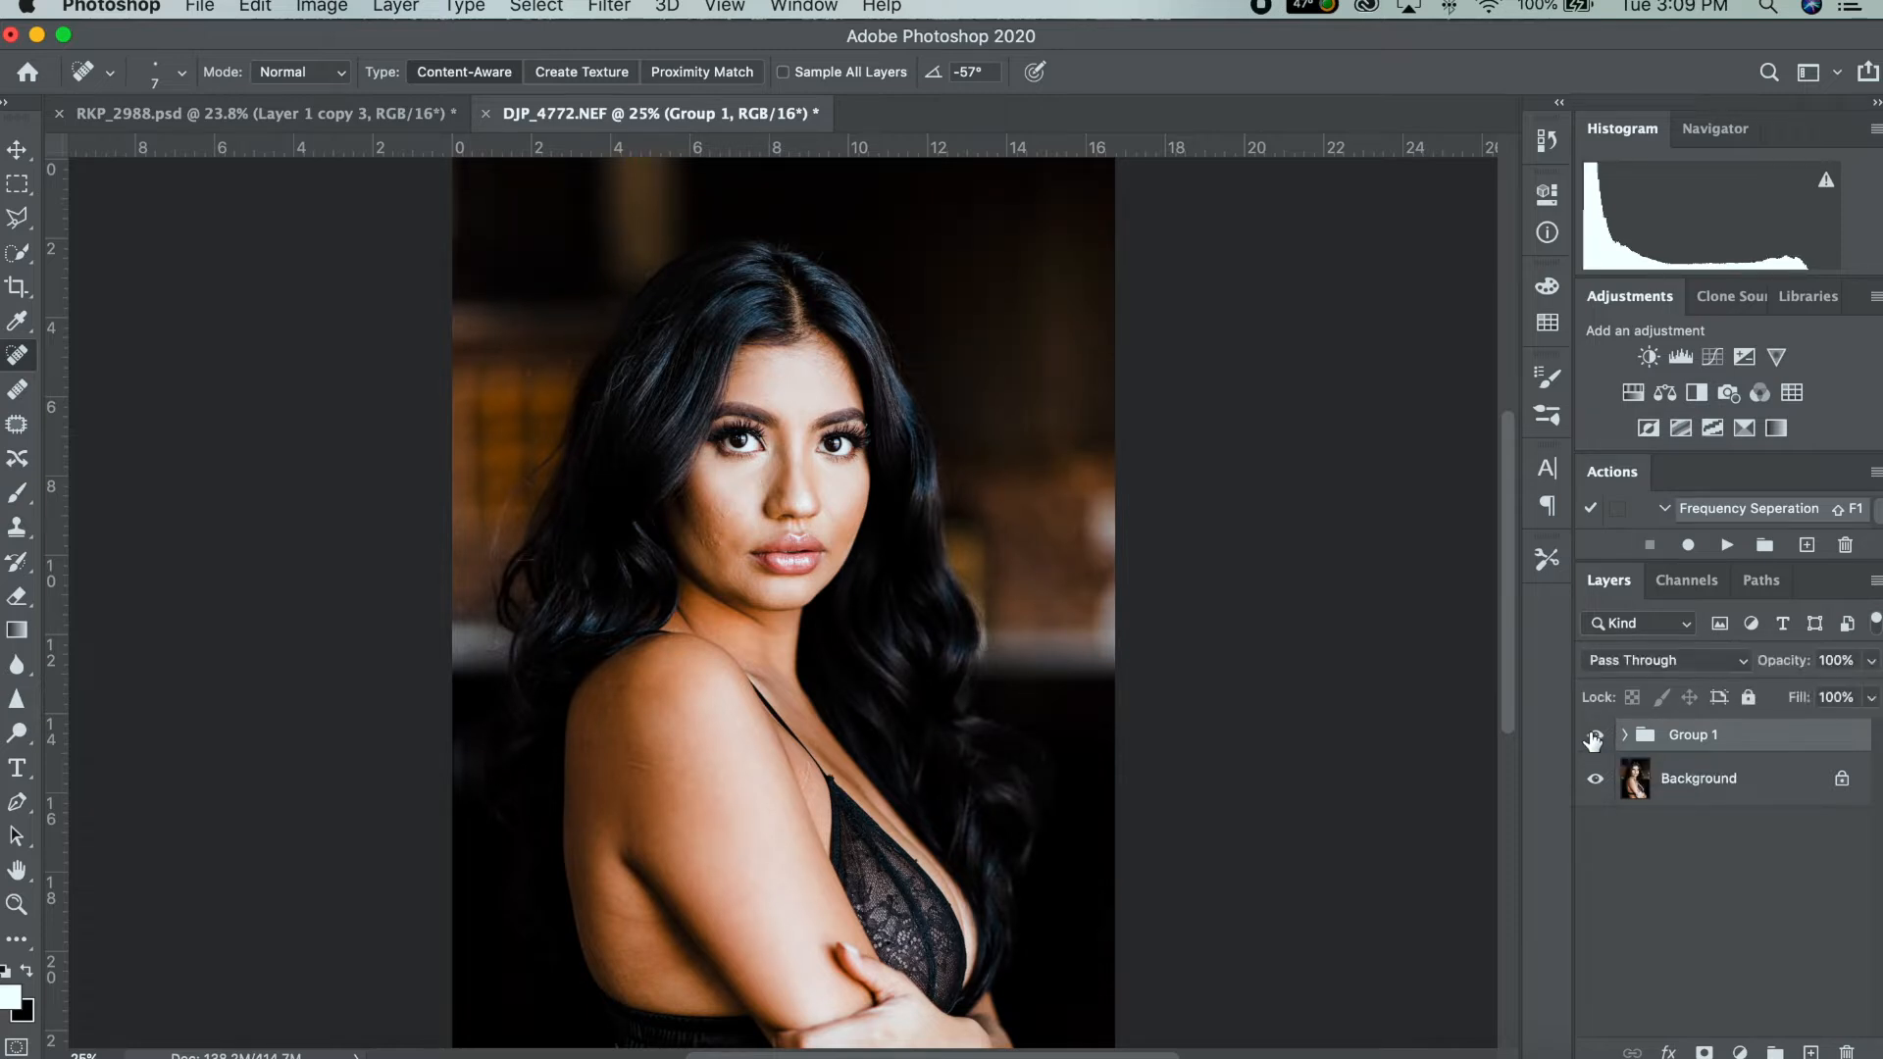
click(1594, 737)
click(1594, 737)
Duplicate the Skin layer inside the group and hide the original Skin layer.
click(1624, 736)
click(1782, 833)
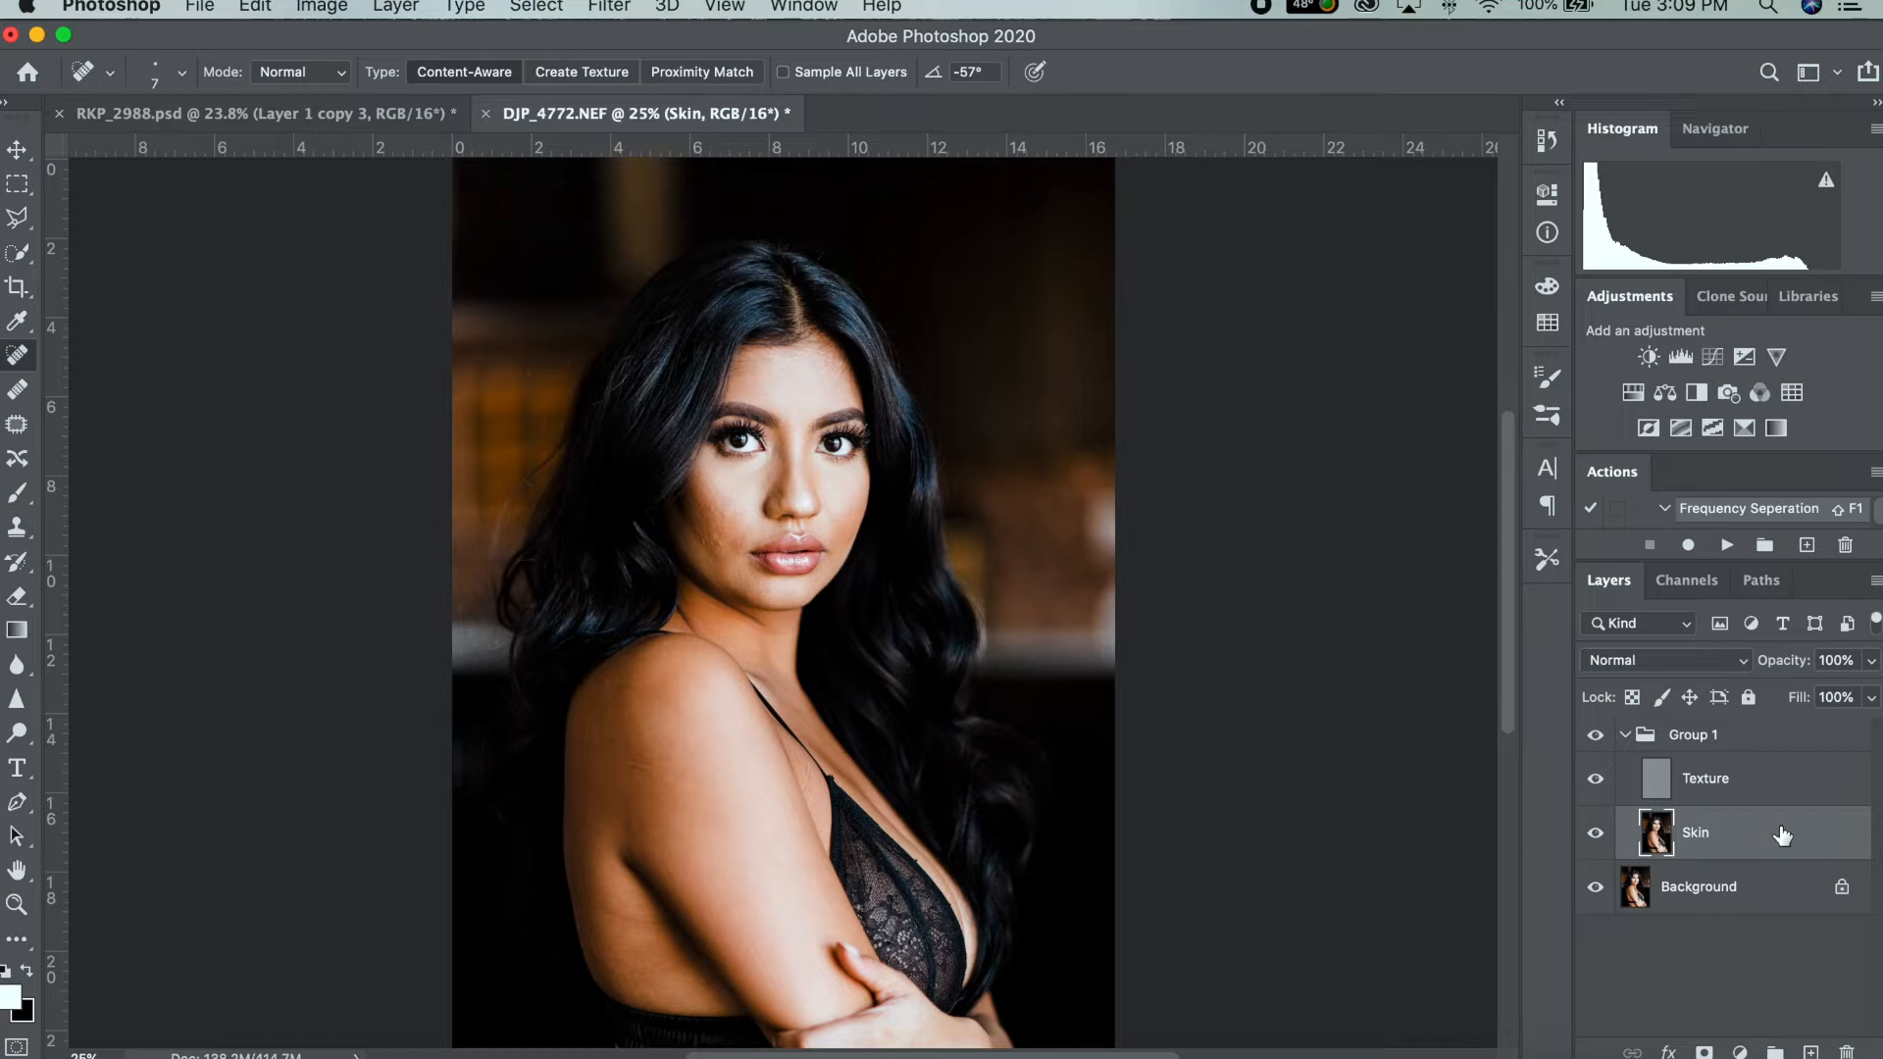
key(super+j)
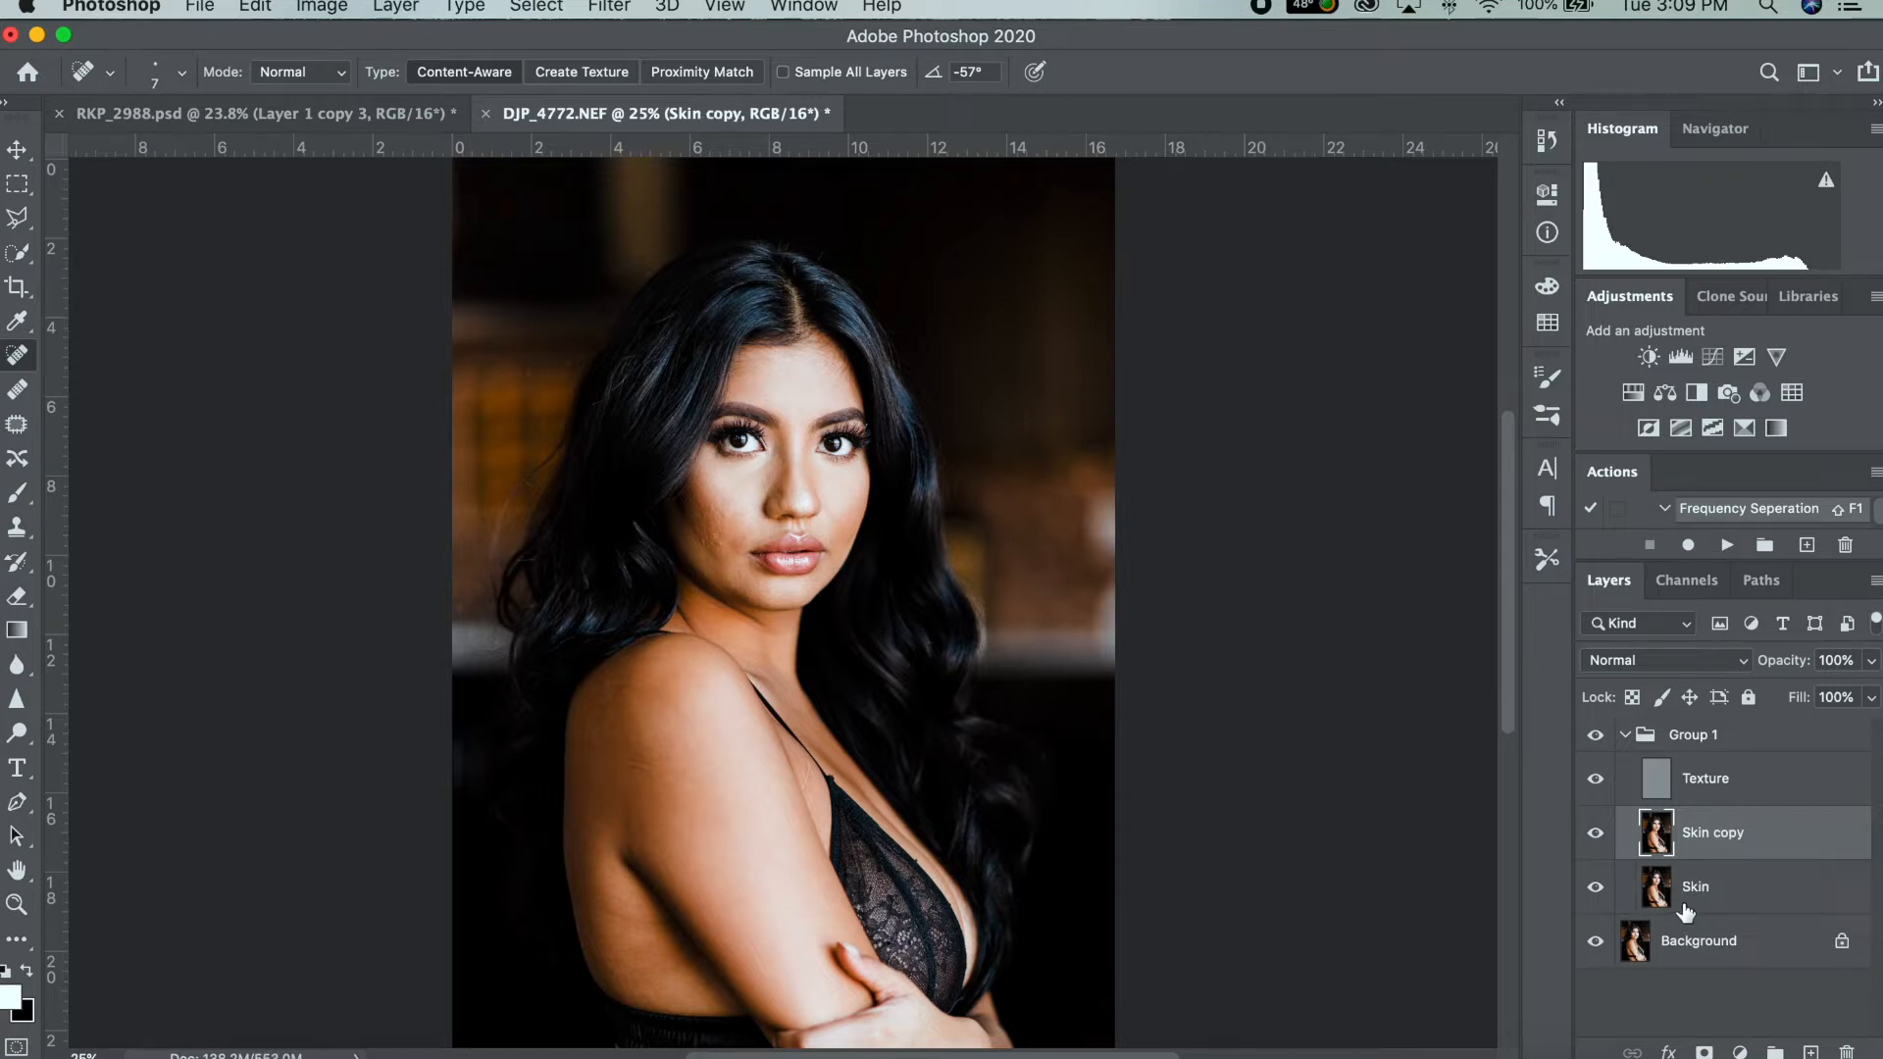
click(1595, 888)
Set up the Healing Brush with a sampled source and a brush size of 45 for the Skin copy layer.
scroll(725, 633, up, 5)
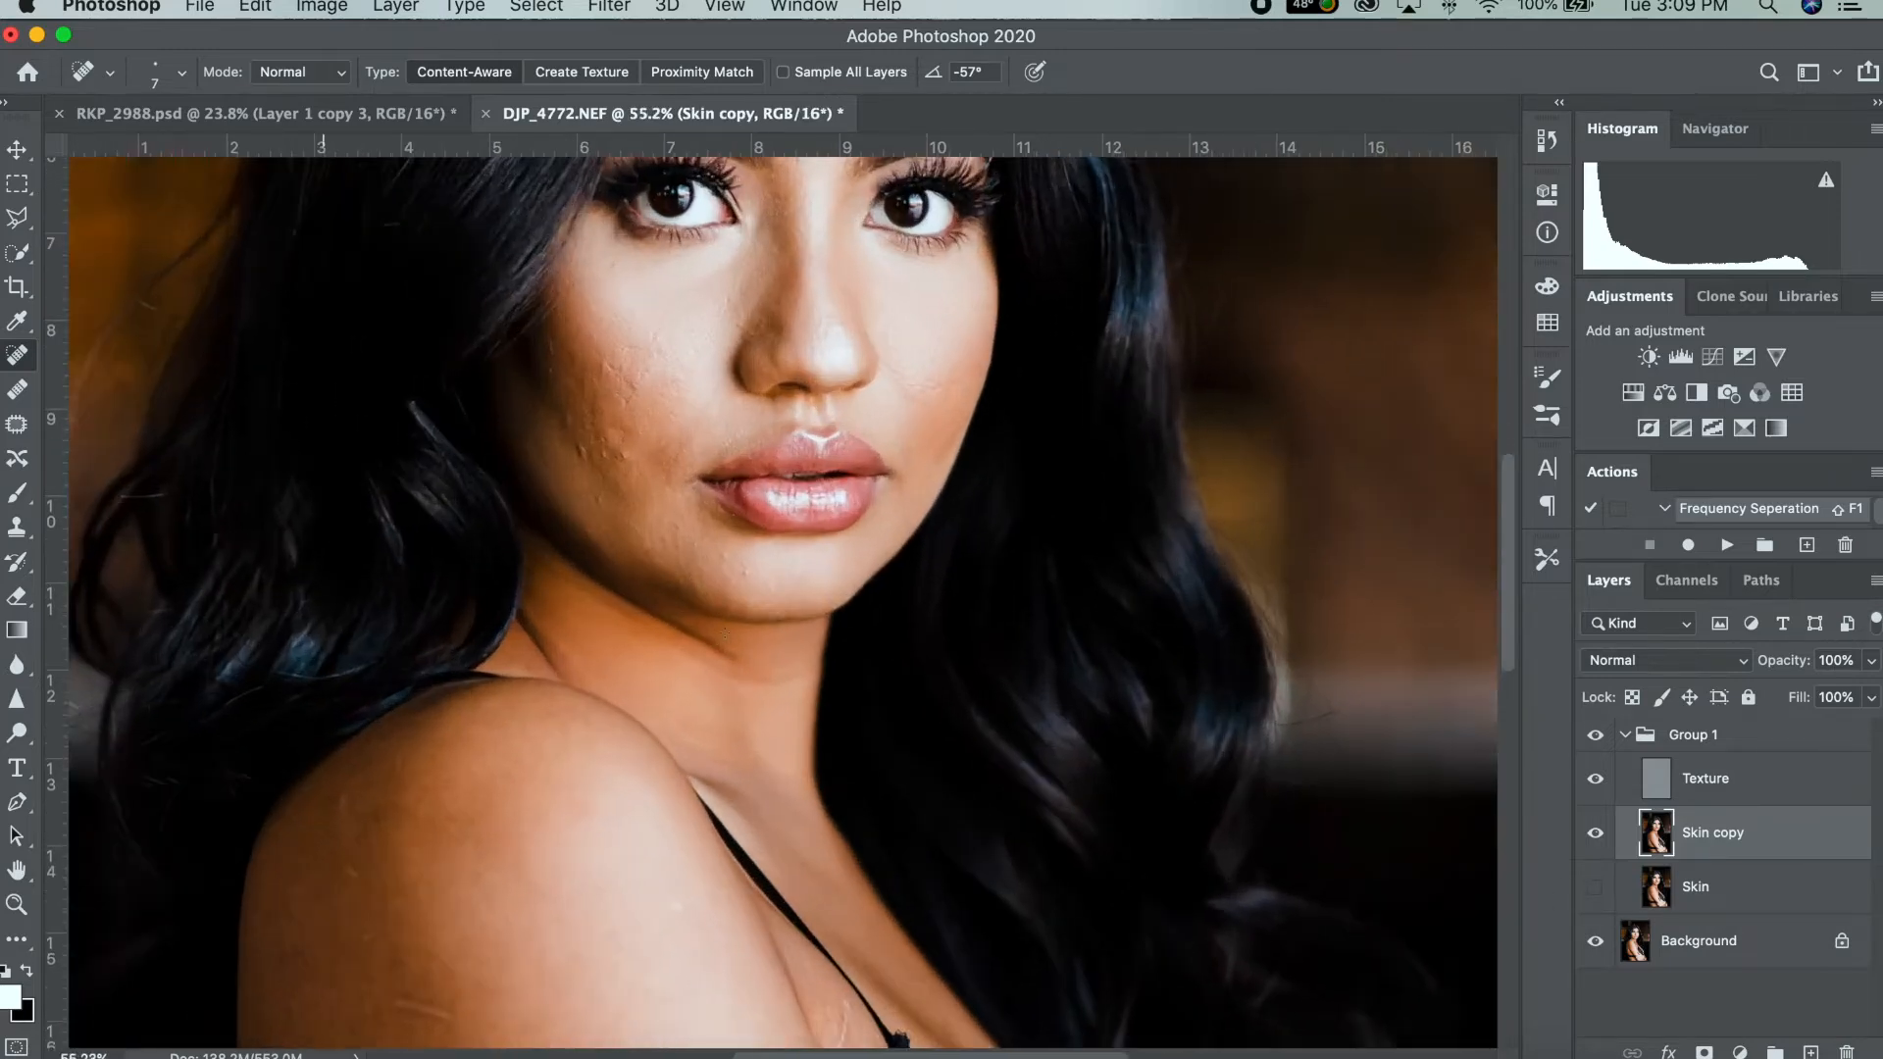
scroll(724, 633, down, 5)
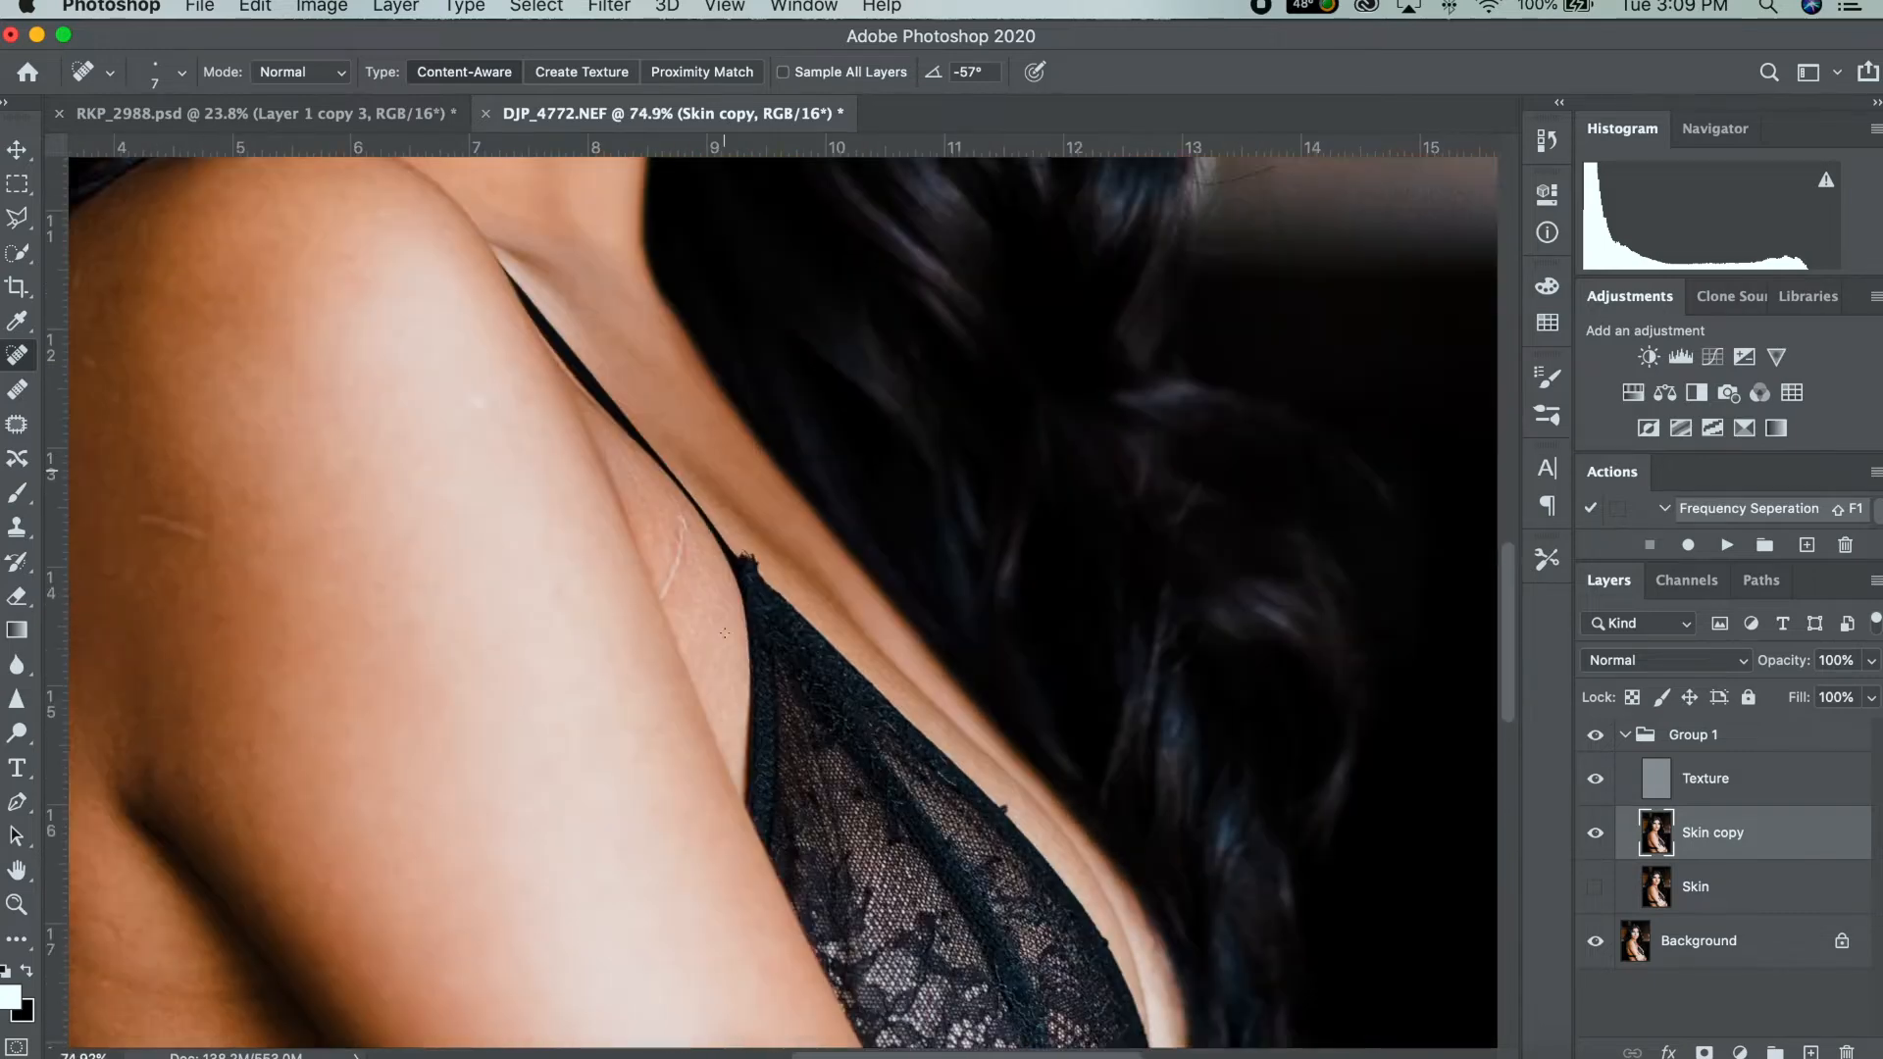
scroll(724, 633, up, 10)
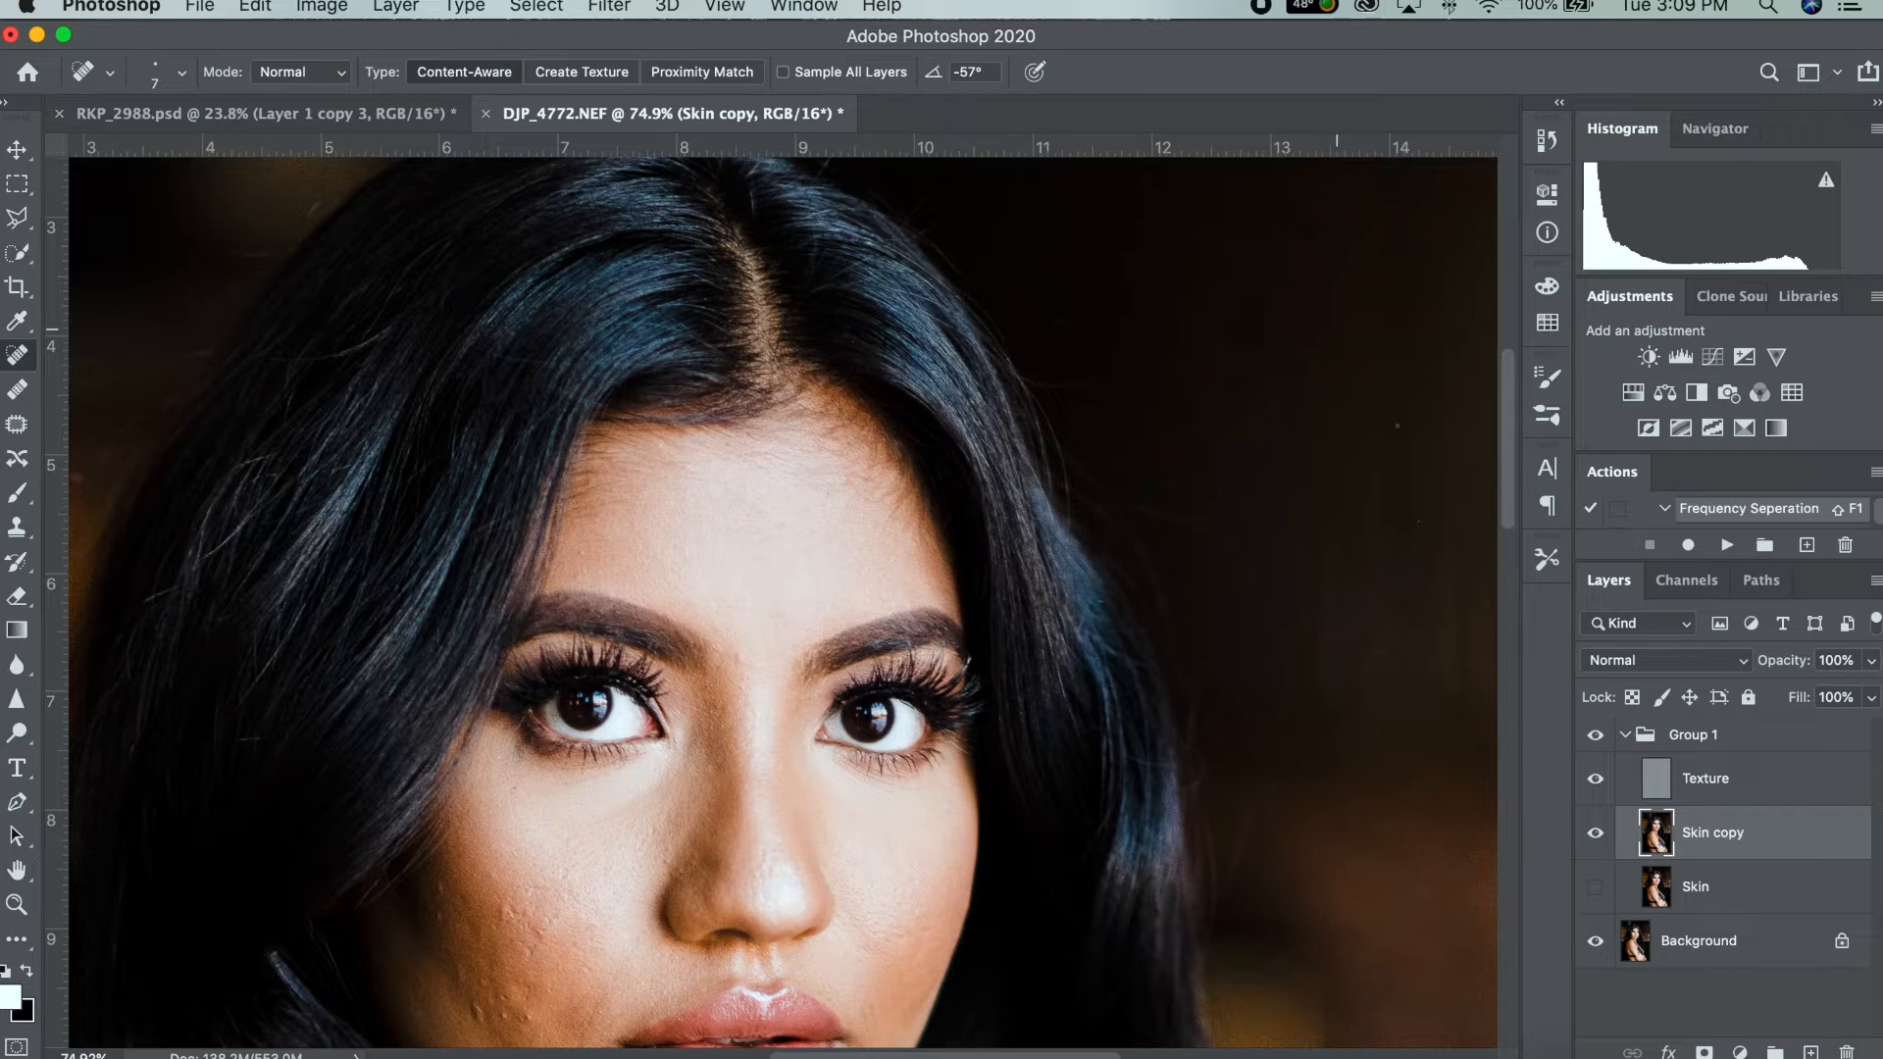
scroll(1515, 484, down, 3)
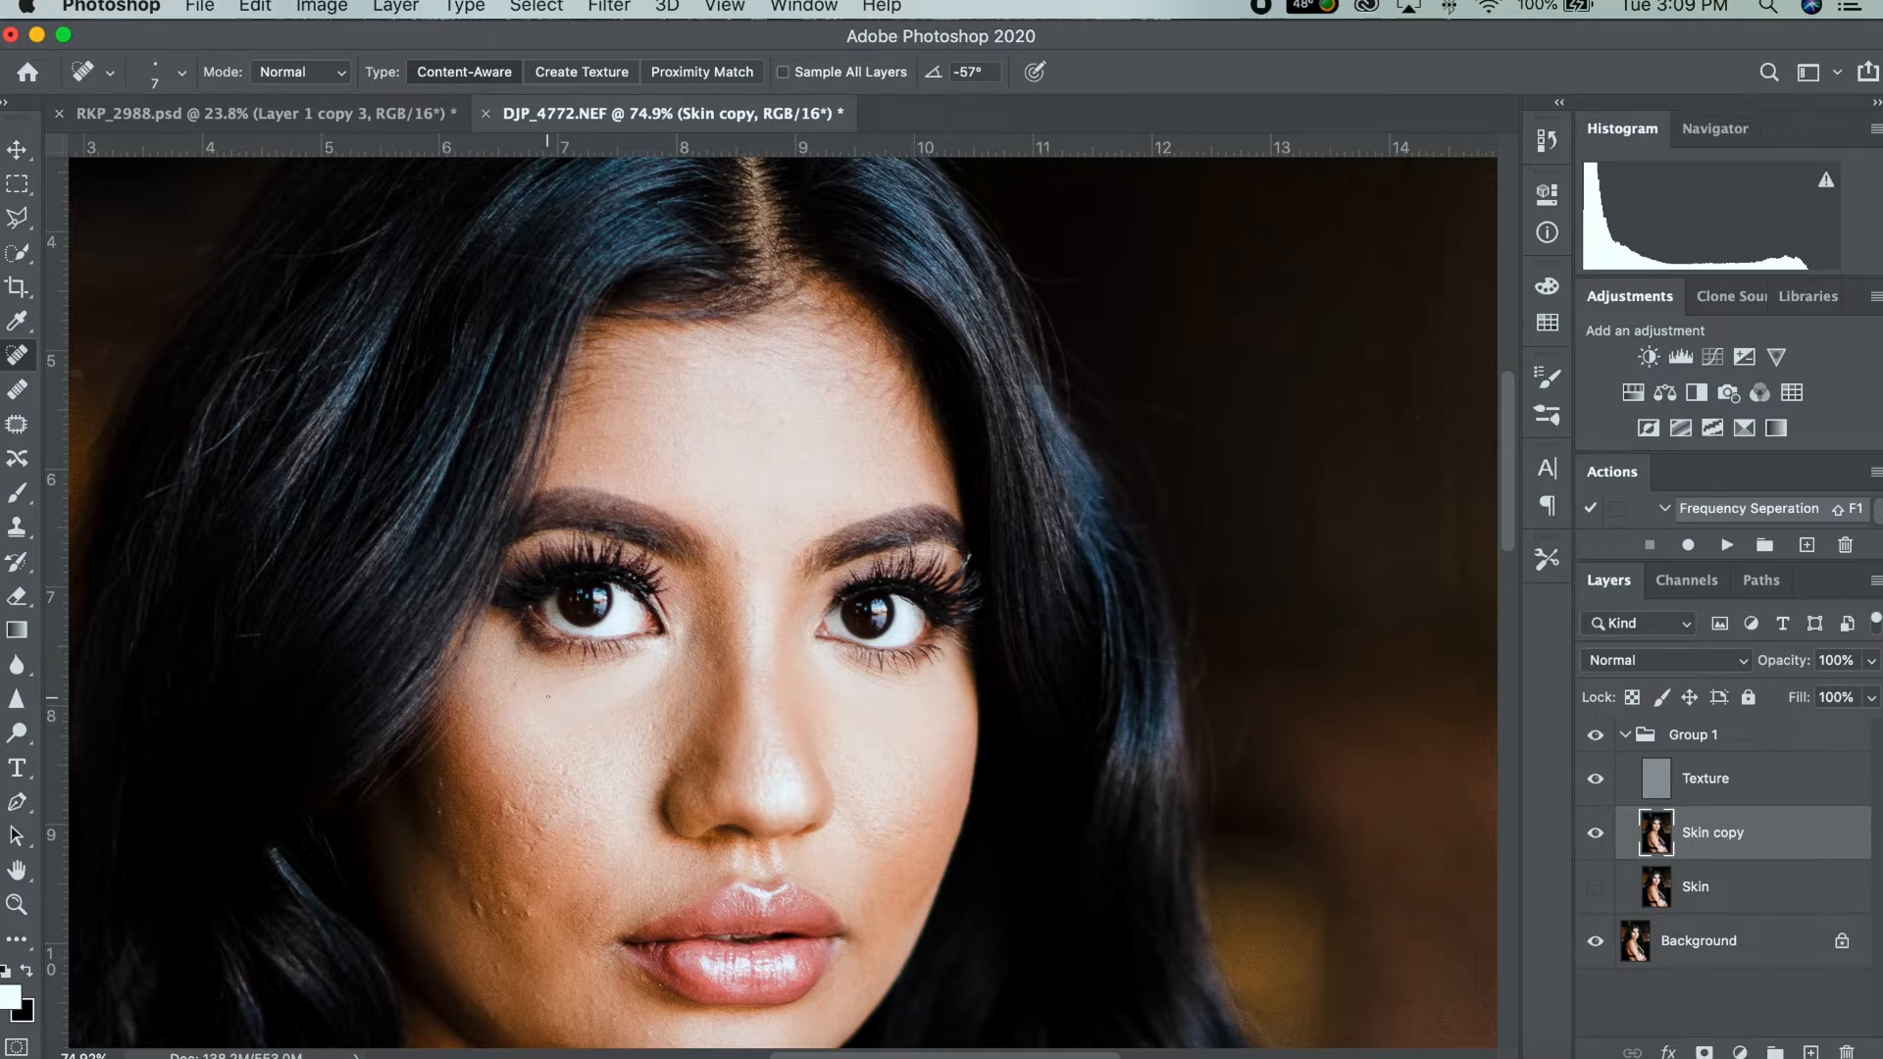
click(30, 397)
key(bracketright)
key(bracketright)
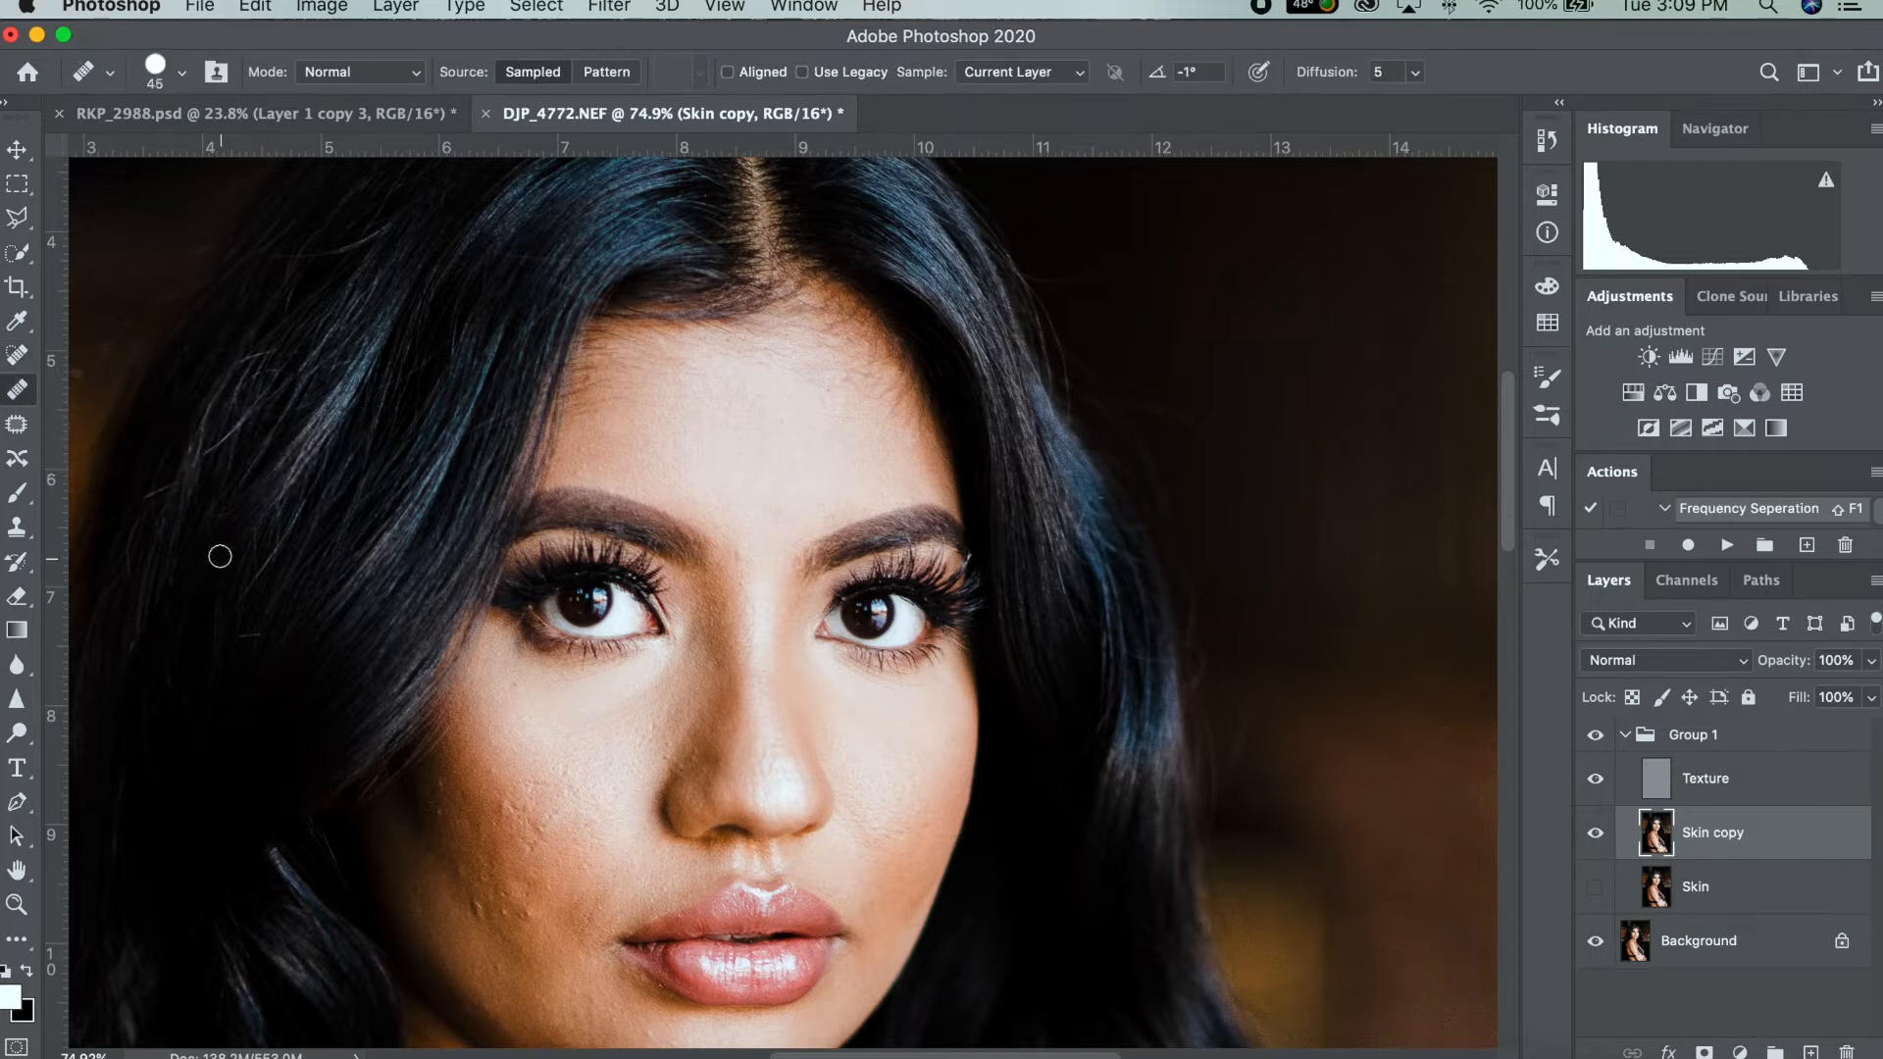
Sample clean skin beside the bumpy cheek and heal the uneven tones on its upper part.
alt+click(589, 752)
scroll(589, 752, up, 5)
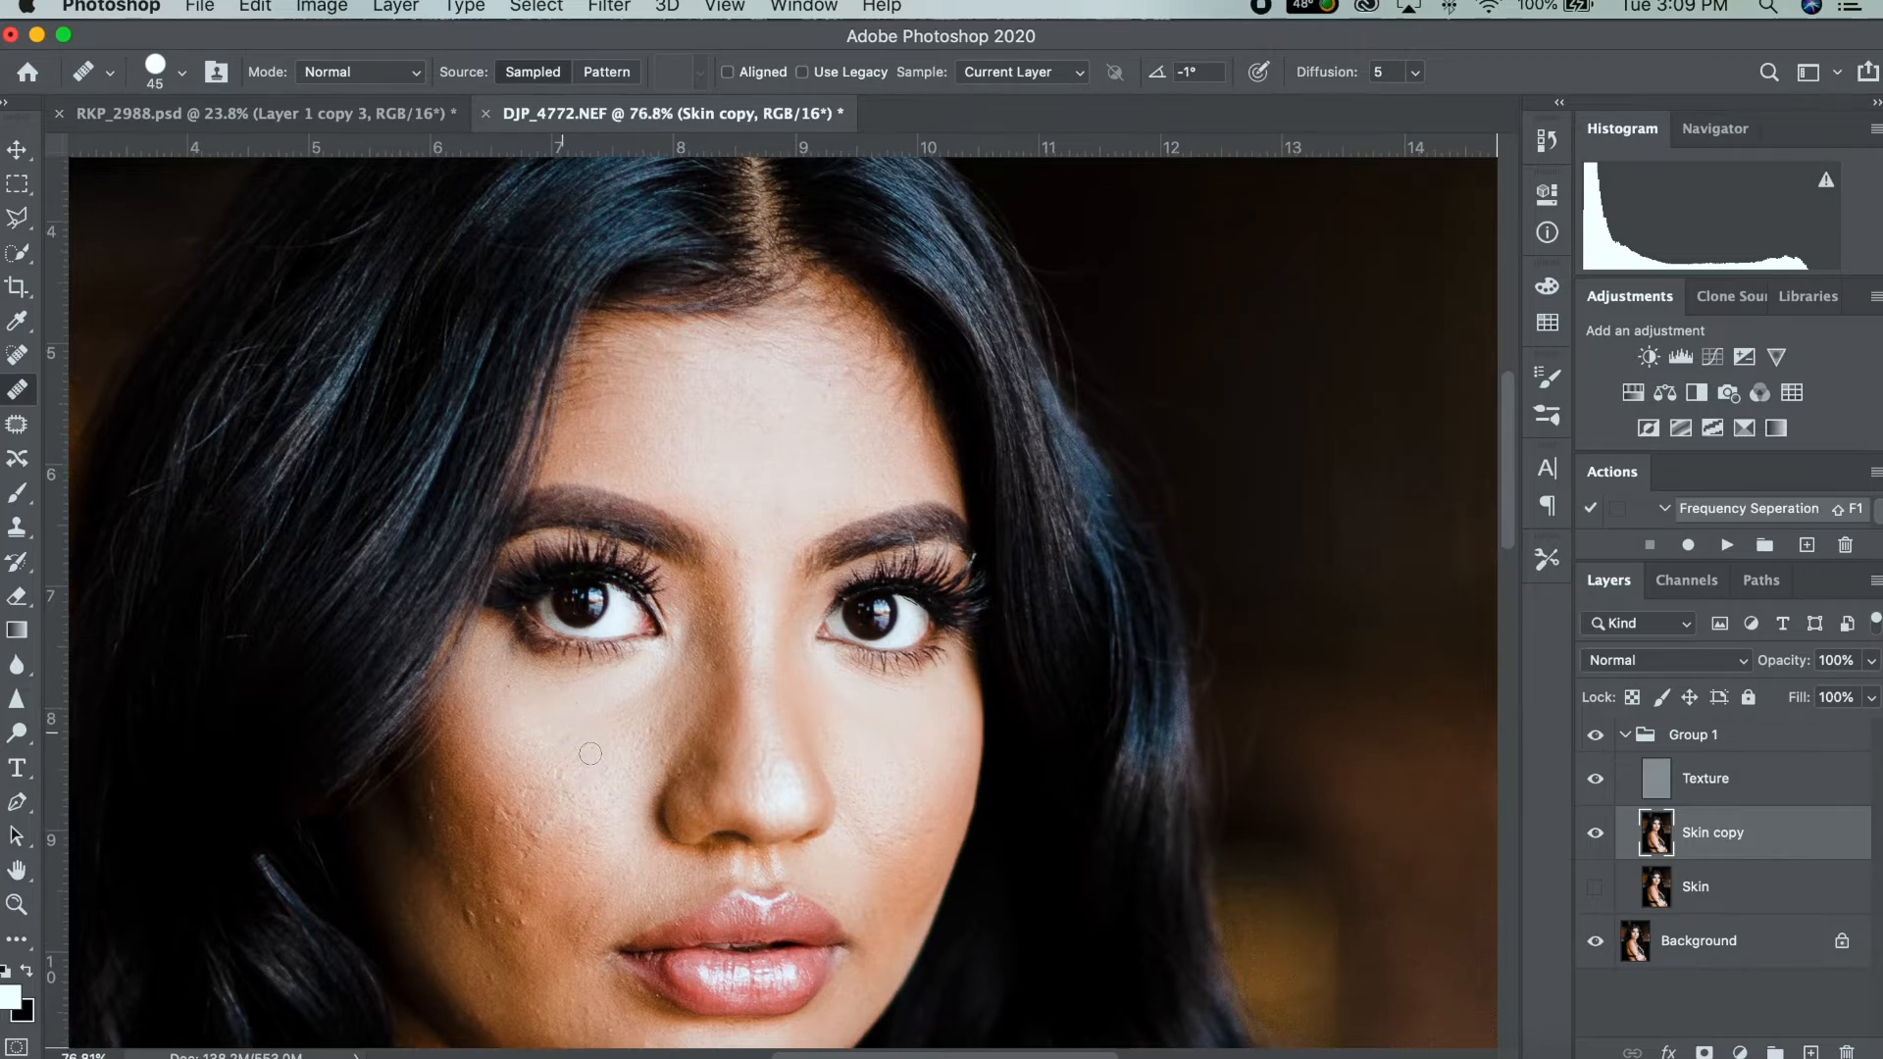
scroll(589, 752, down, 8)
scroll(590, 752, left, 8)
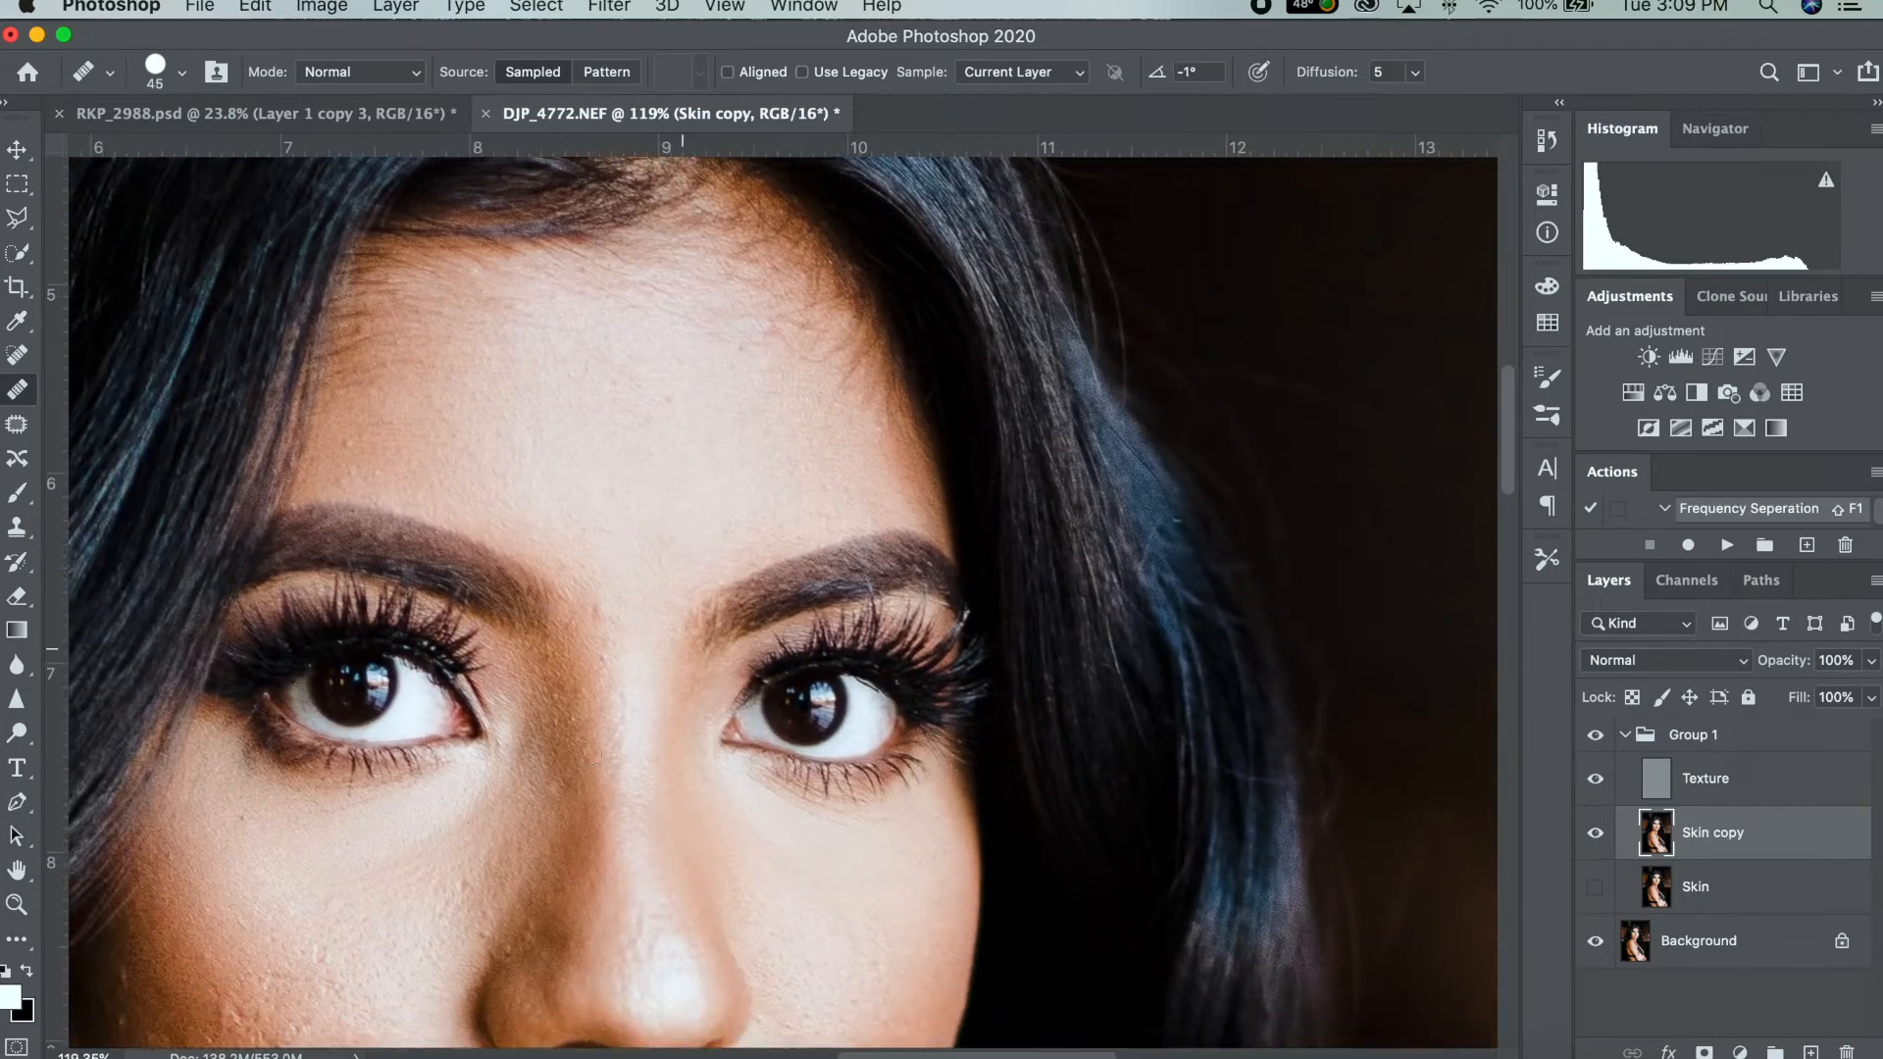
scroll(590, 752, down, 3)
scroll(589, 752, left, 2)
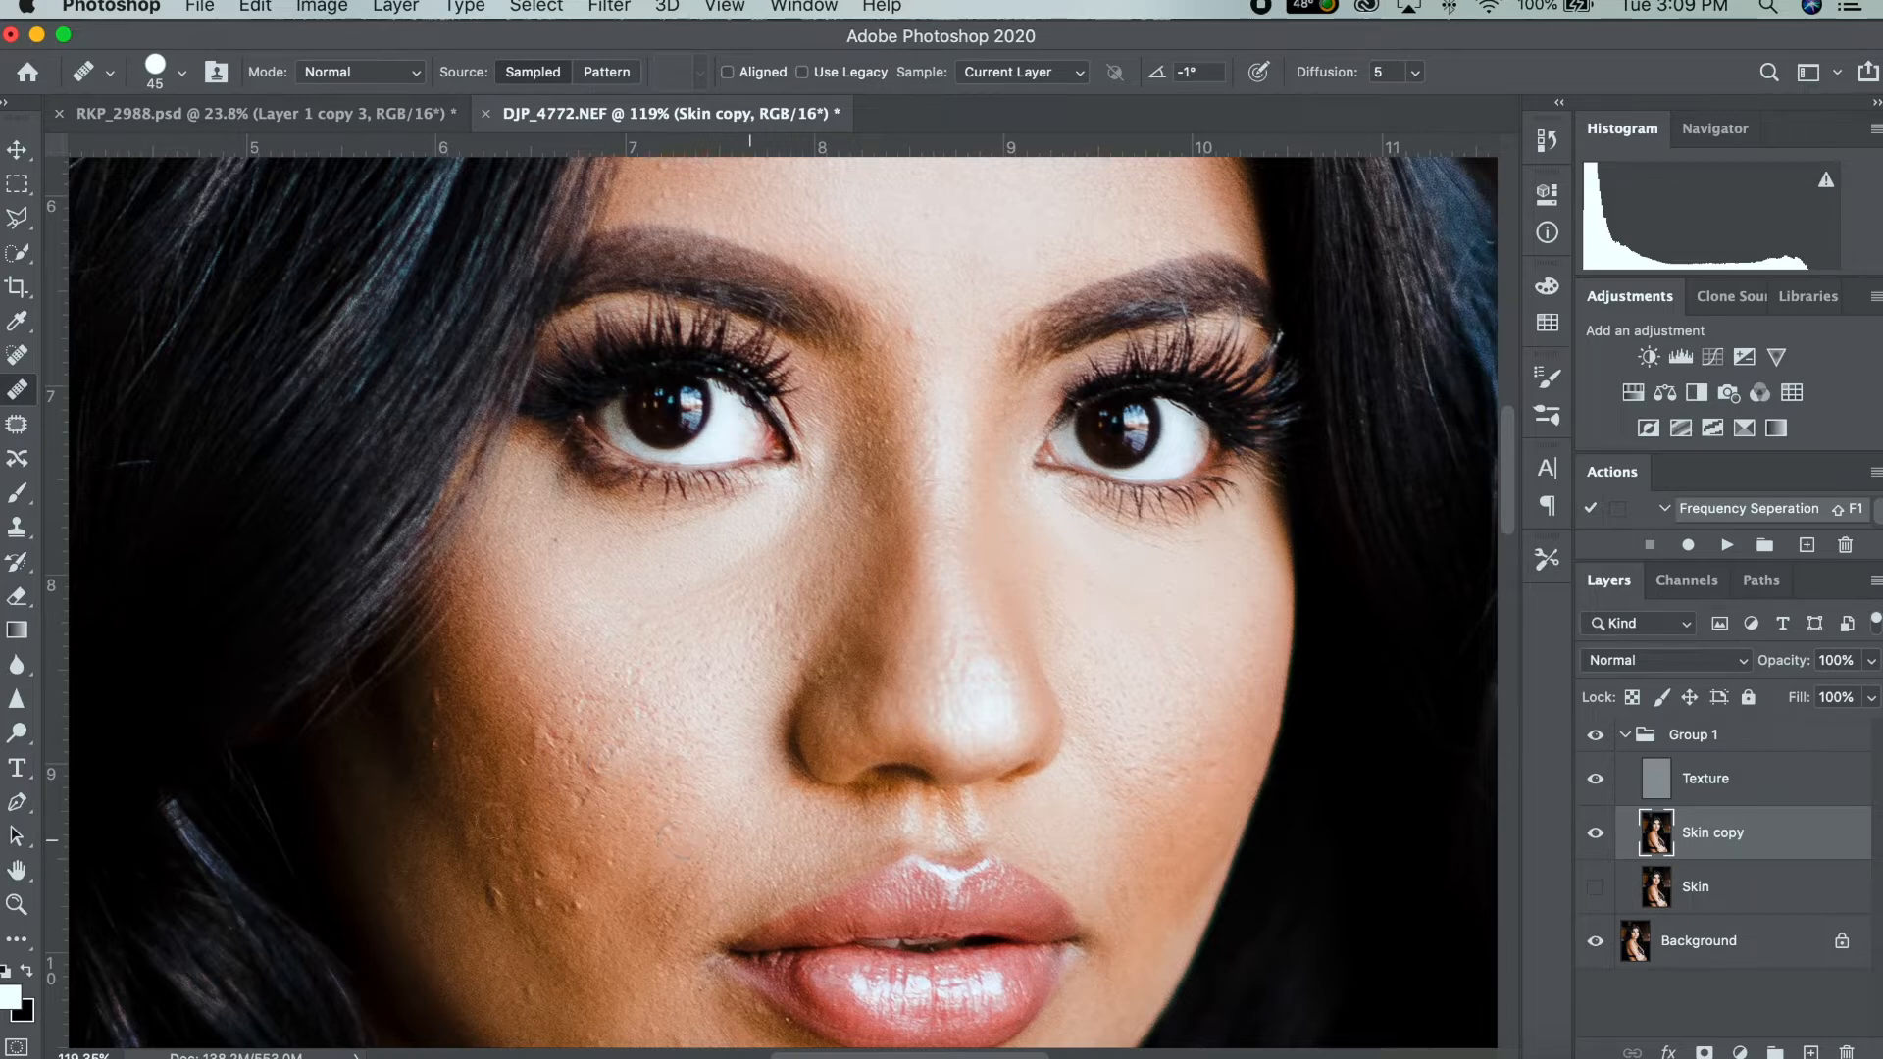
drag(715, 811, 739, 614)
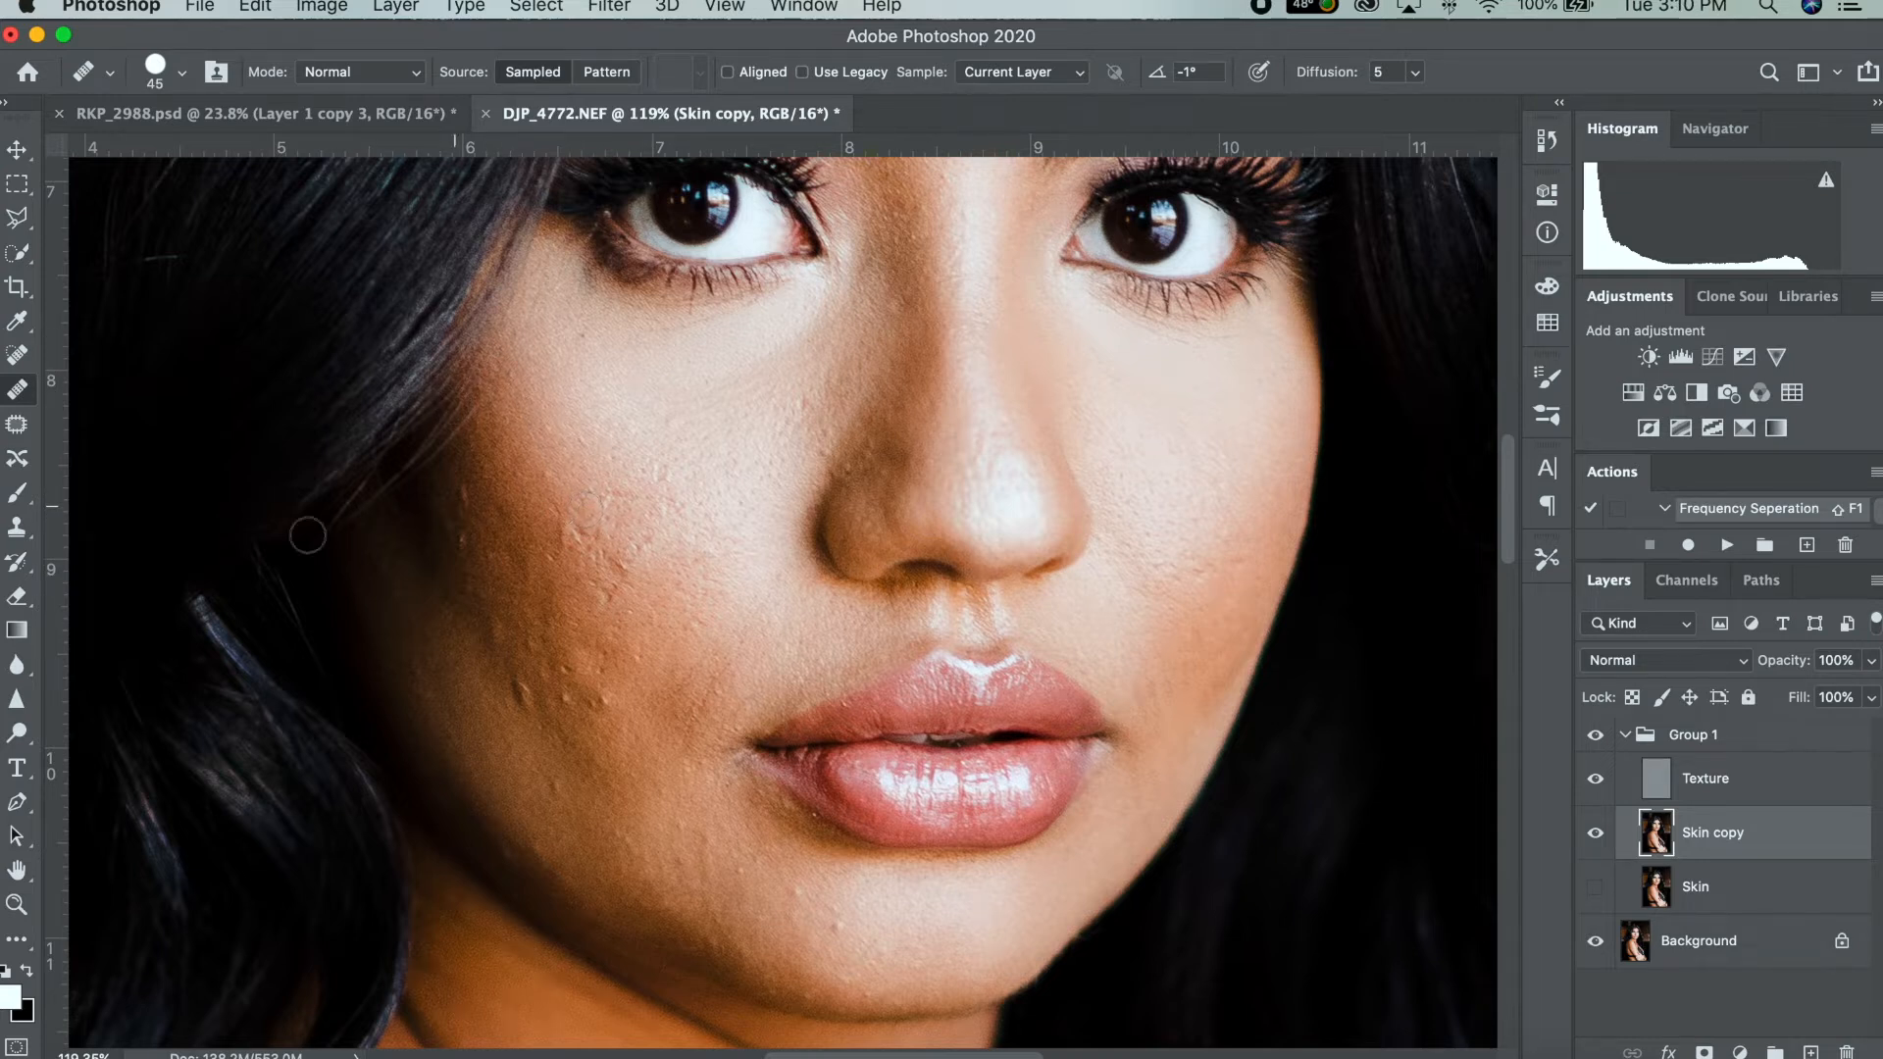
alt+click(512, 425)
alt+click(508, 394)
click(538, 420)
alt+click(558, 462)
Try healing from below the eye toward the nose with a size 125 brush and darker skin sampled near the hairline.
drag(639, 499, 689, 500)
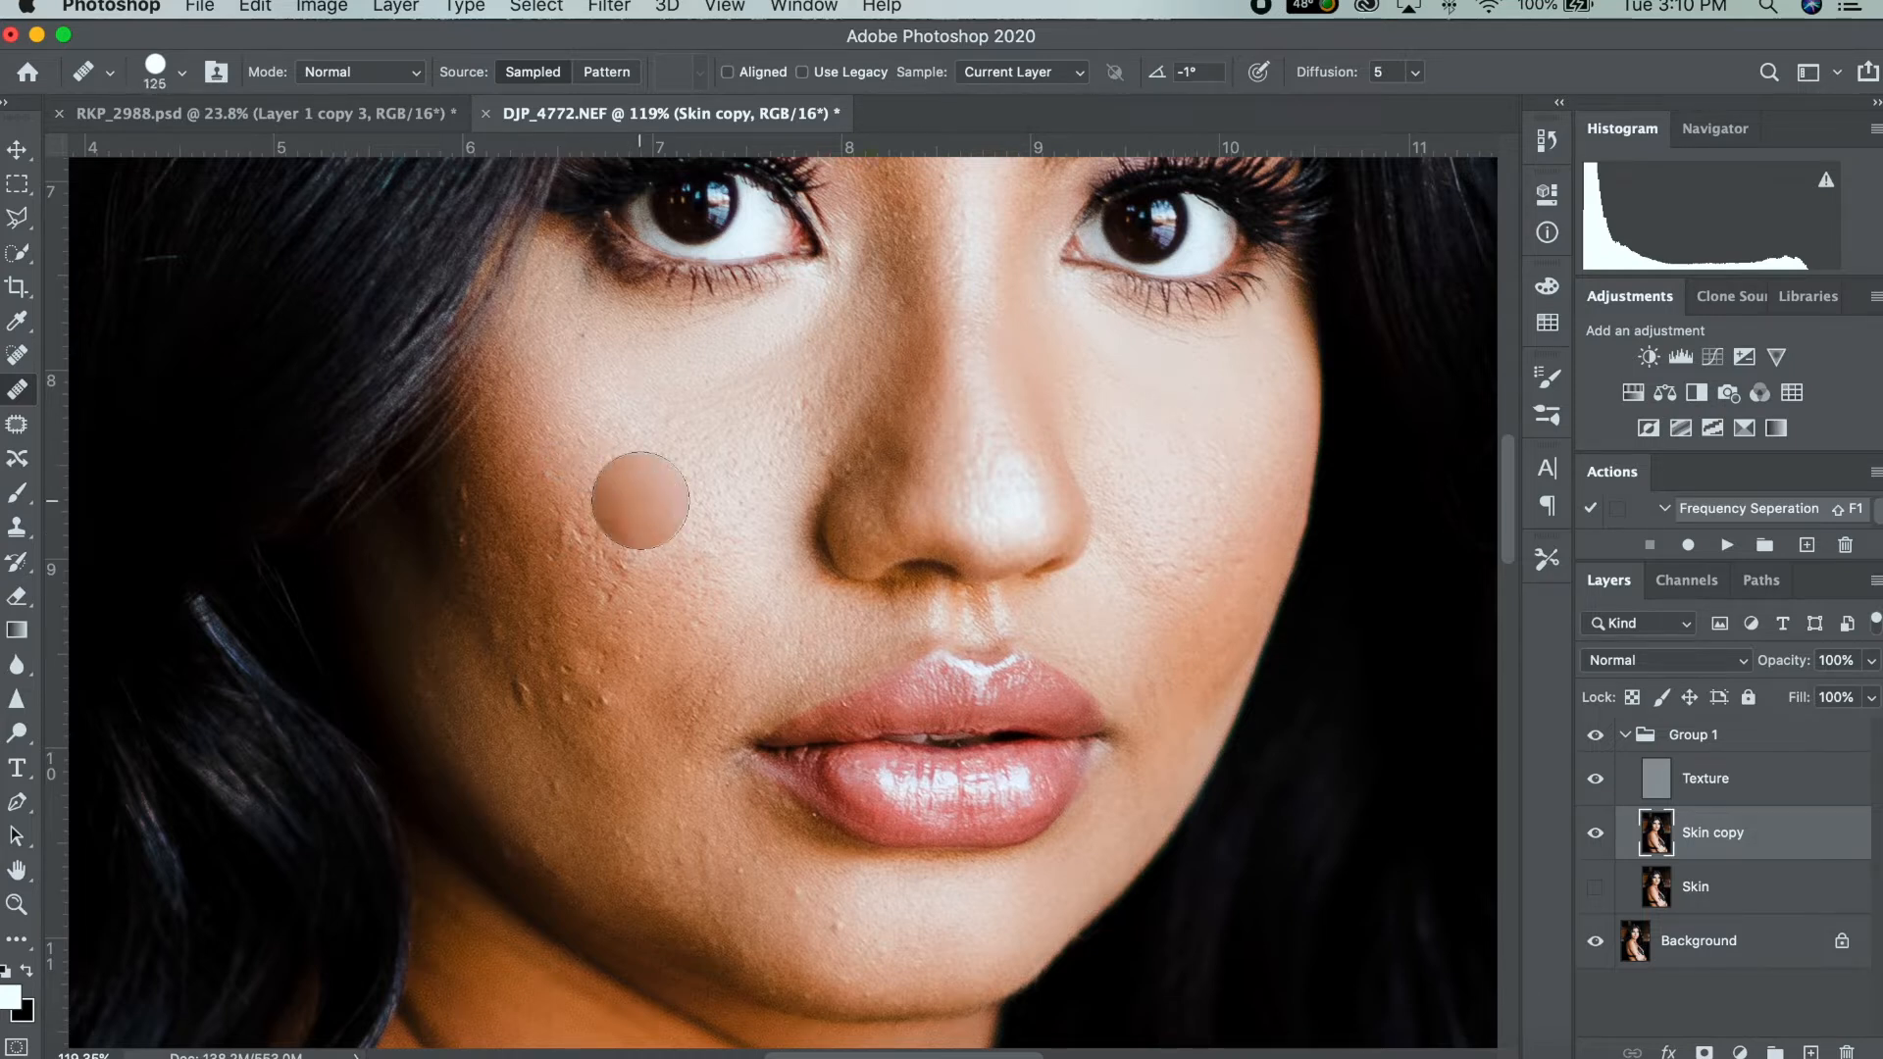
alt+click(514, 482)
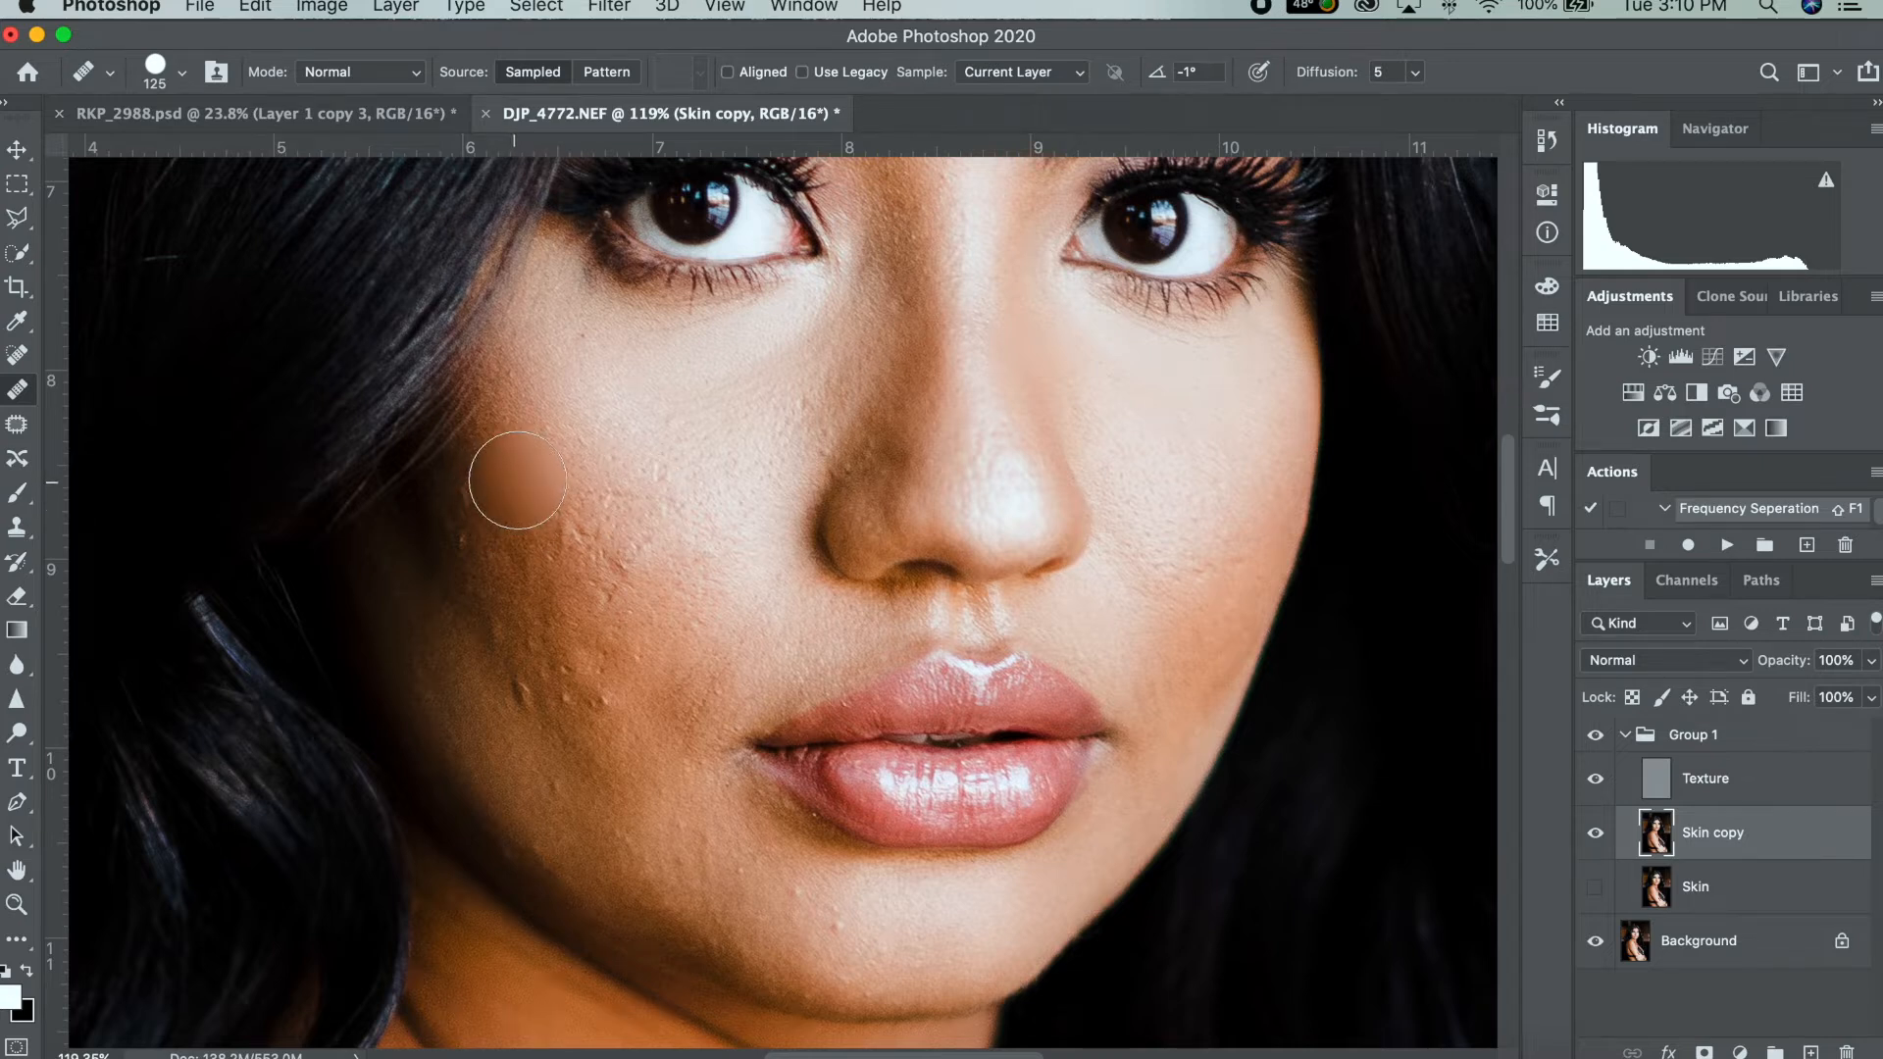
mouse_move(606, 407)
mouse_down()
mouse_move(742, 479)
mouse_move(742, 528)
mouse_up()
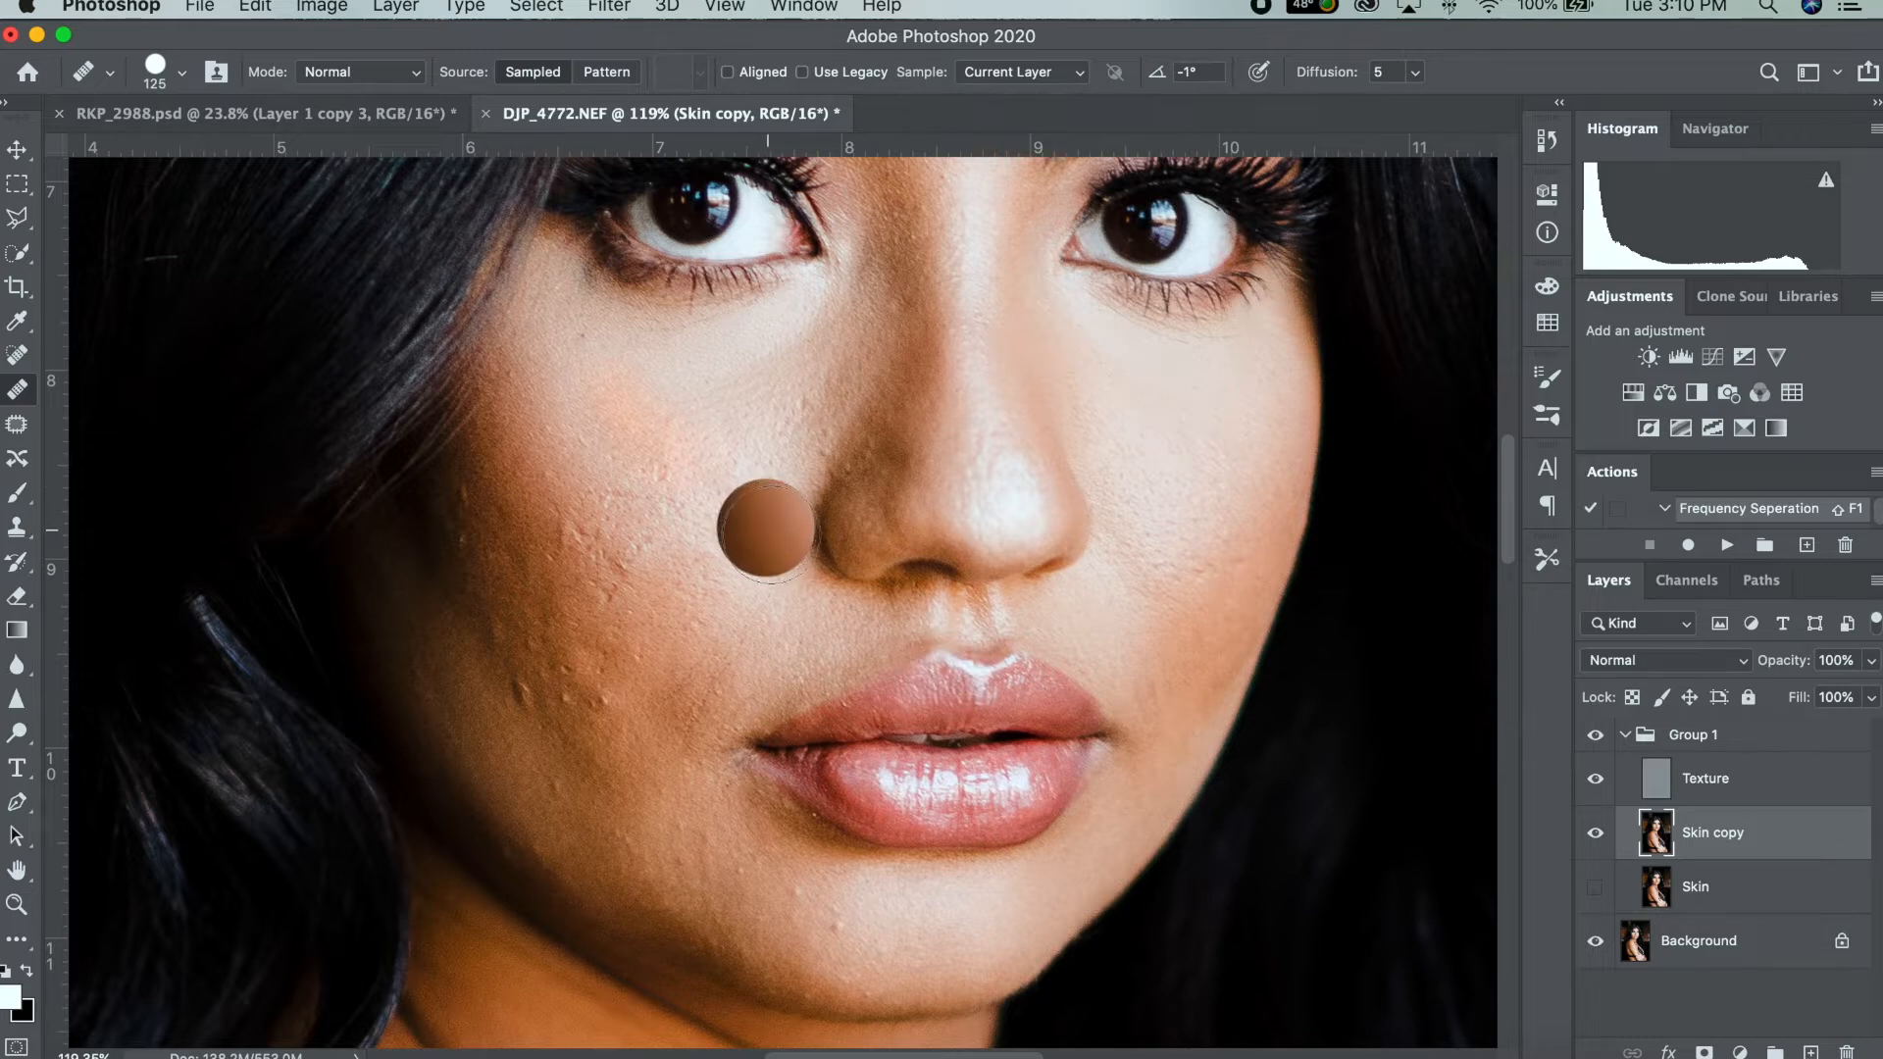
Reduce the Healing Brush size to 30 and even out the patchy tones across the bumpy cheek using nearby skin samples.
key(bracketleft)
key(bracketleft)
key(bracketleft)
key(bracketleft)
key(bracketleft)
key(bracketleft)
key(bracketleft)
key(bracketleft)
key(bracketleft)
key(bracketleft)
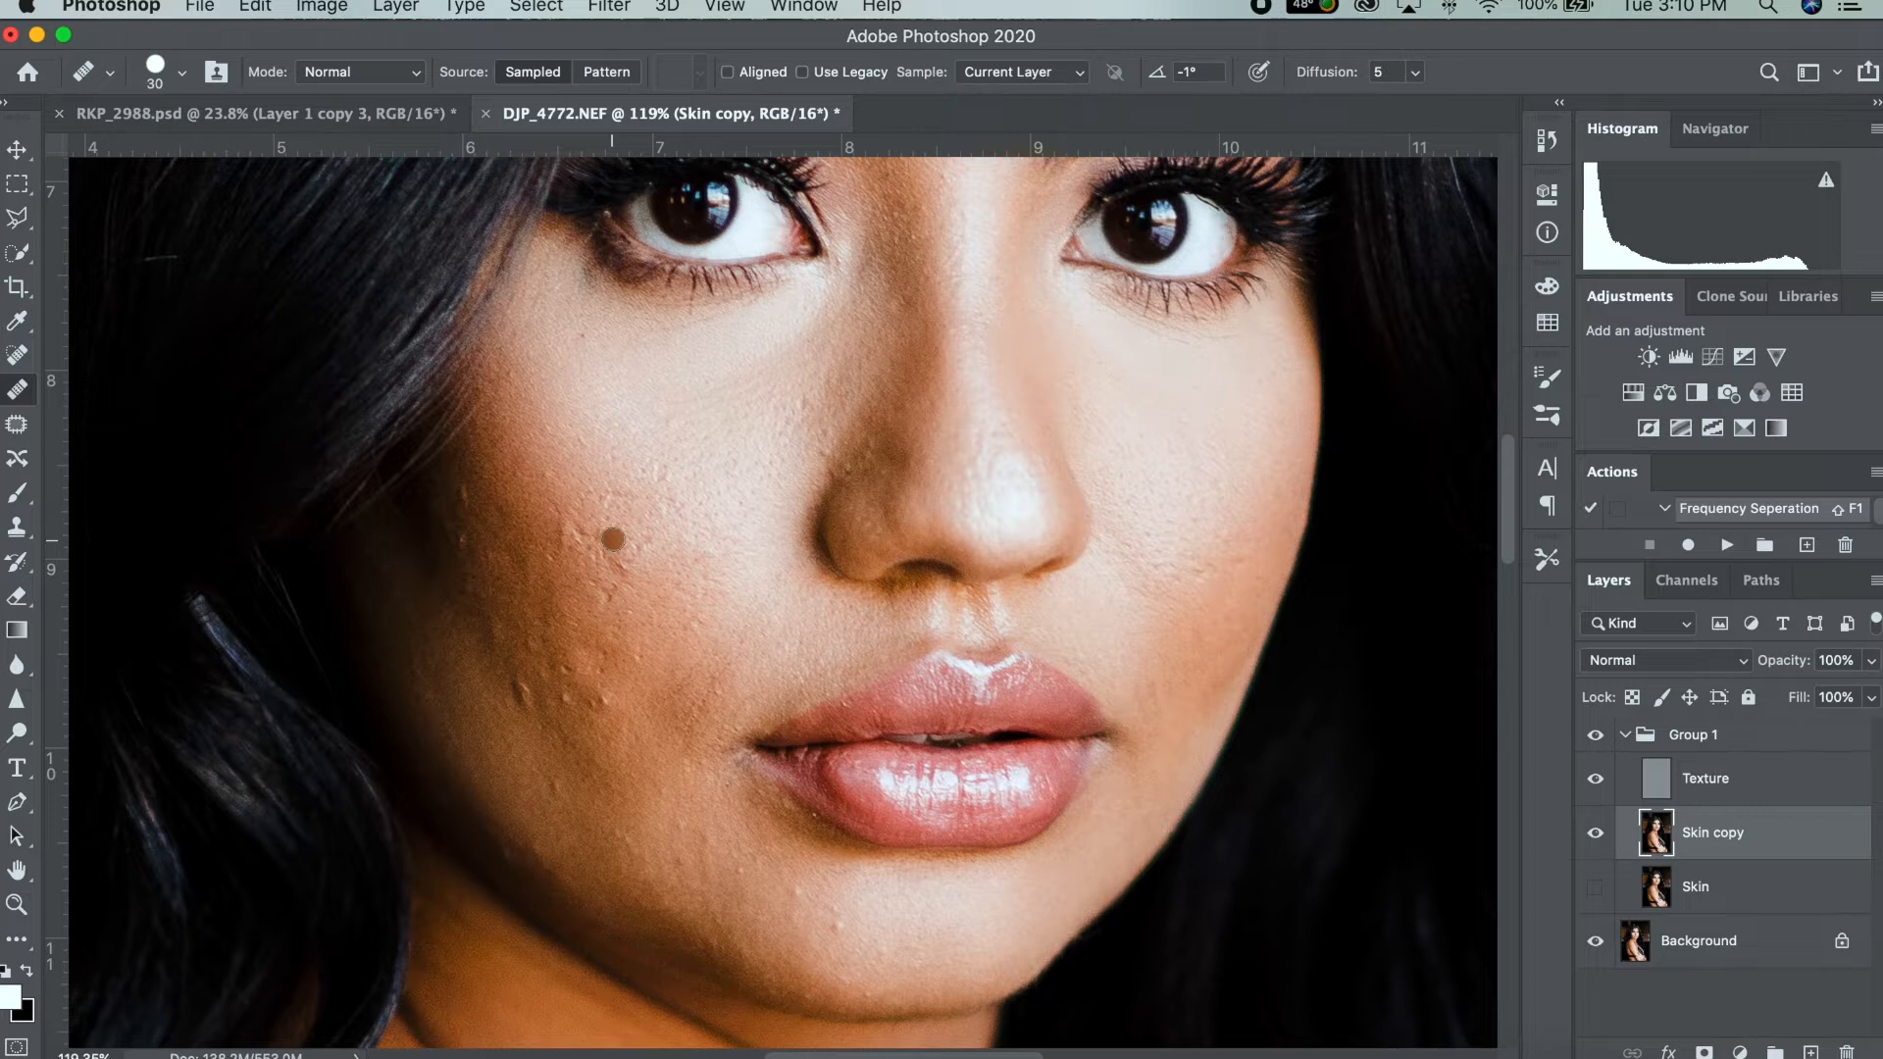
alt+click(516, 402)
alt+click(561, 511)
alt+click(499, 666)
click(586, 787)
alt+click(564, 722)
click(608, 639)
alt+click(577, 615)
Undo the unwanted healing strokes and even out the skin tone along the bridge of the nose.
mouse_move(1219, 638)
mouse_down()
mouse_move(1084, 686)
mouse_move(1138, 598)
mouse_move(1101, 591)
mouse_up()
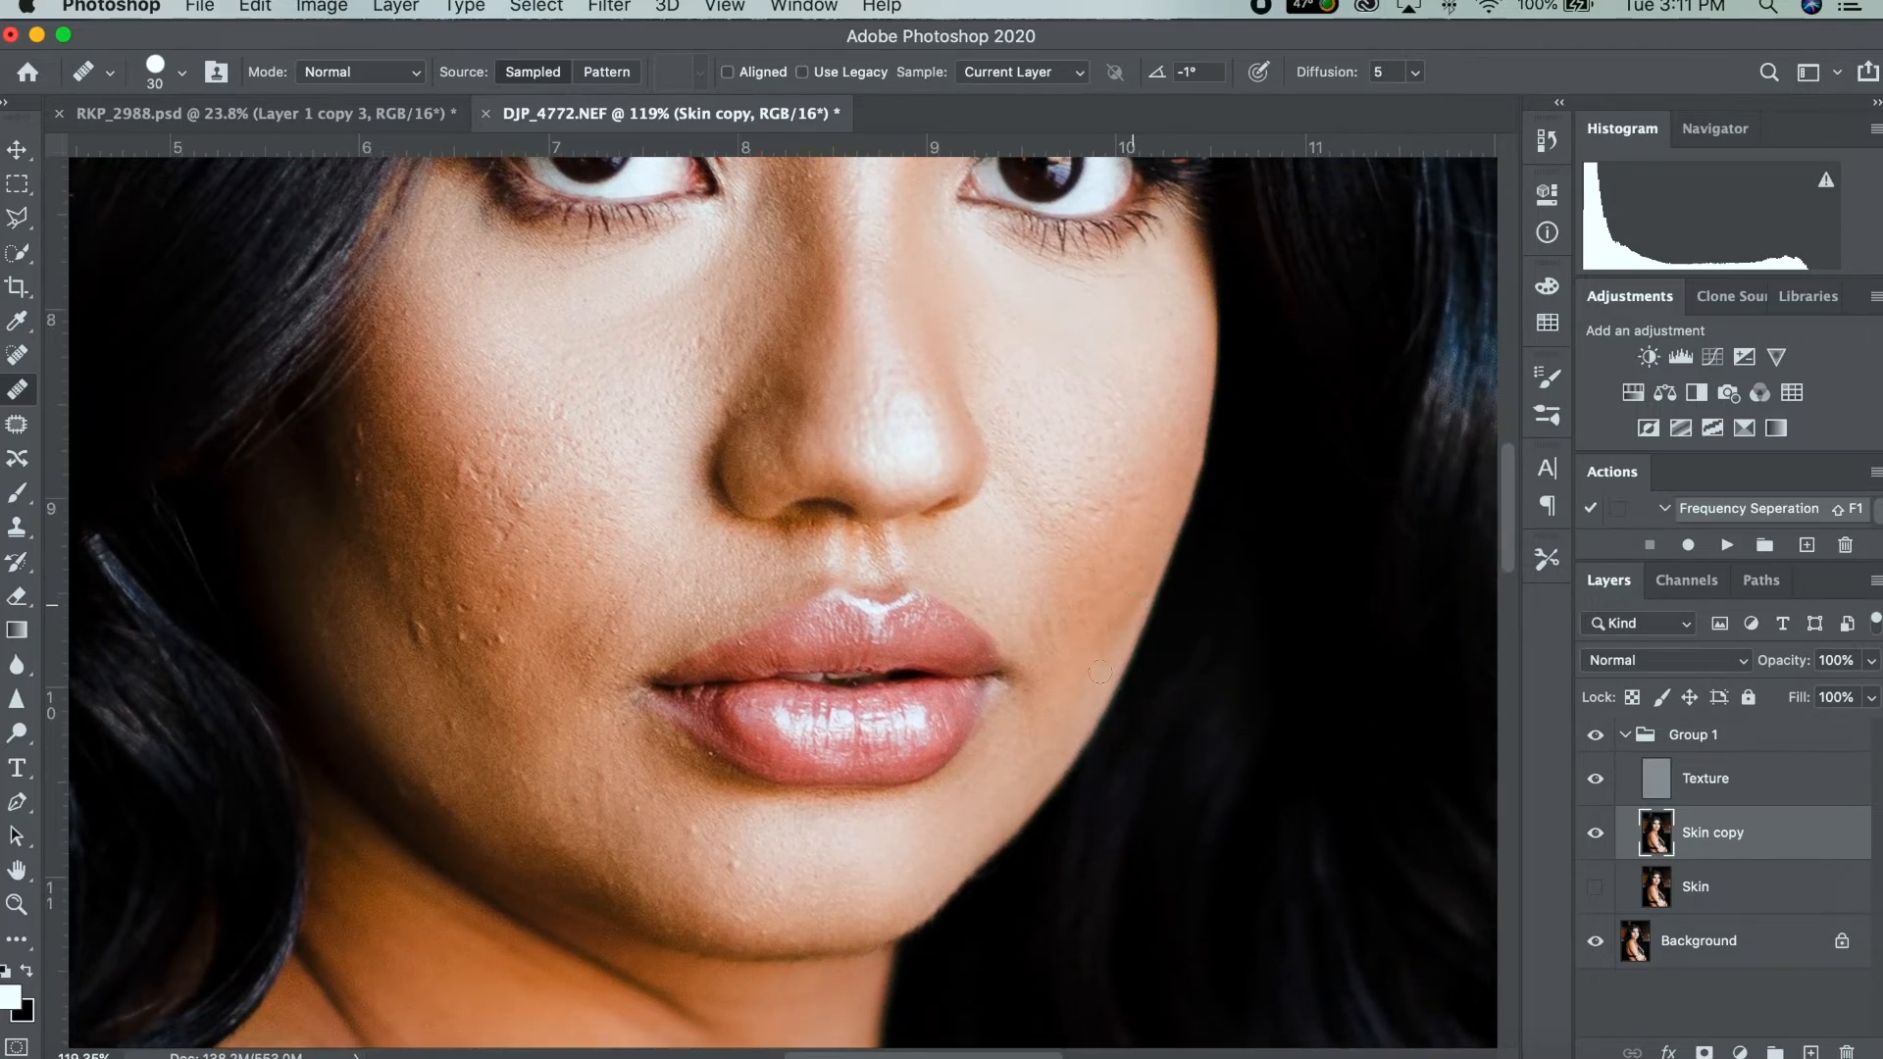
key(super+z)
drag(766, 358, 799, 792)
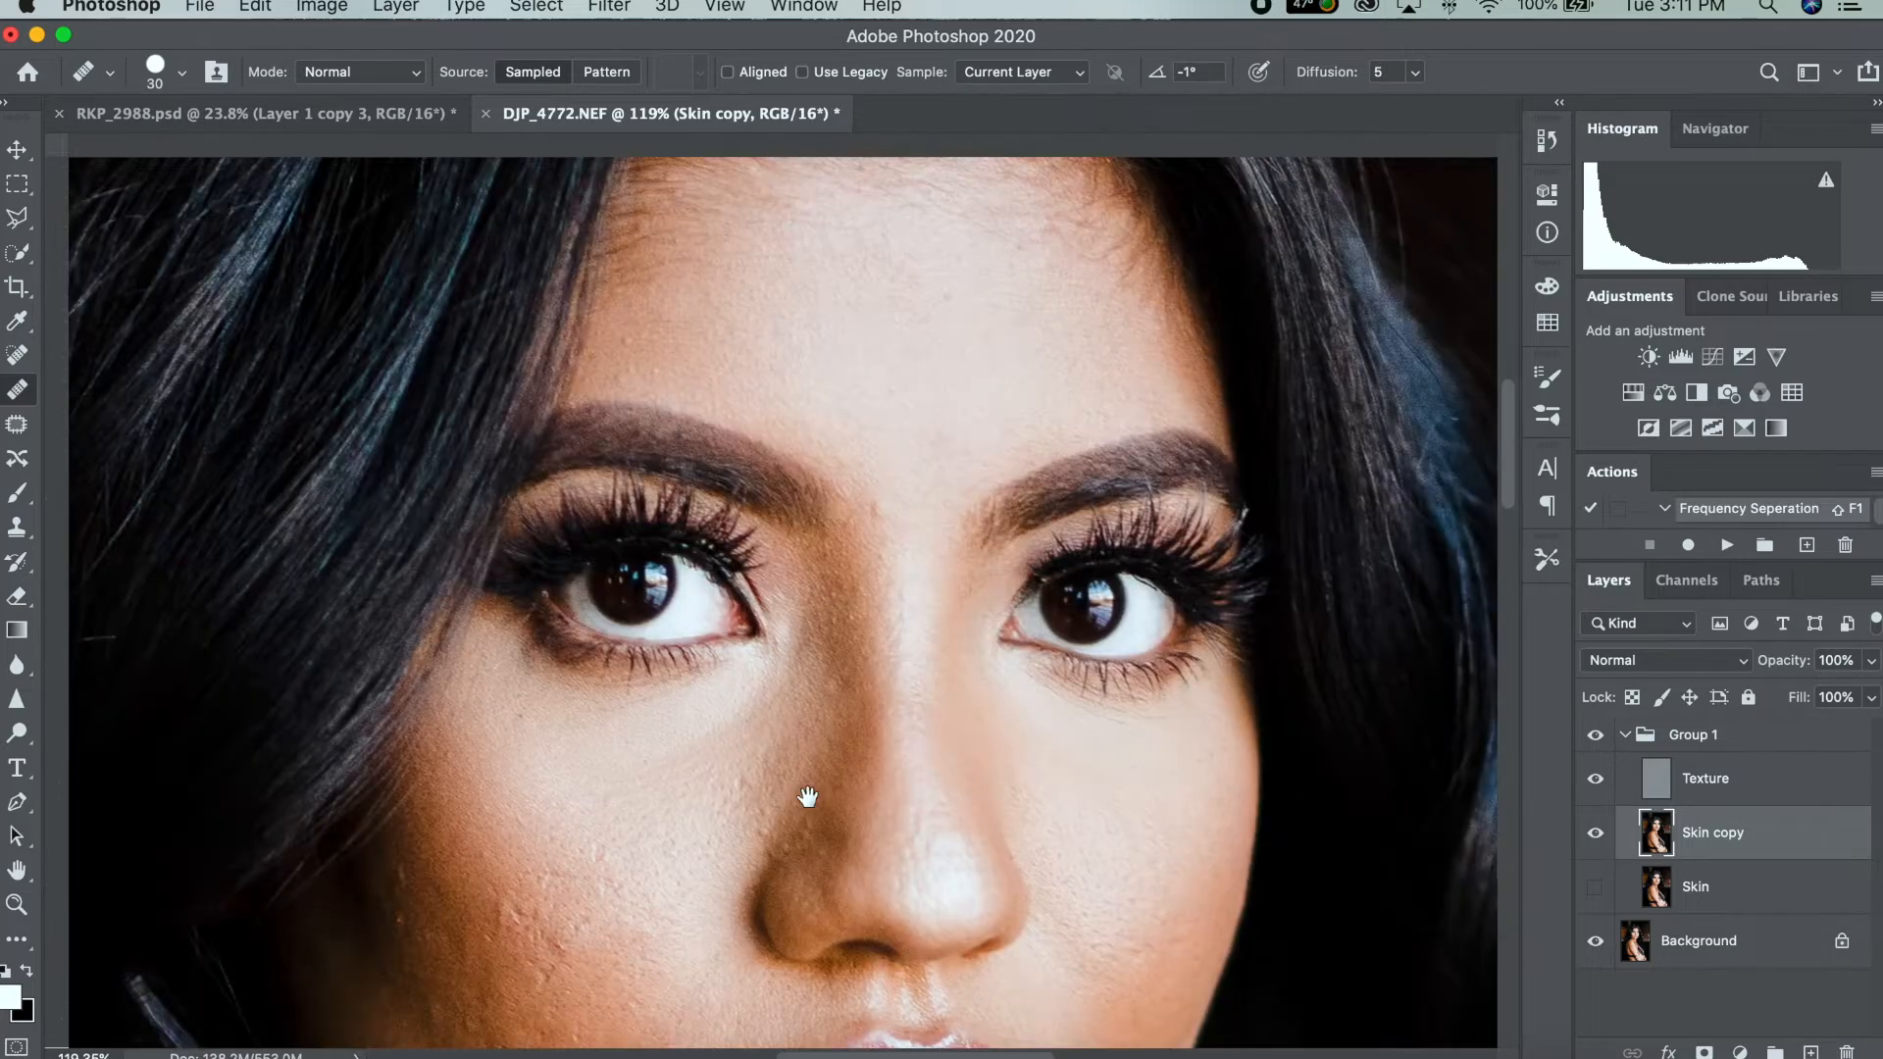
alt+click(866, 622)
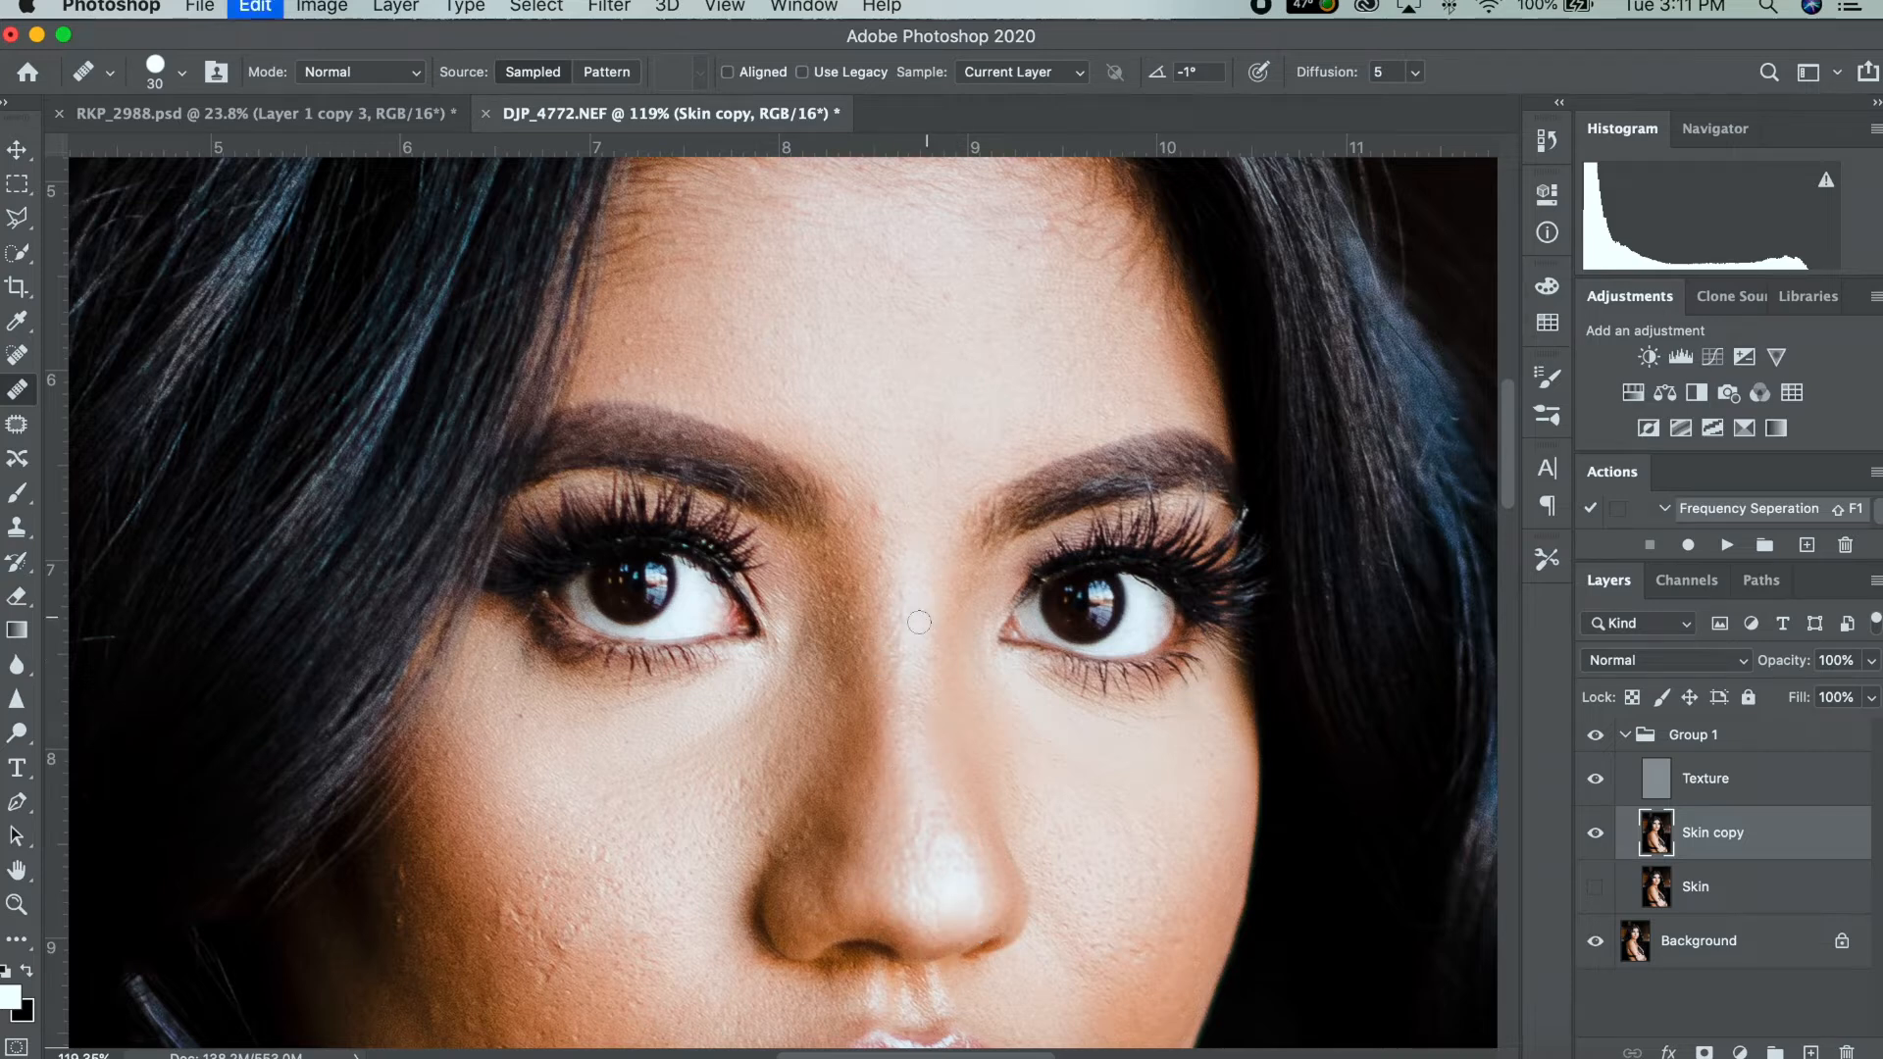
key(super+z)
click(902, 761)
Heal the uneven tones between the eyebrows and across the forehead, enlarging the brush to 35.
scroll(841, 451, up, 5)
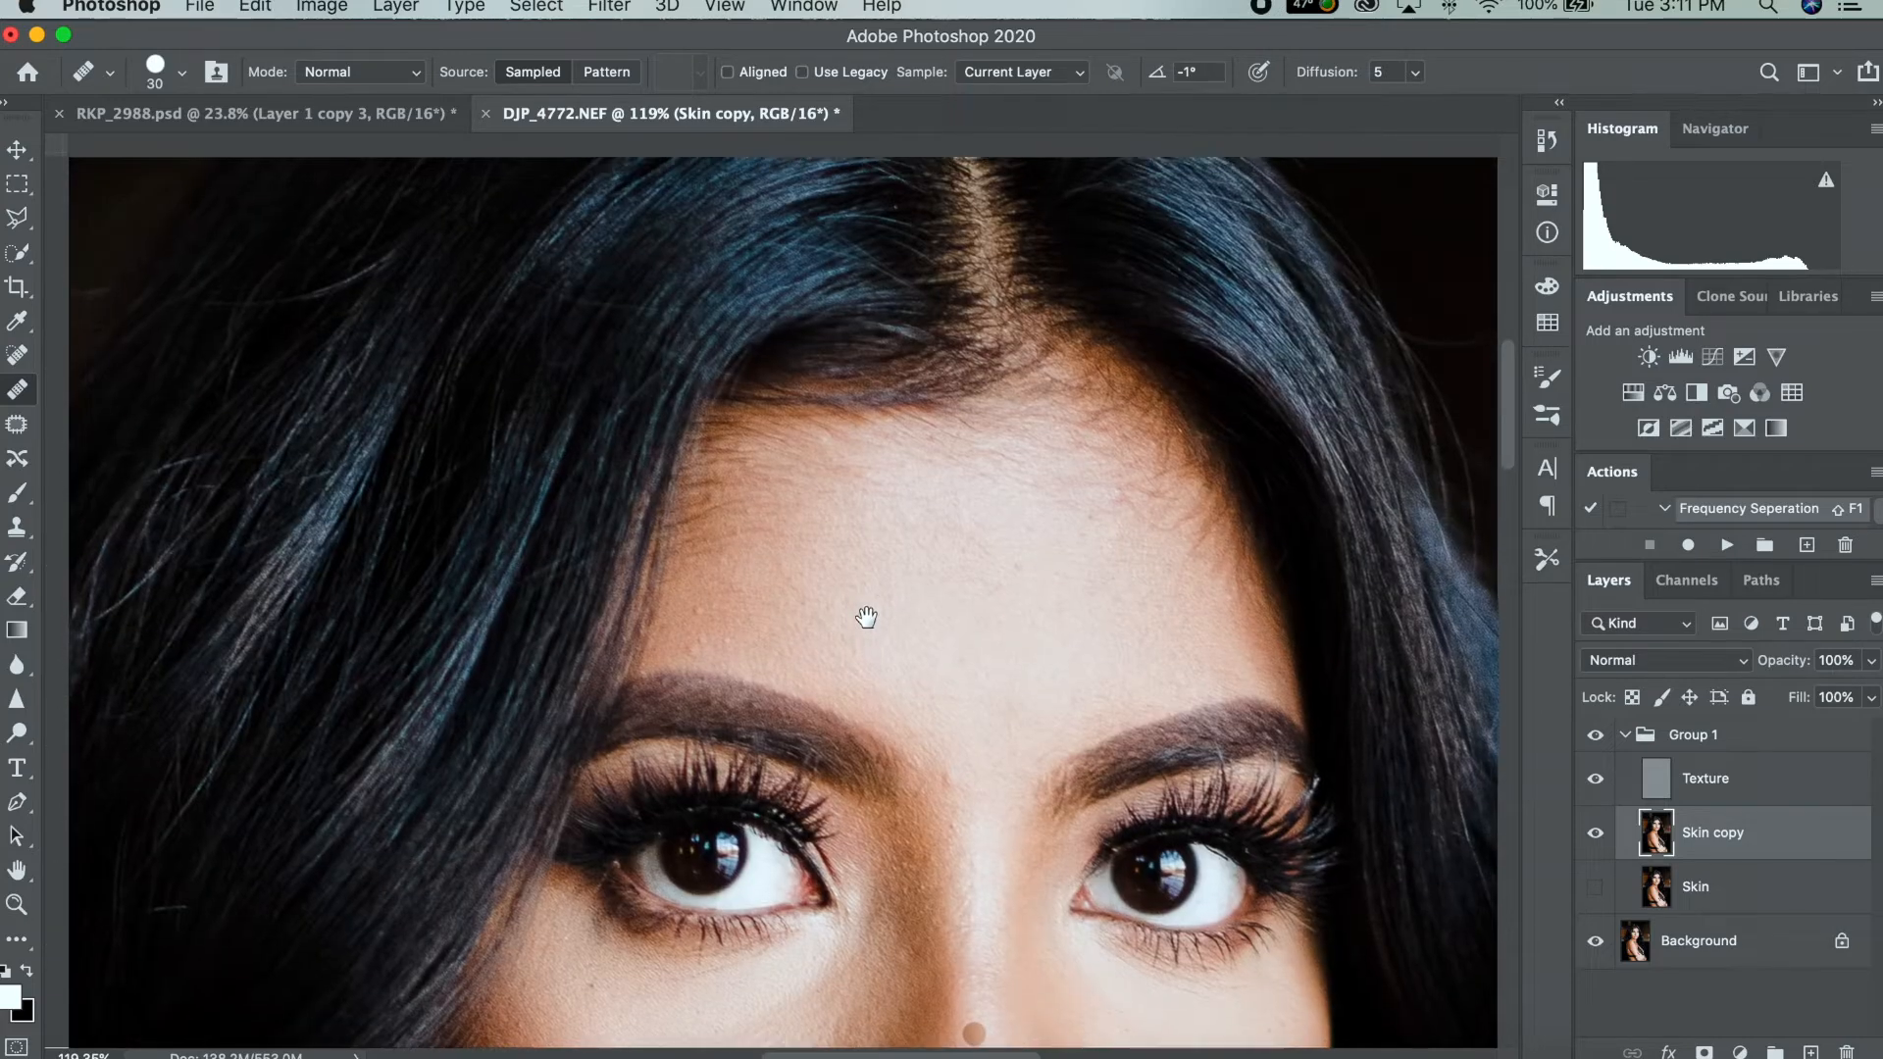
click(1027, 706)
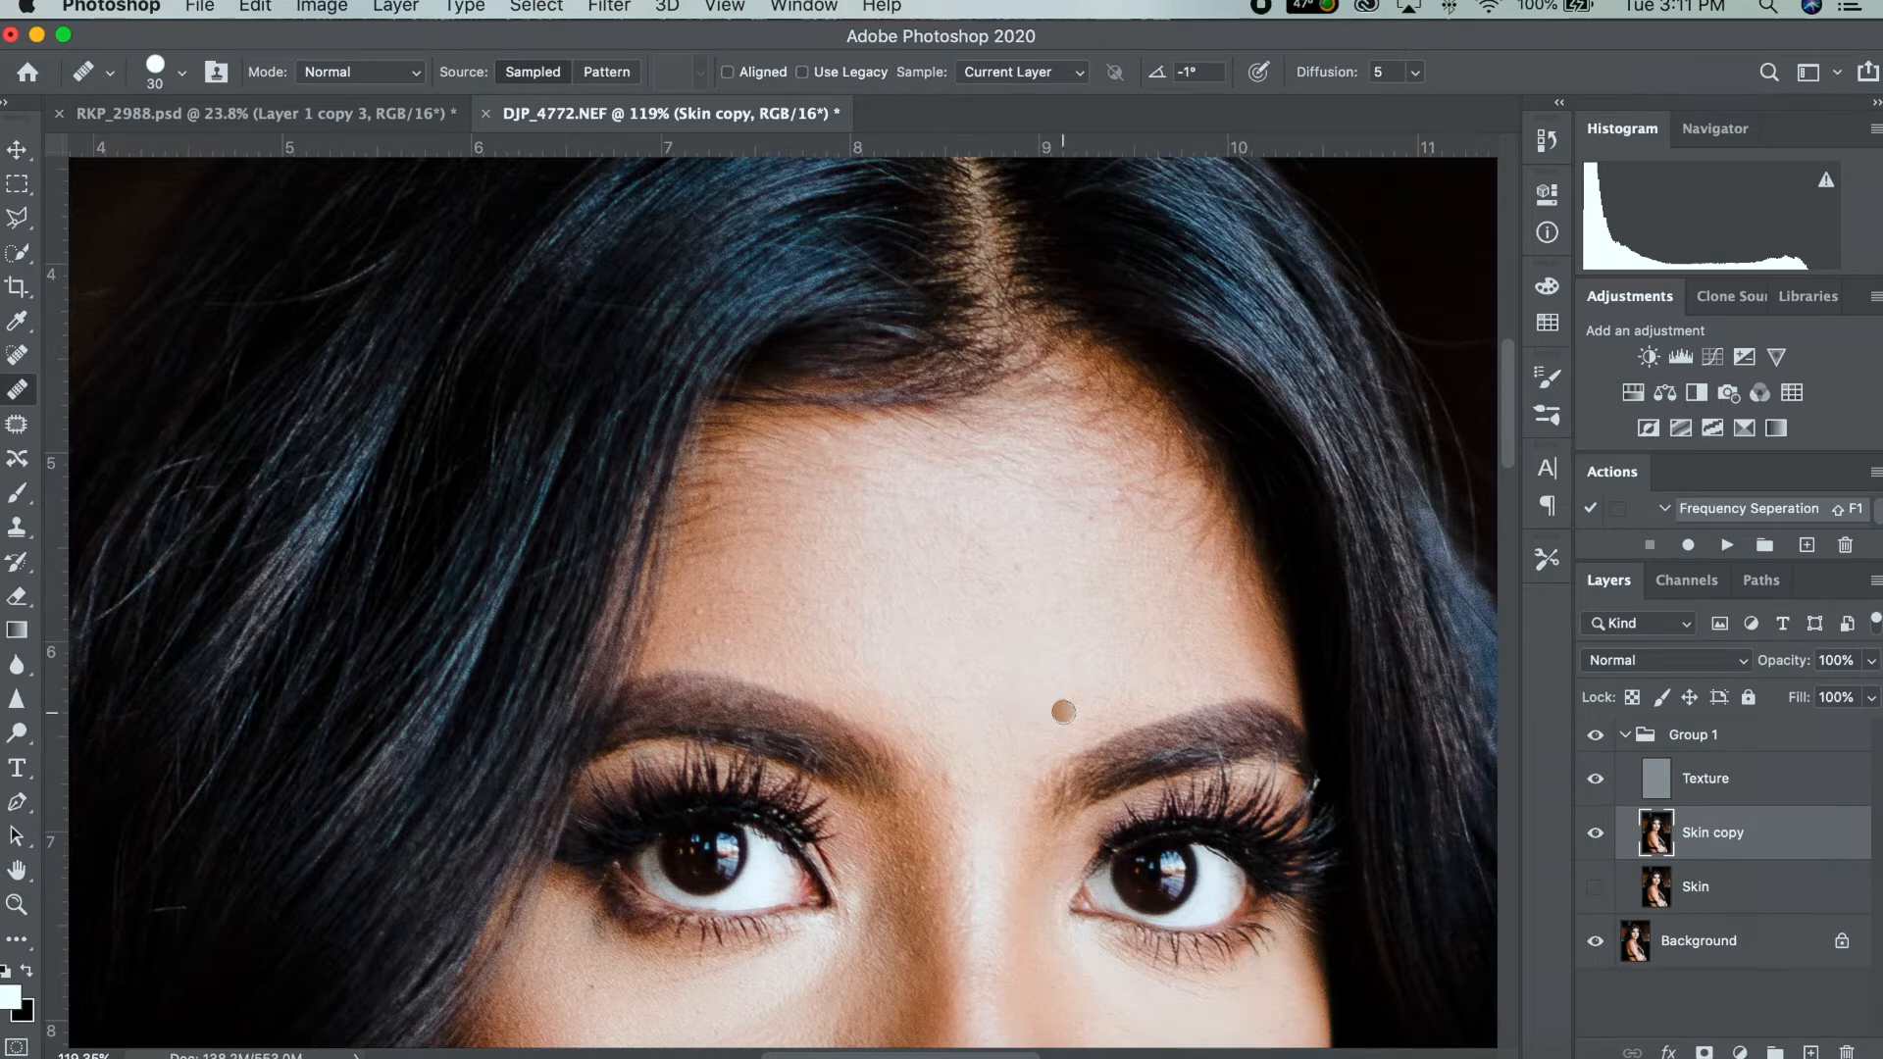
key(bracketright)
drag(1113, 508, 1051, 505)
Heal the remaining uneven tones on the forehead and near the mouth corner, hiding the Texture layer temporarily to reveal them.
click(1596, 781)
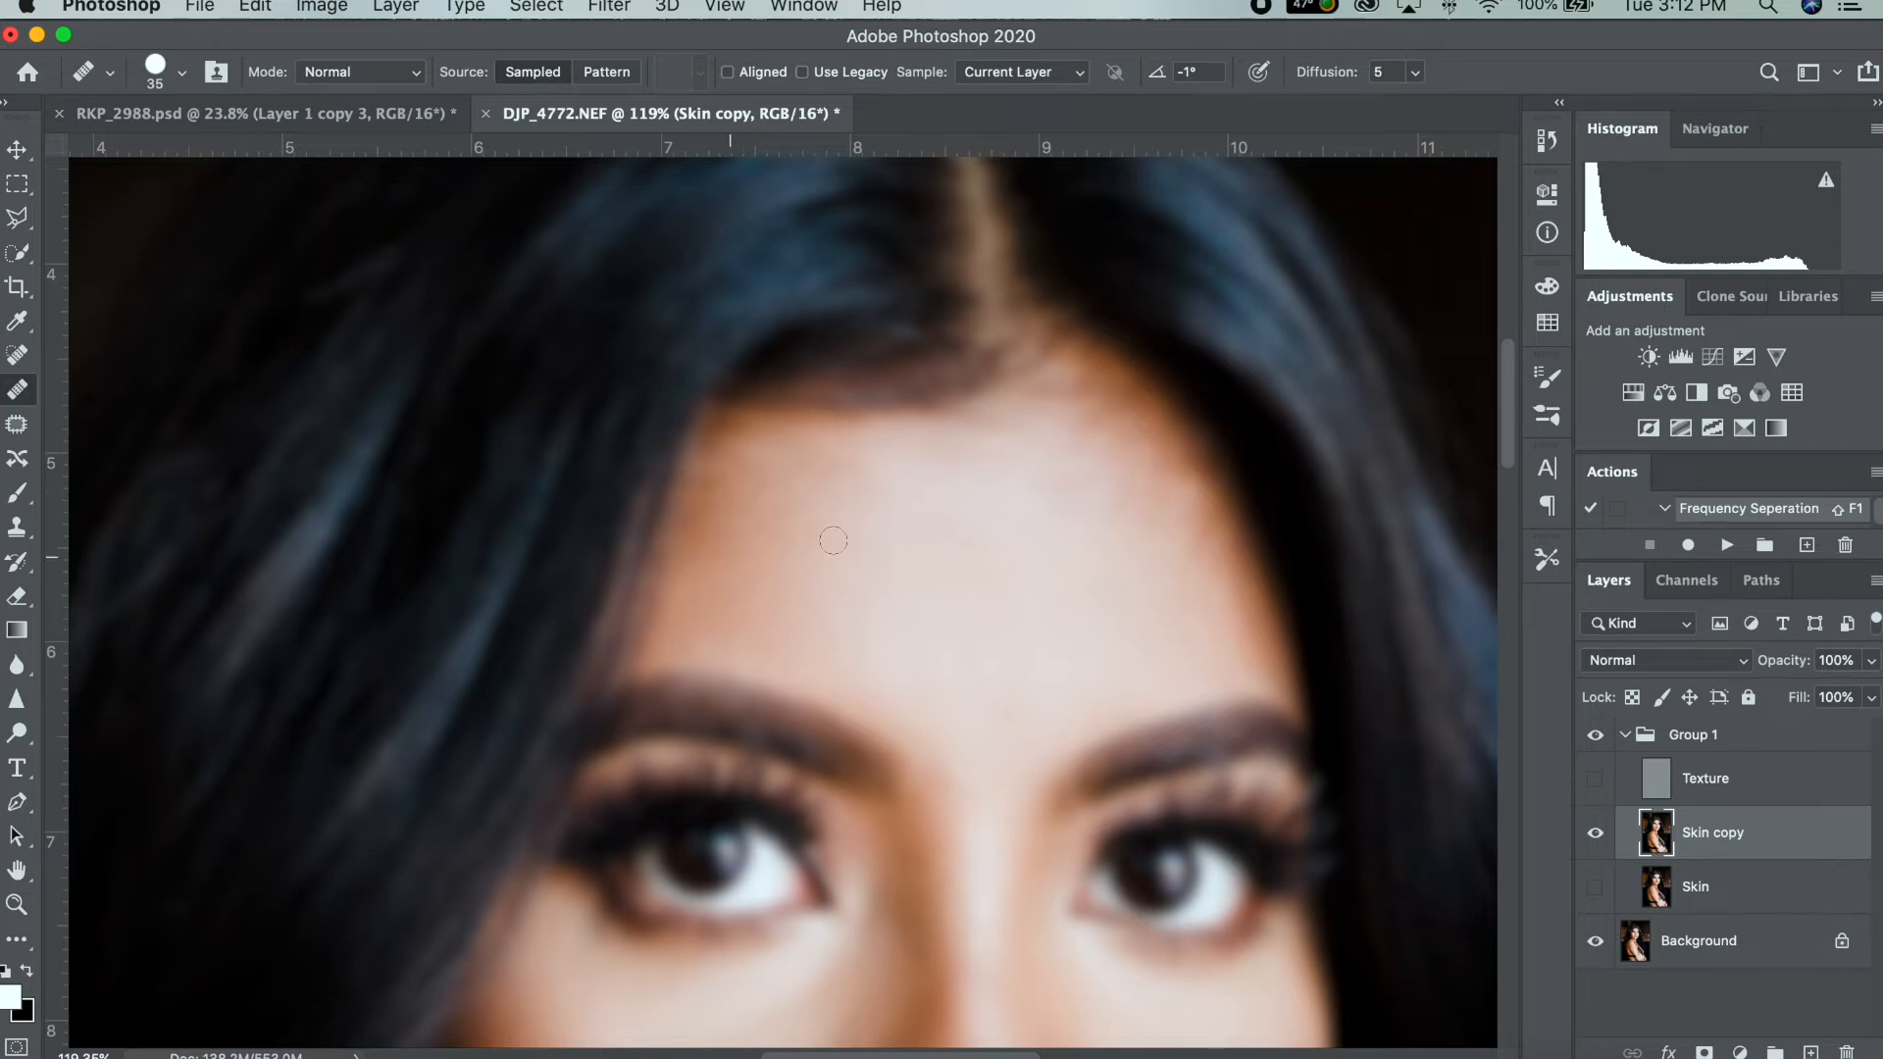
click(1136, 600)
drag(1009, 602, 1021, 314)
drag(865, 713, 888, 606)
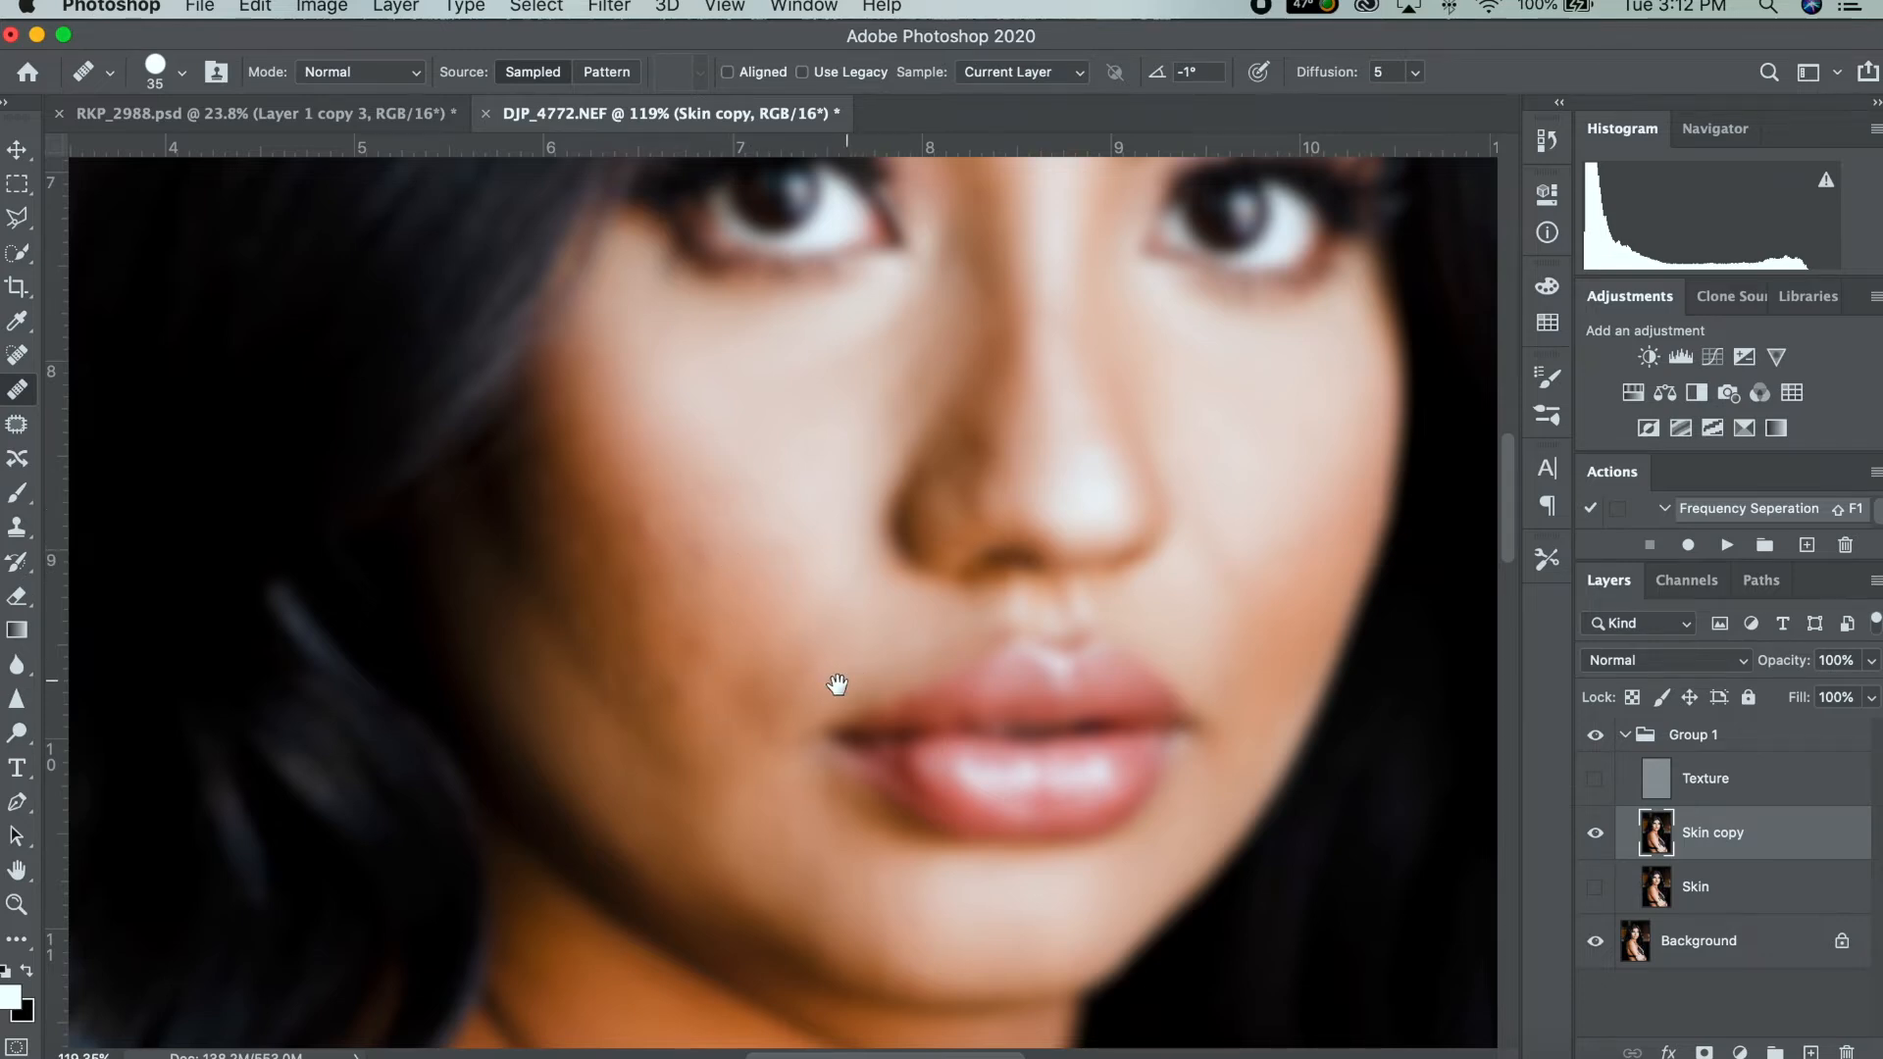
scroll(839, 686, down, 3)
scroll(839, 685, left, 2)
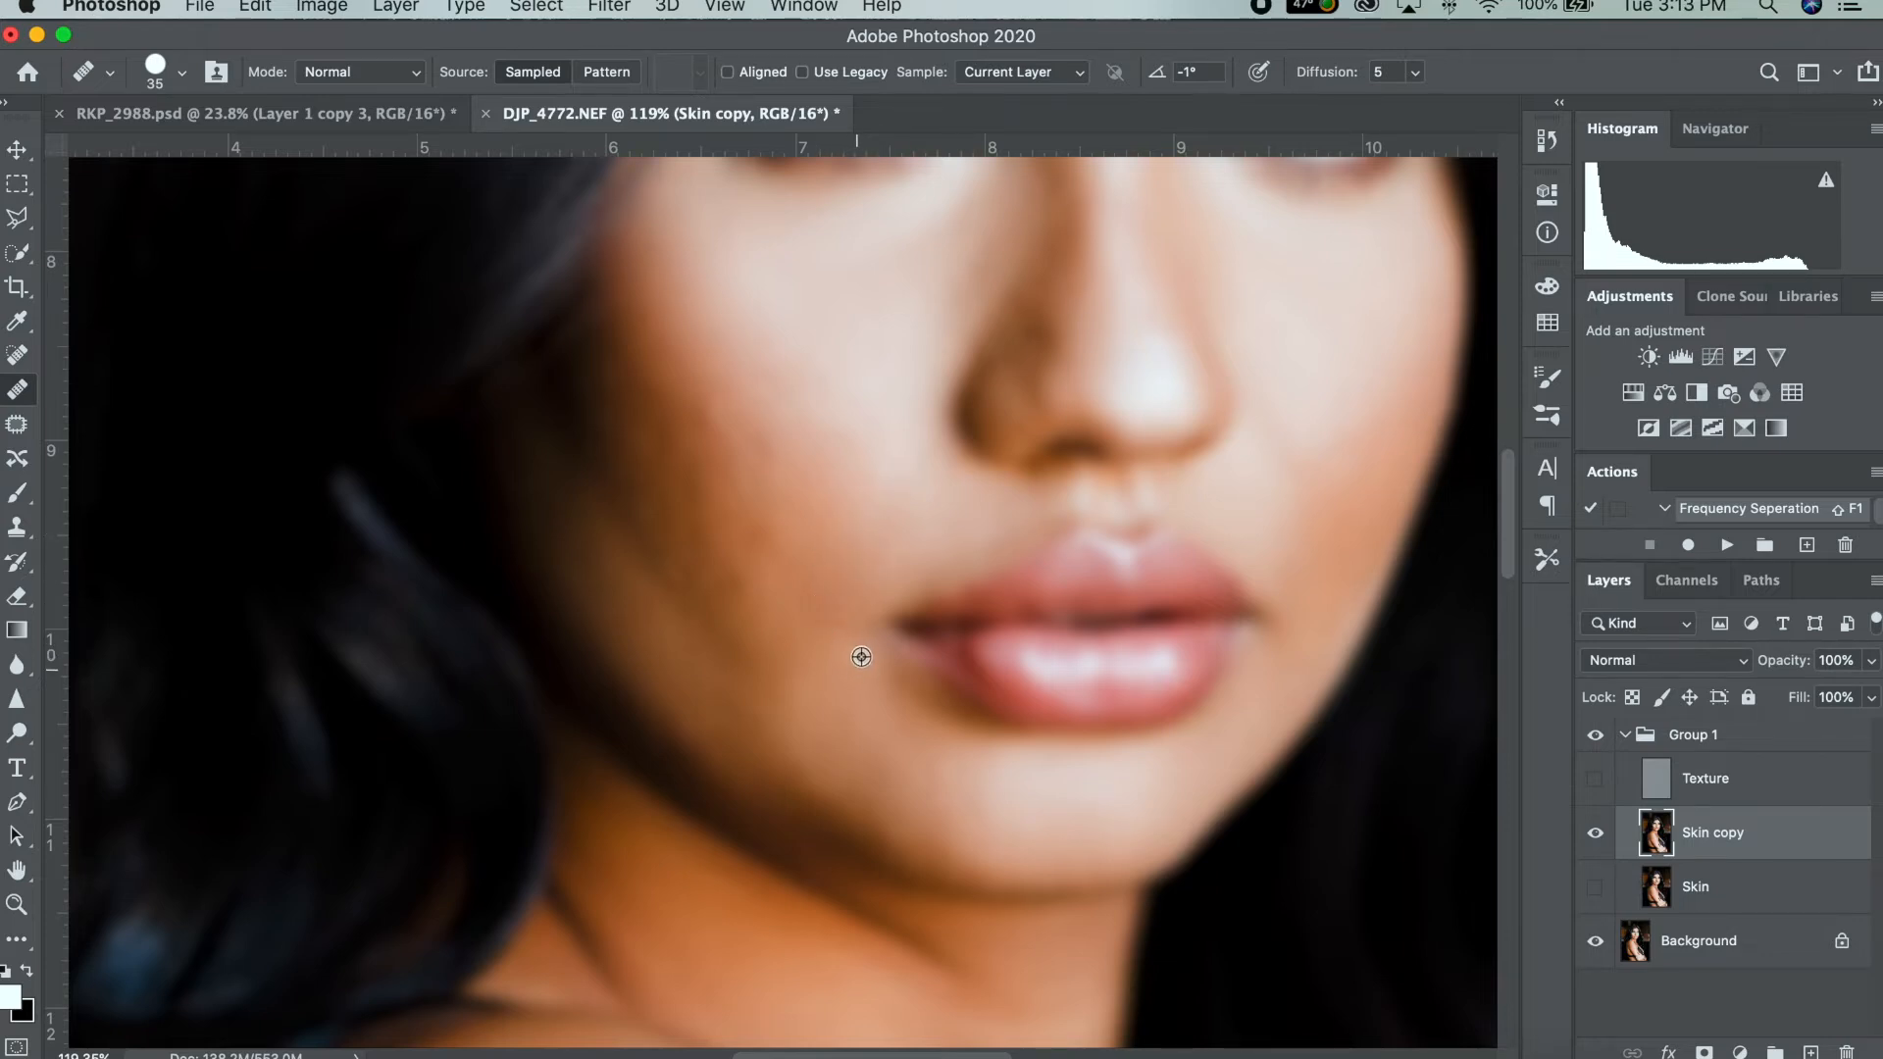
click(1595, 778)
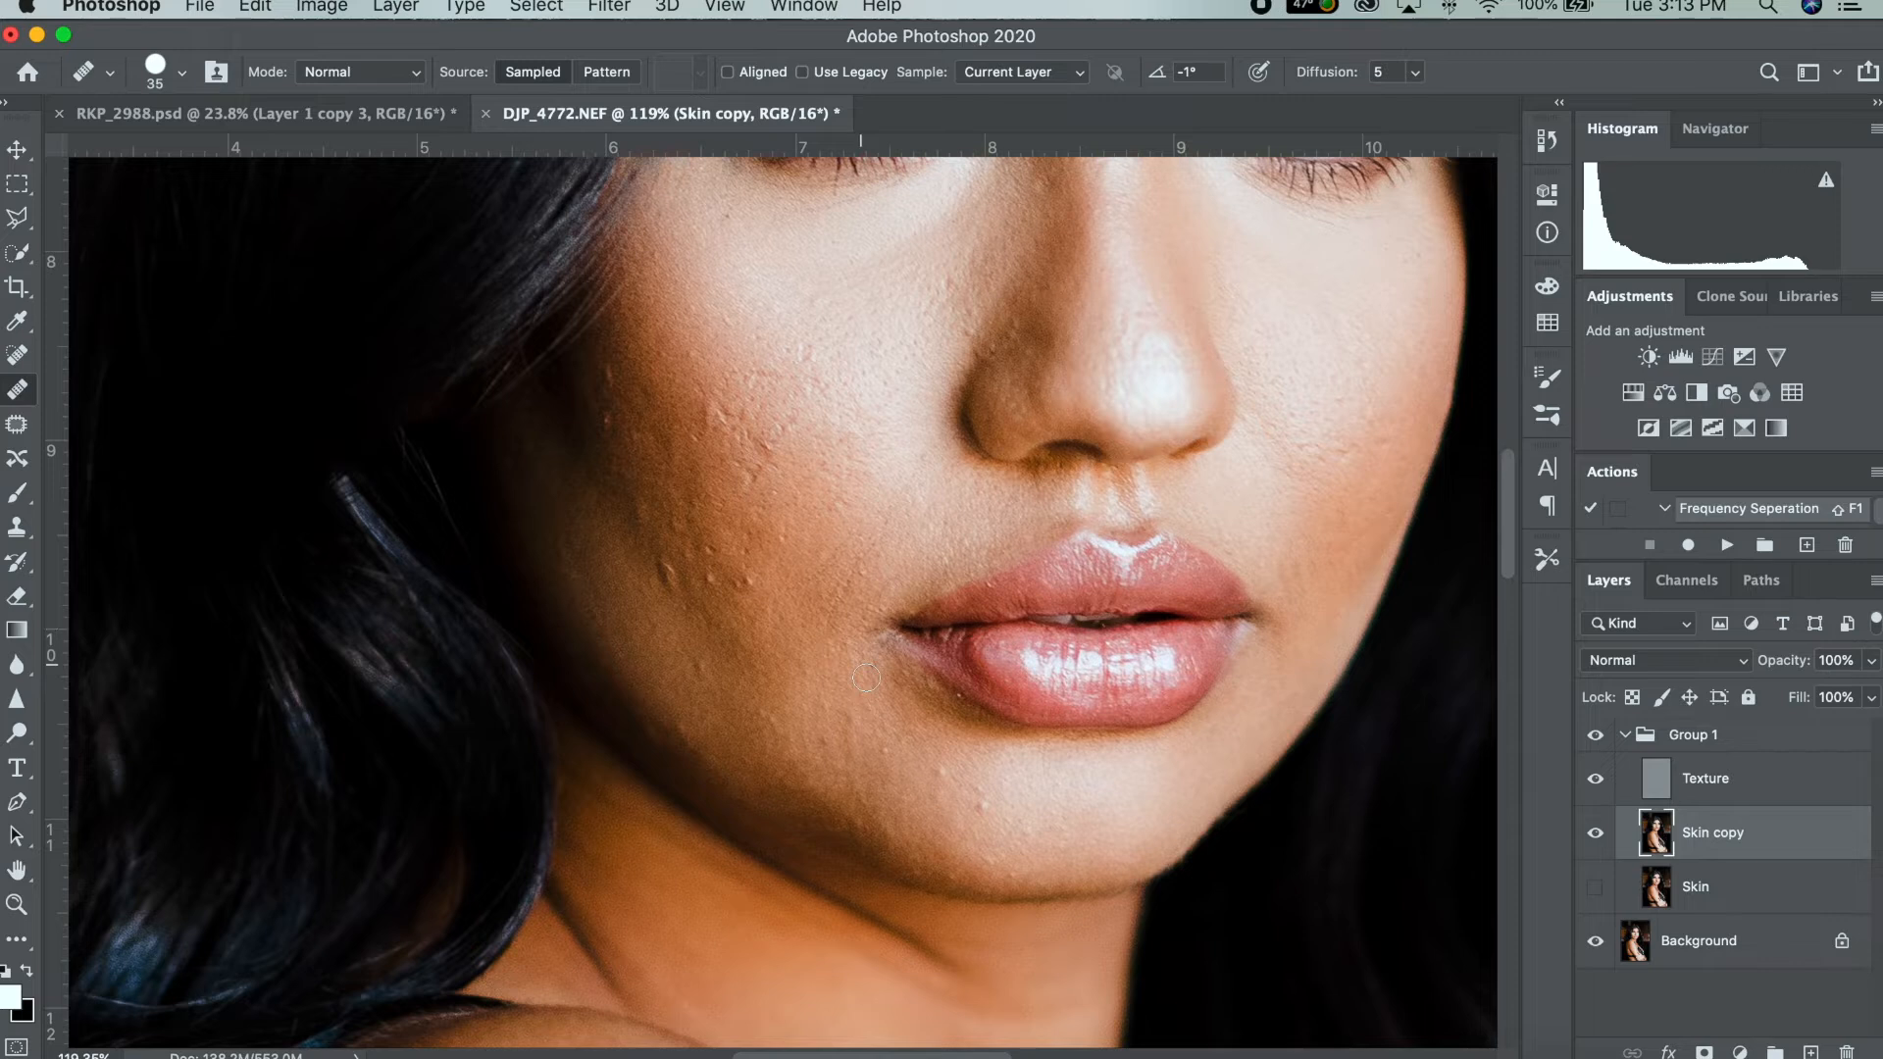
drag(874, 630, 882, 639)
Toggle the visibility of Group 1 to compare the face before and after the tone healing.
click(1596, 737)
click(1596, 738)
click(1596, 738)
click(1596, 737)
click(1596, 737)
click(1596, 738)
Heal the uneven tone on the lower cheek near the jaw and compare it by toggling Group 1's visibility.
click(719, 696)
alt+click(671, 668)
click(1598, 737)
click(1598, 736)
click(1598, 736)
click(1598, 736)
Inspect the shoulder, arm and hand for uneven tones and sample skin on the neck for healing.
drag(886, 806, 1164, 202)
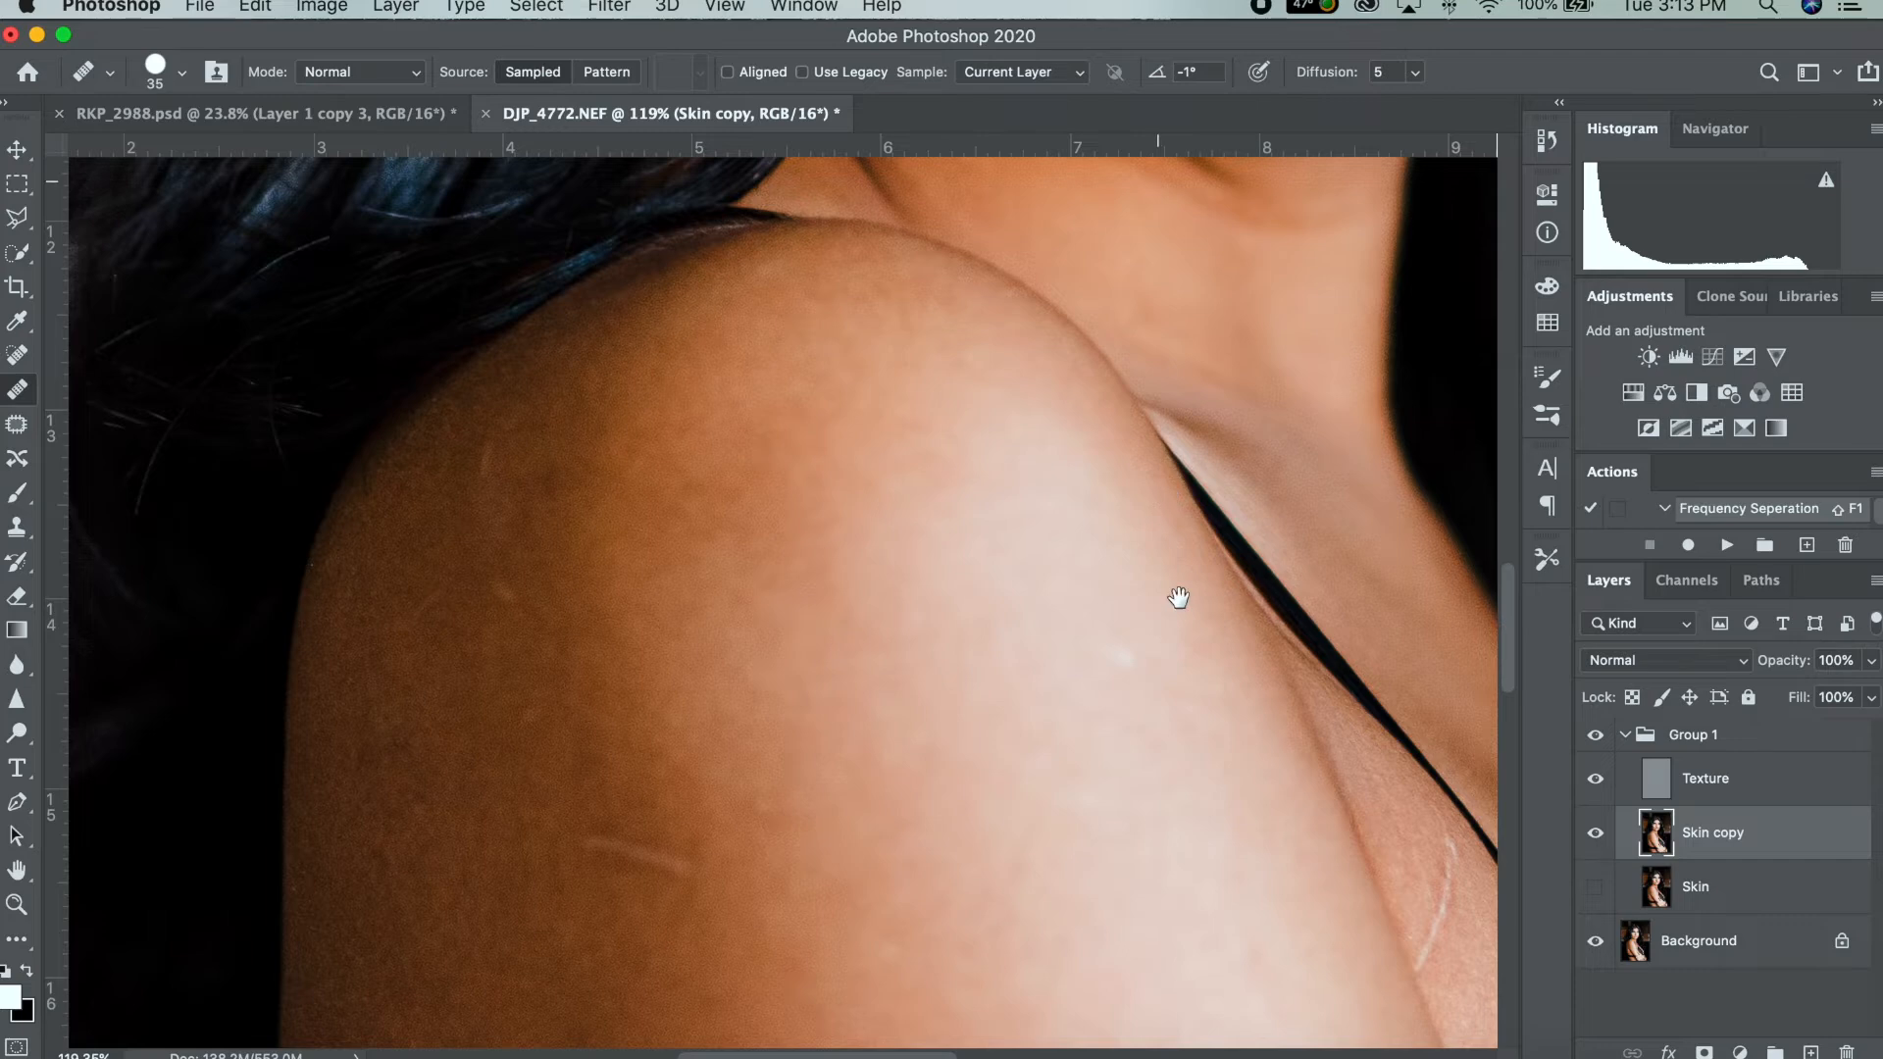
drag(1105, 715, 800, 19)
drag(570, 777, 416, 159)
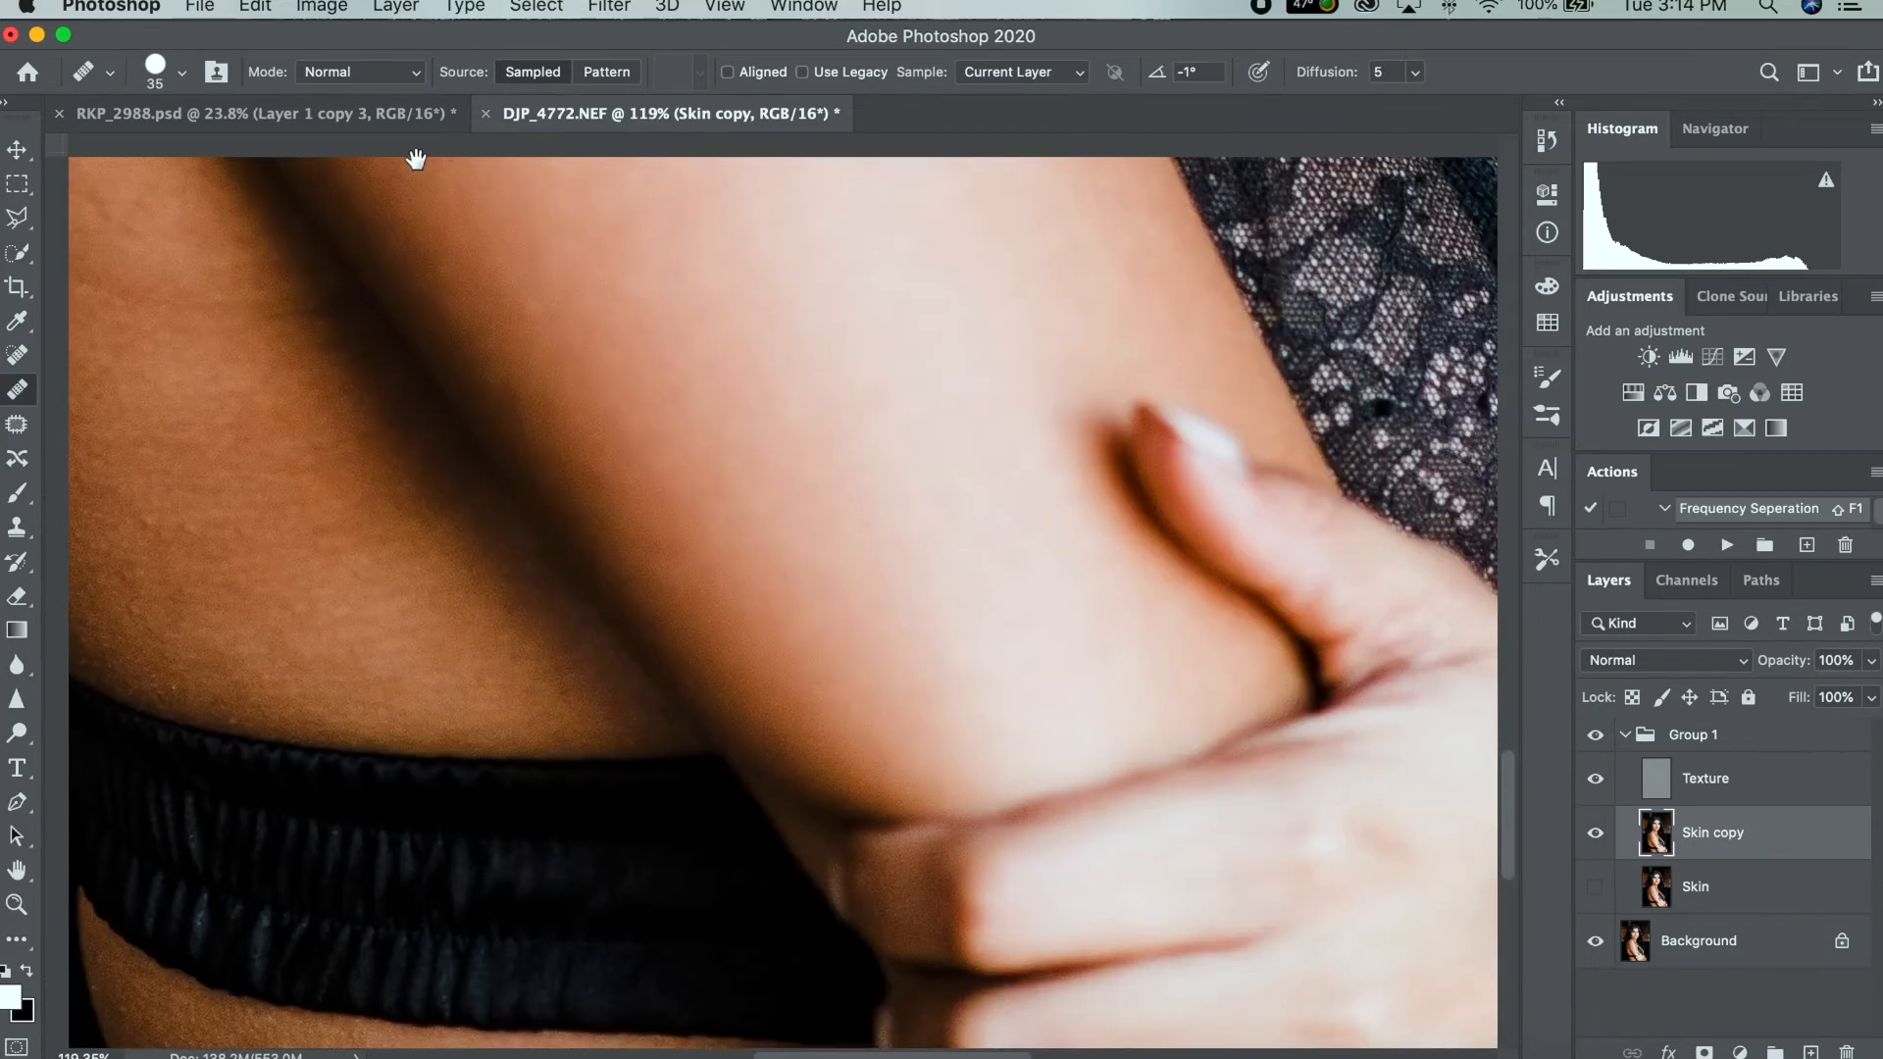
drag(774, 761, 871, 1011)
drag(551, 546, 586, 630)
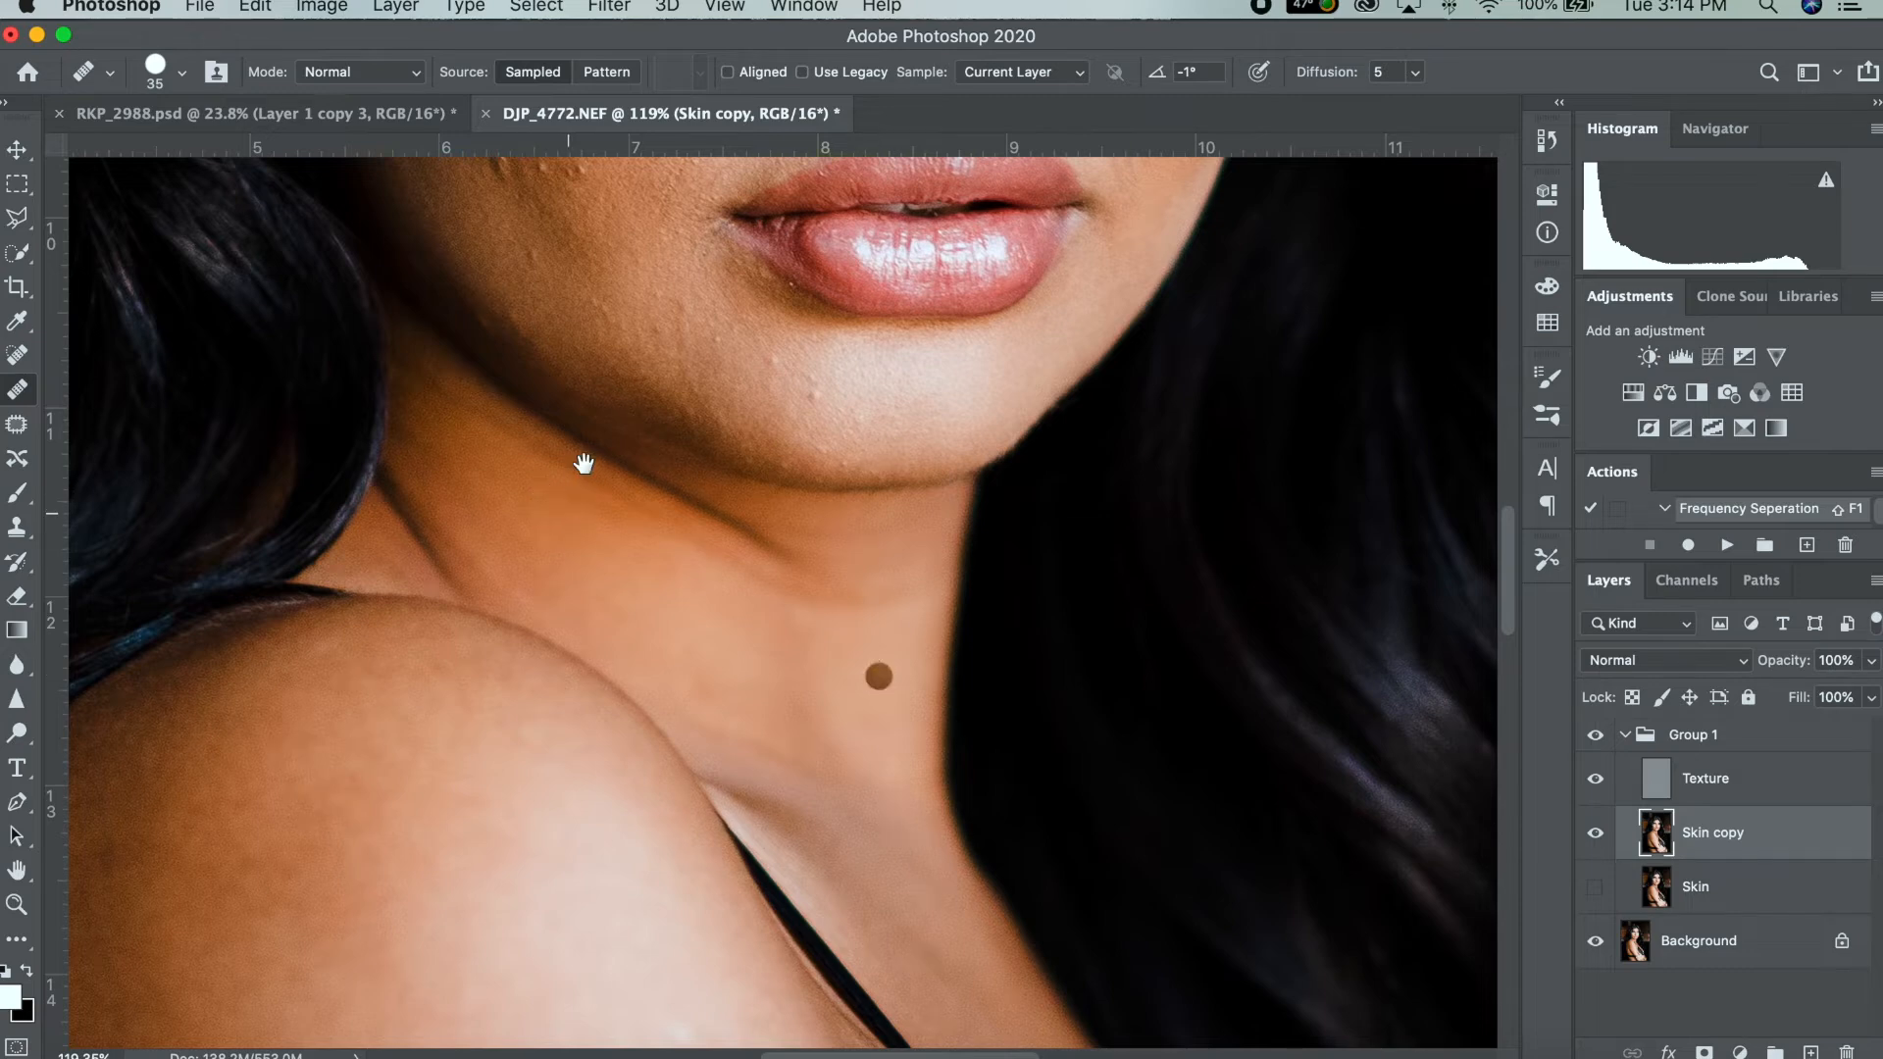
drag(580, 454, 572, 693)
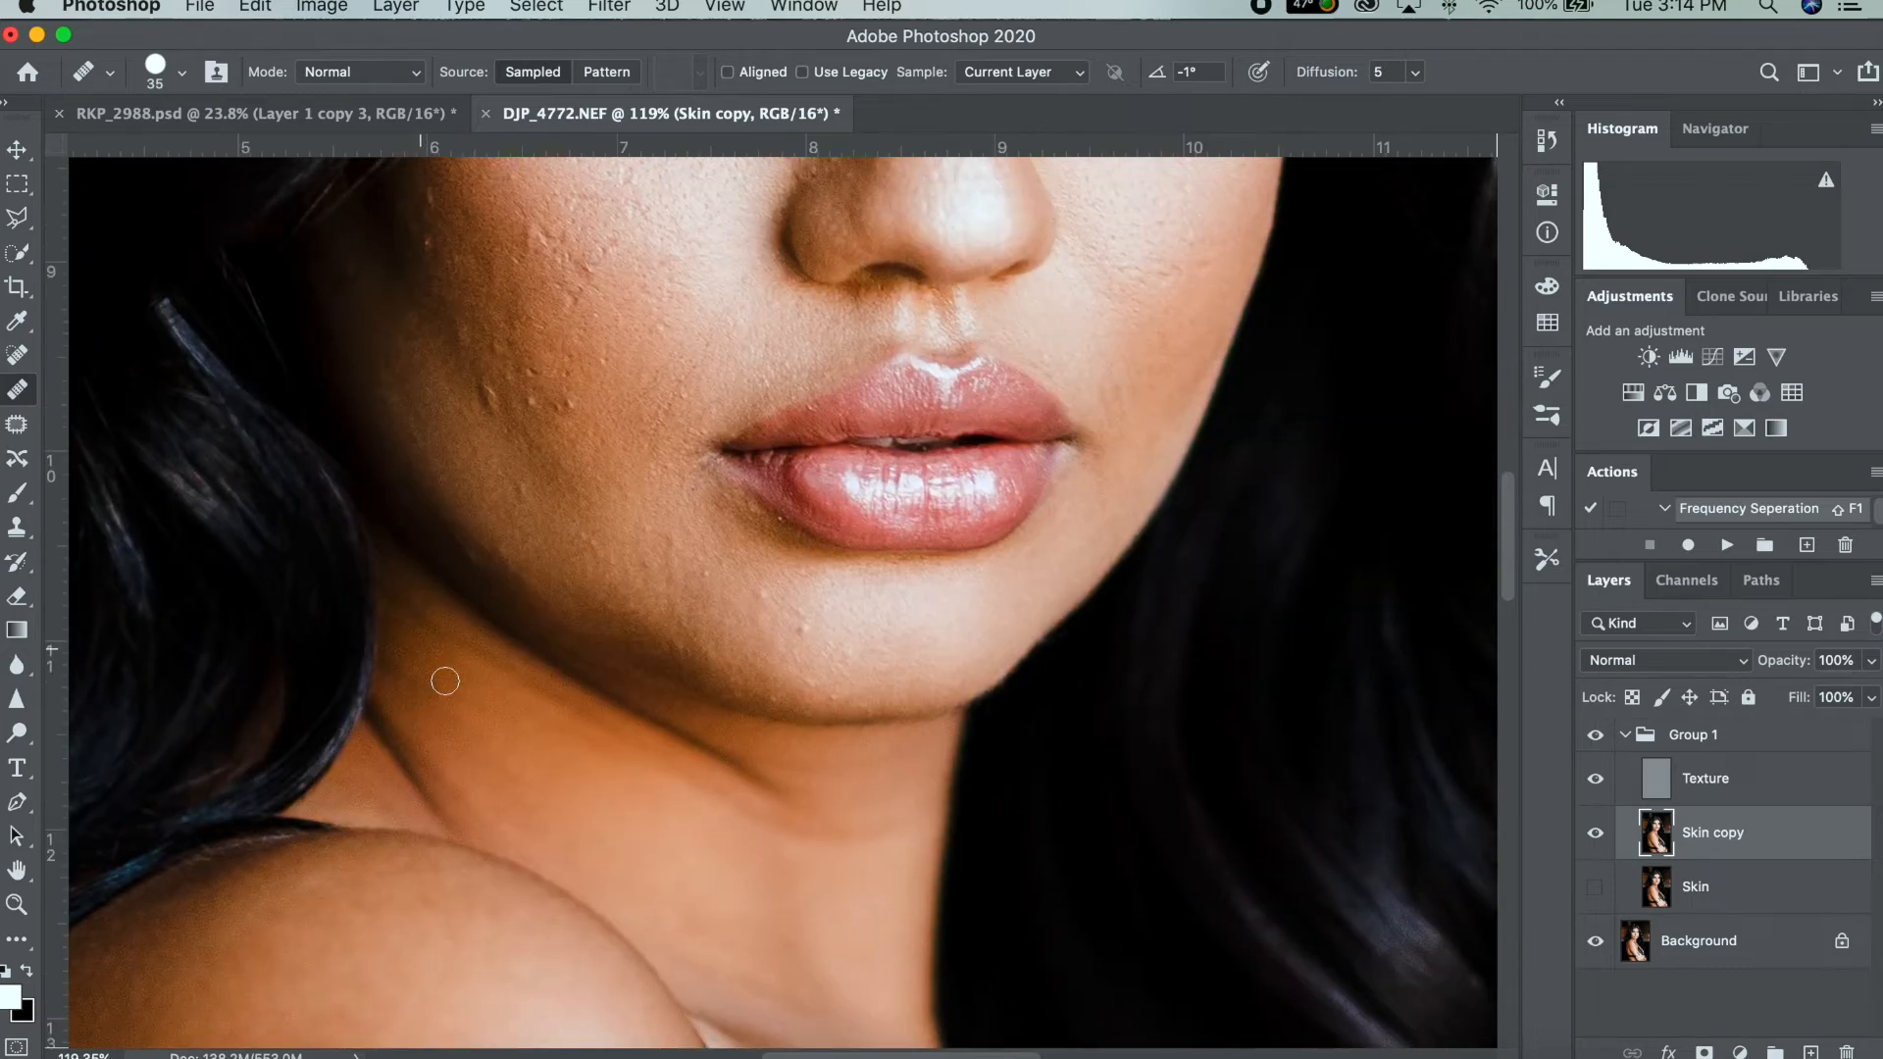
alt+click(894, 805)
Compare the whole face and neck before and after retouching by toggling the visibility of Group 1.
key(super+minus)
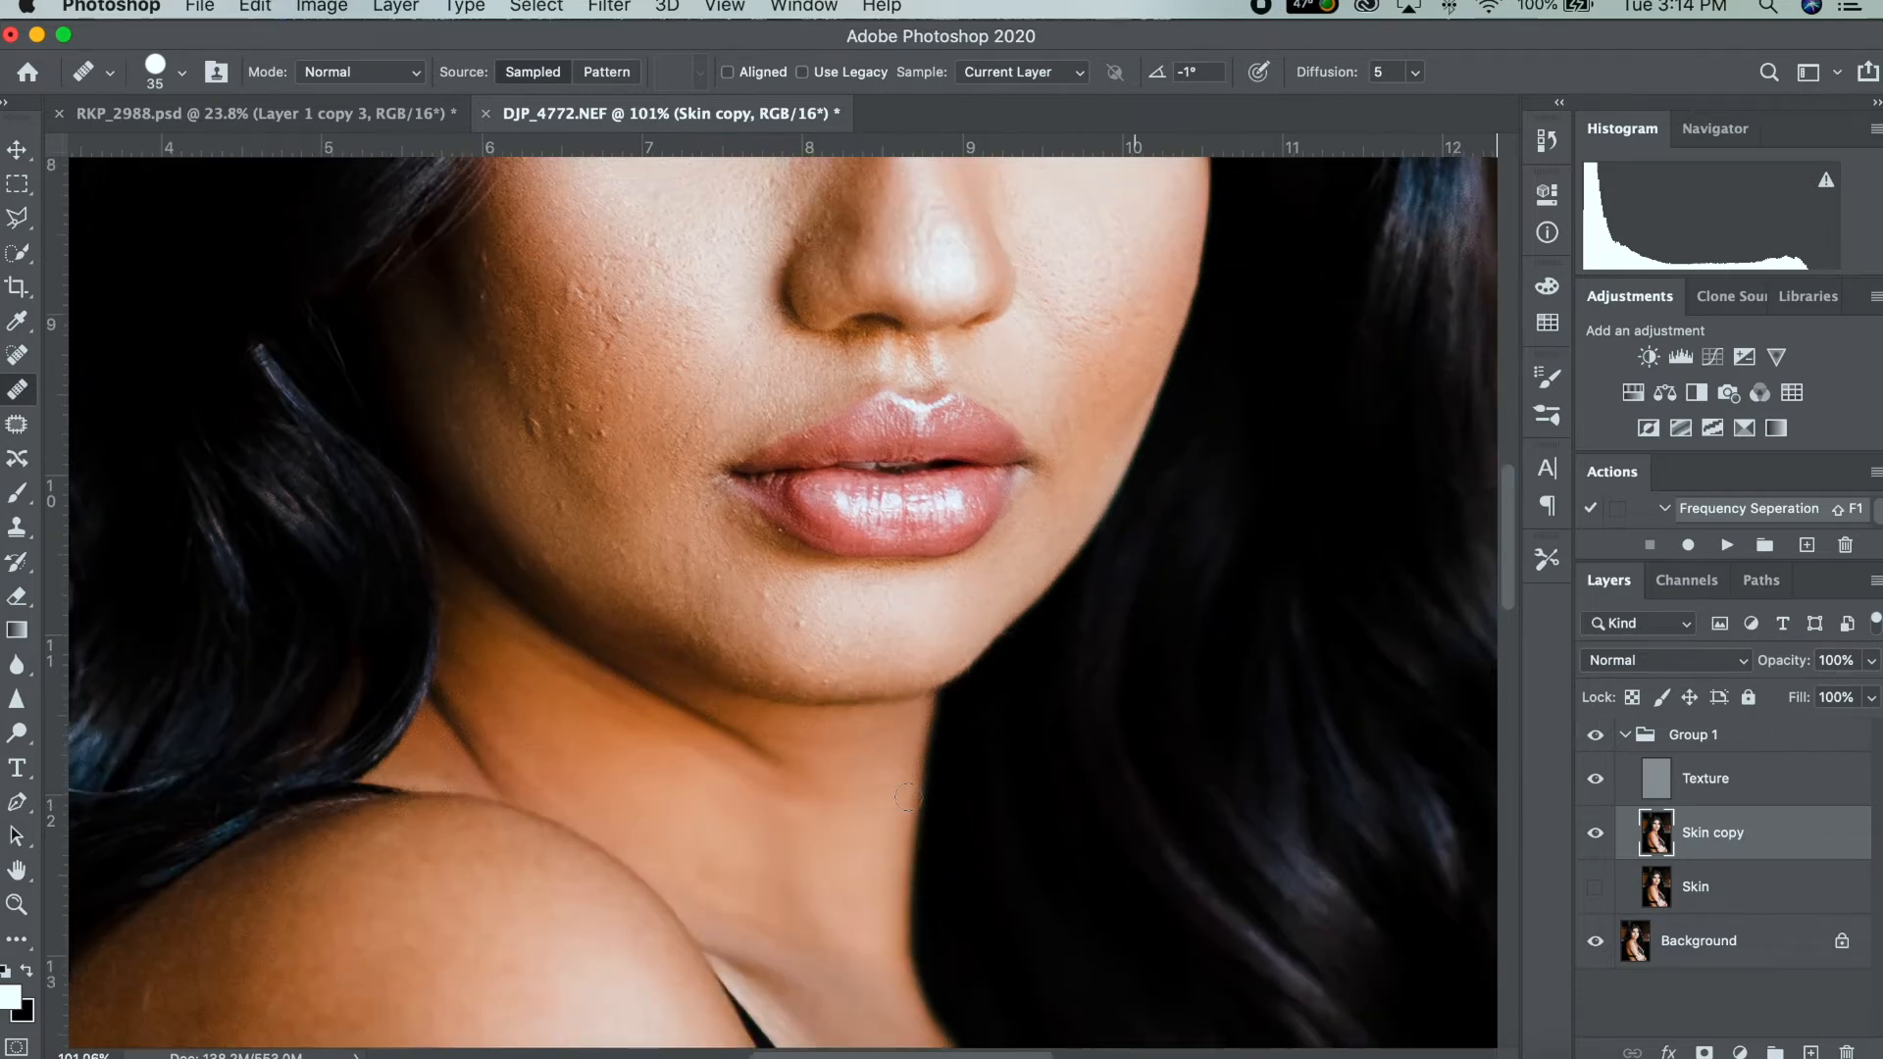
scroll(908, 797, down, 3)
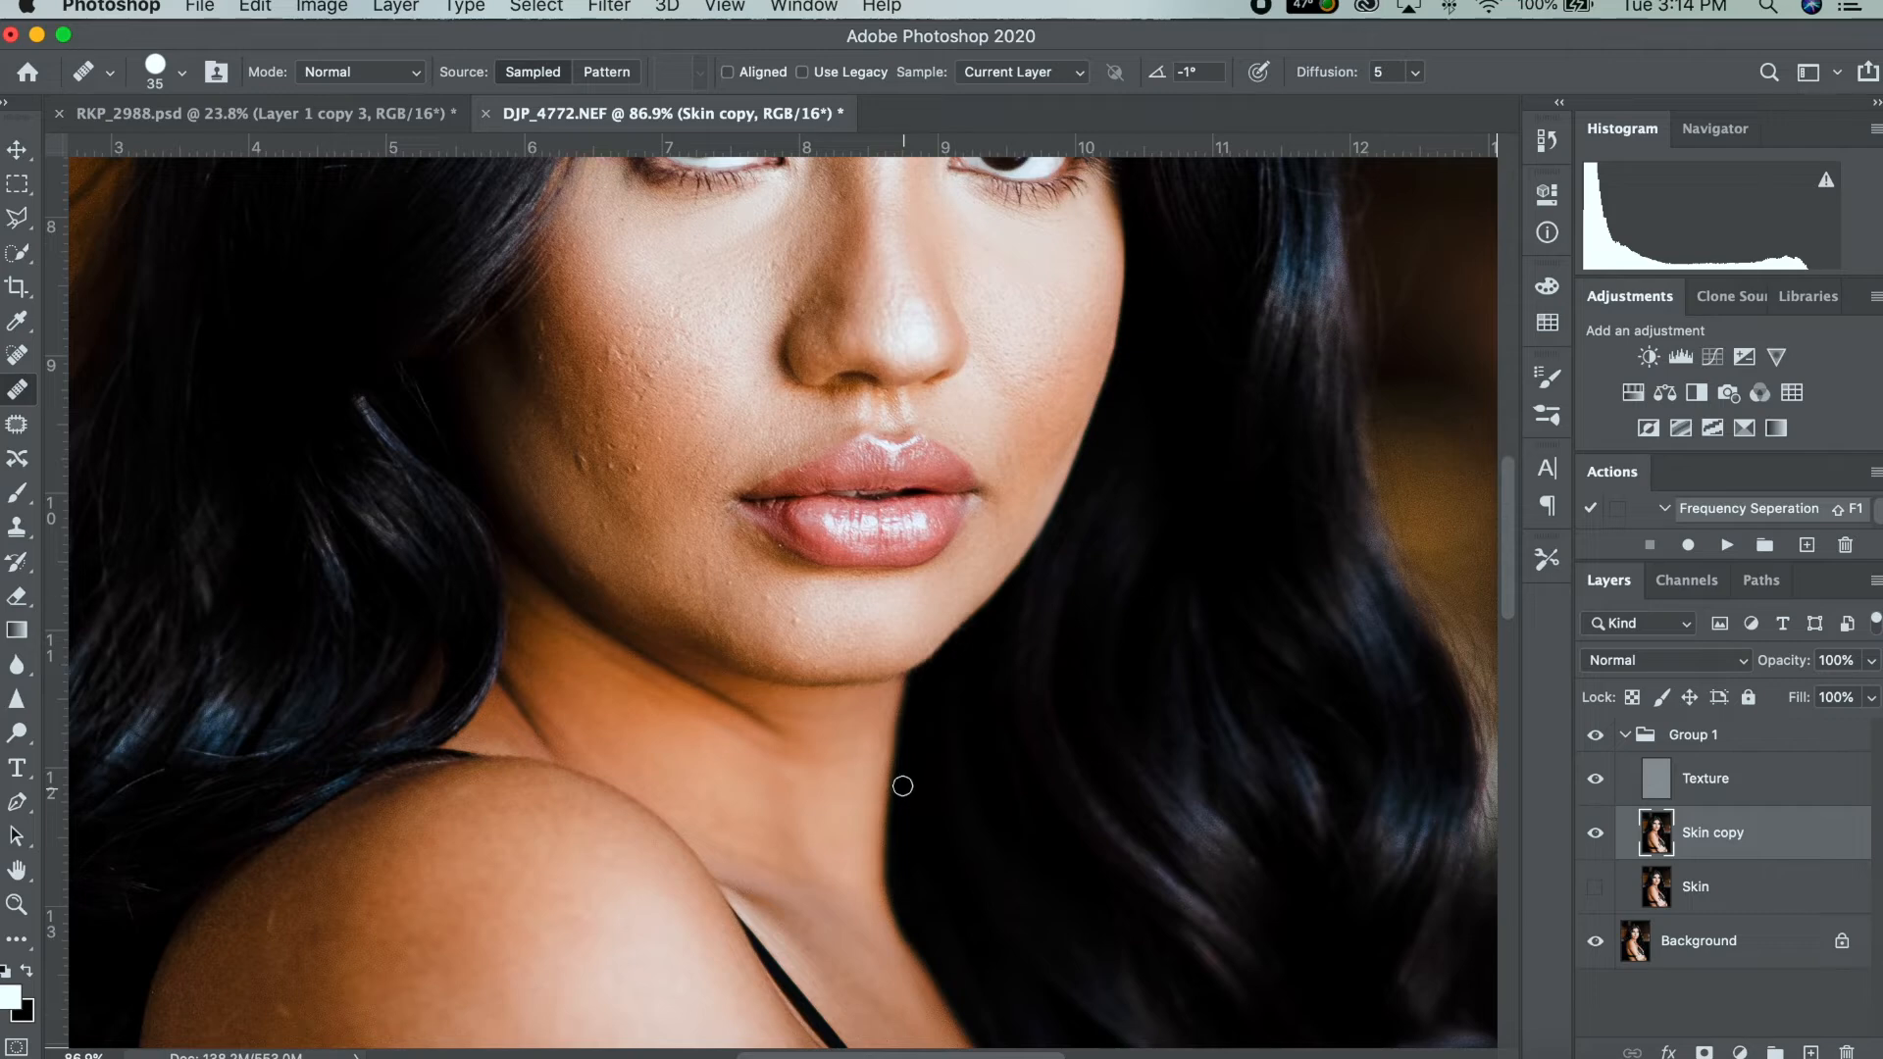
scroll(900, 783, down, 2)
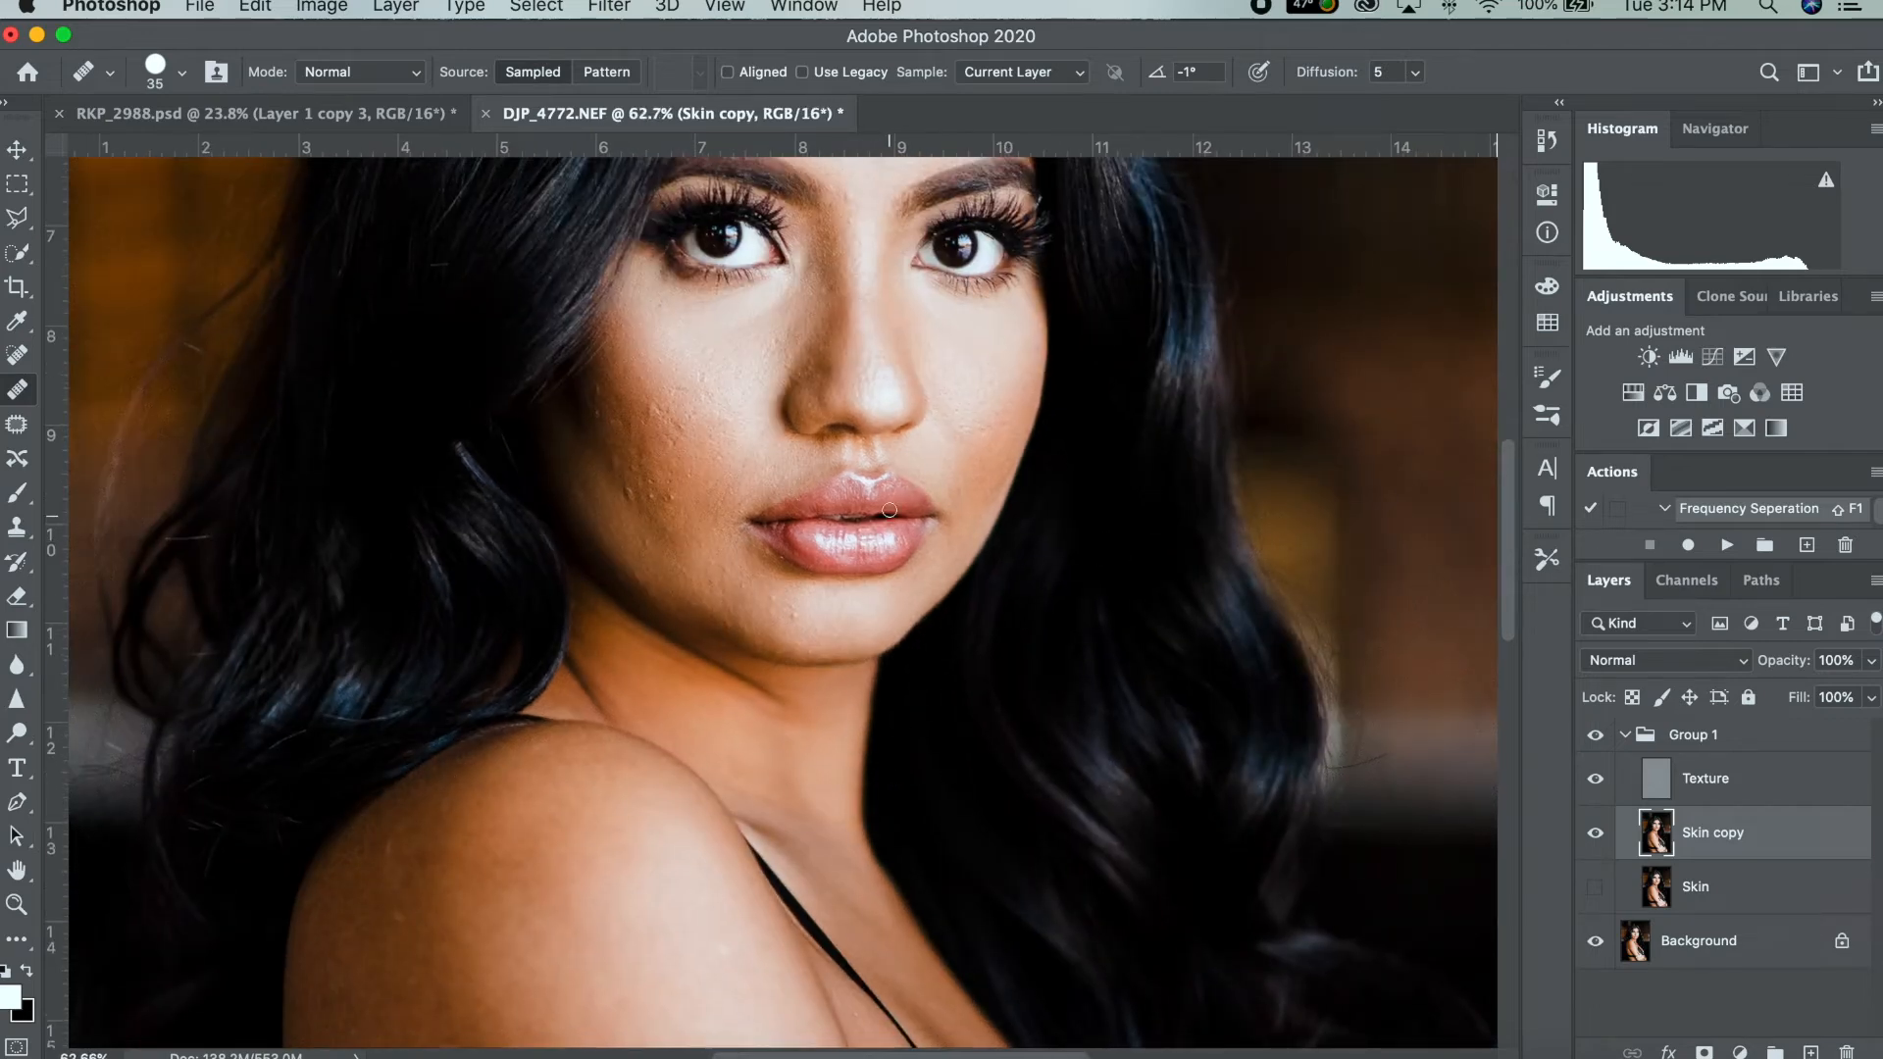
scroll(889, 514, up, 3)
click(1596, 734)
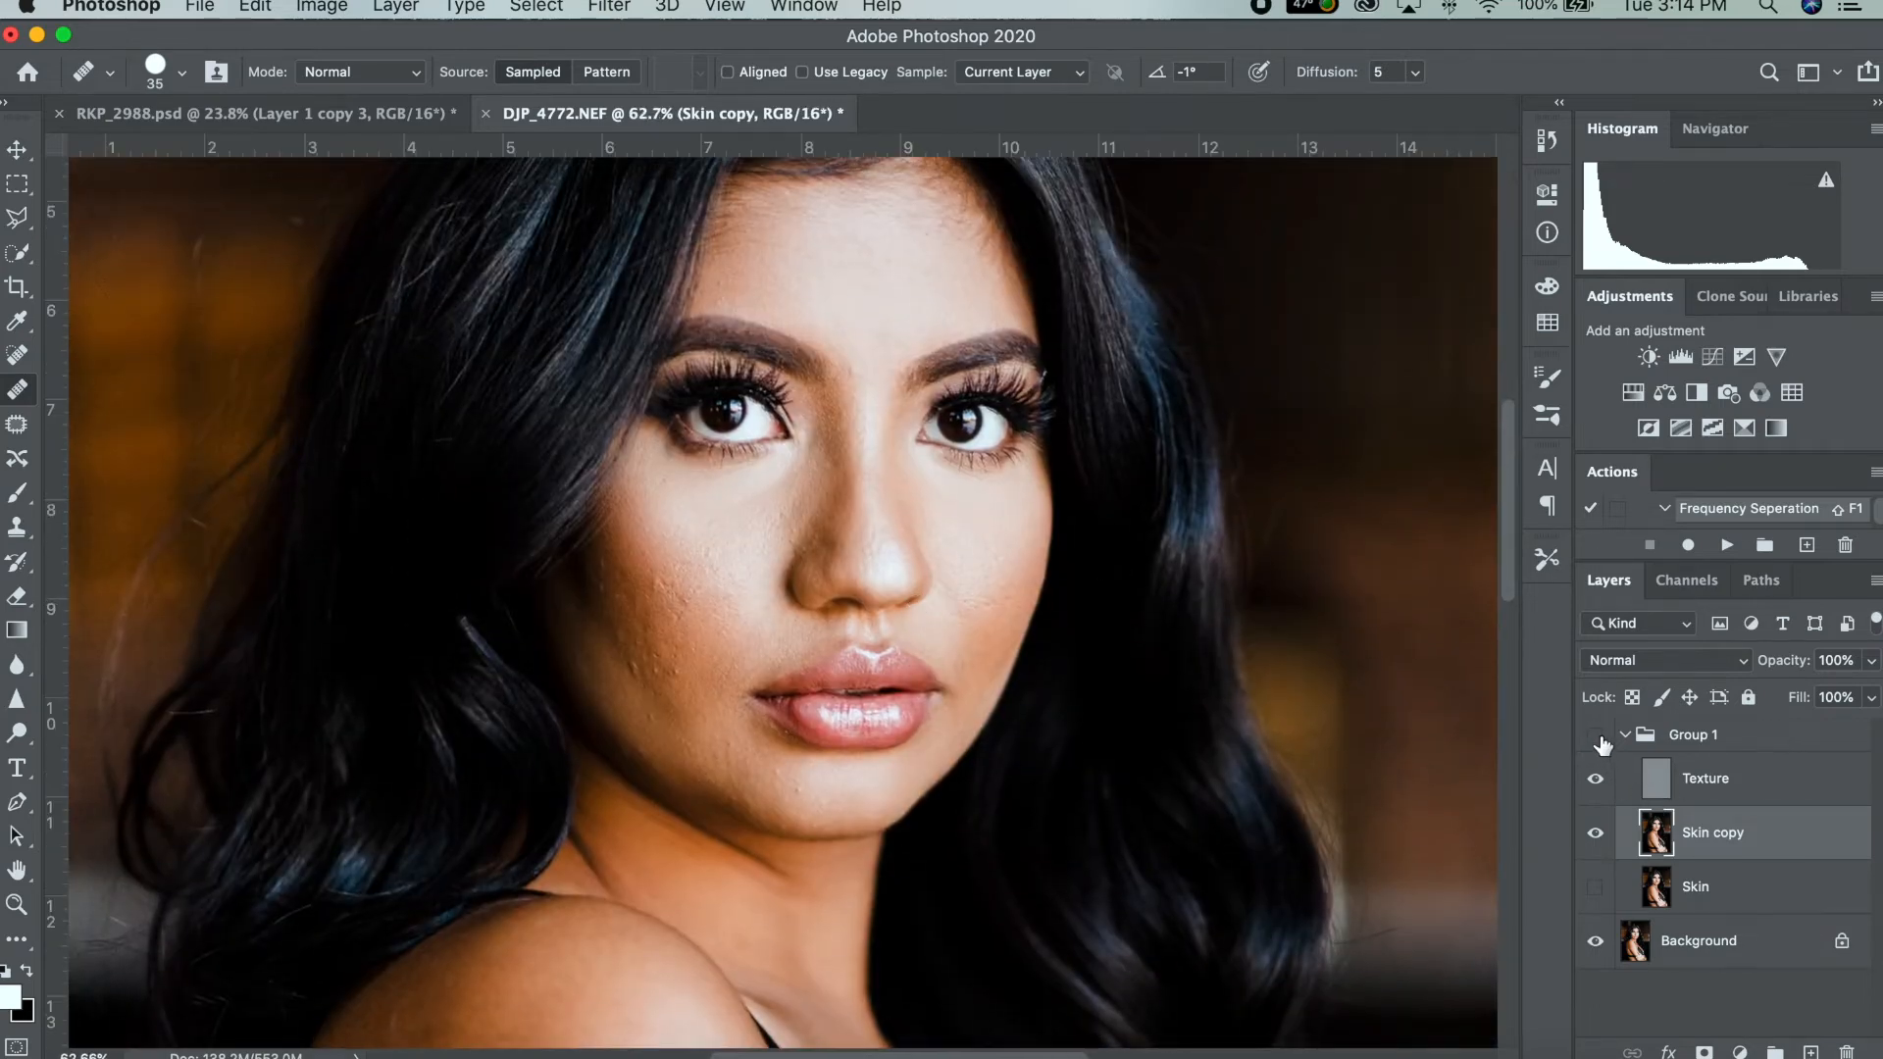
click(1598, 737)
click(1599, 738)
click(1599, 737)
Duplicate the Texture layer inside the group and hide the original Texture layer.
click(1772, 779)
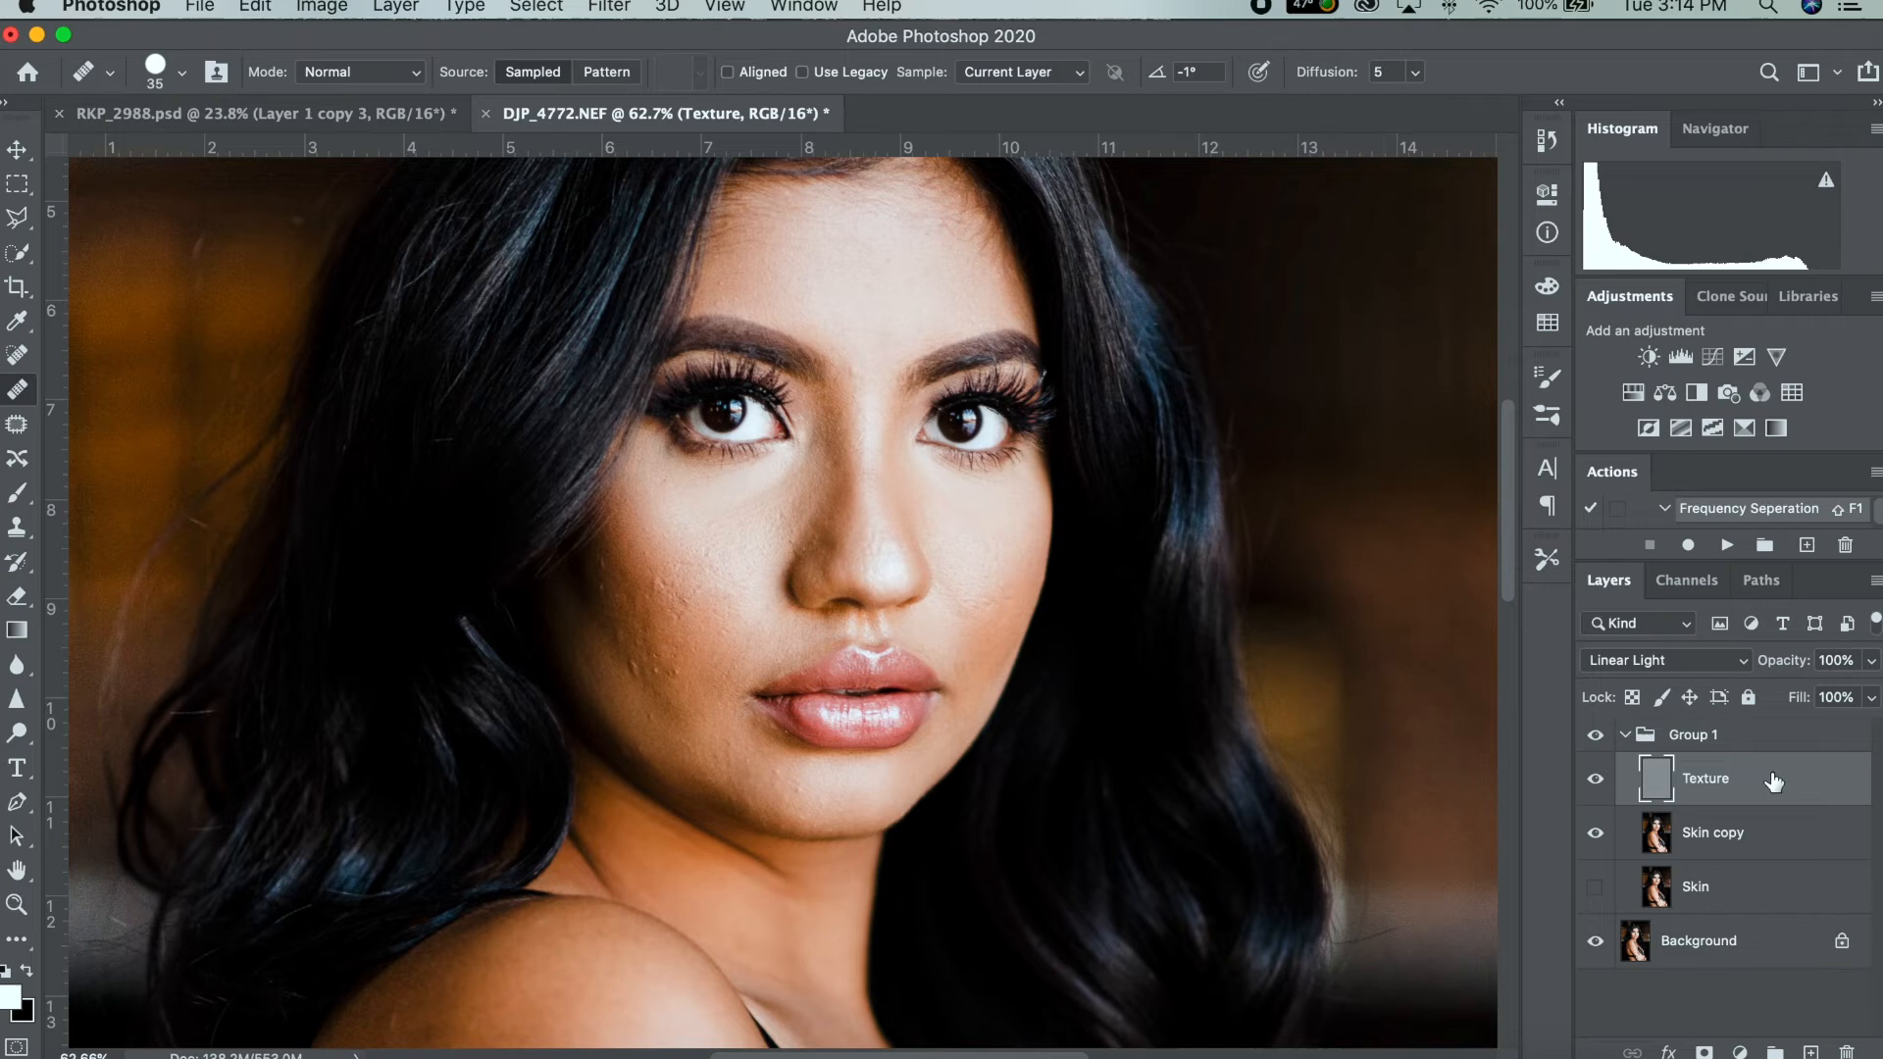
key(super+j)
click(1583, 846)
Heal the raised bumps on the cheek beside the nose on the Texture copy layer with a size 35 healing brush.
scroll(831, 586, up, 5)
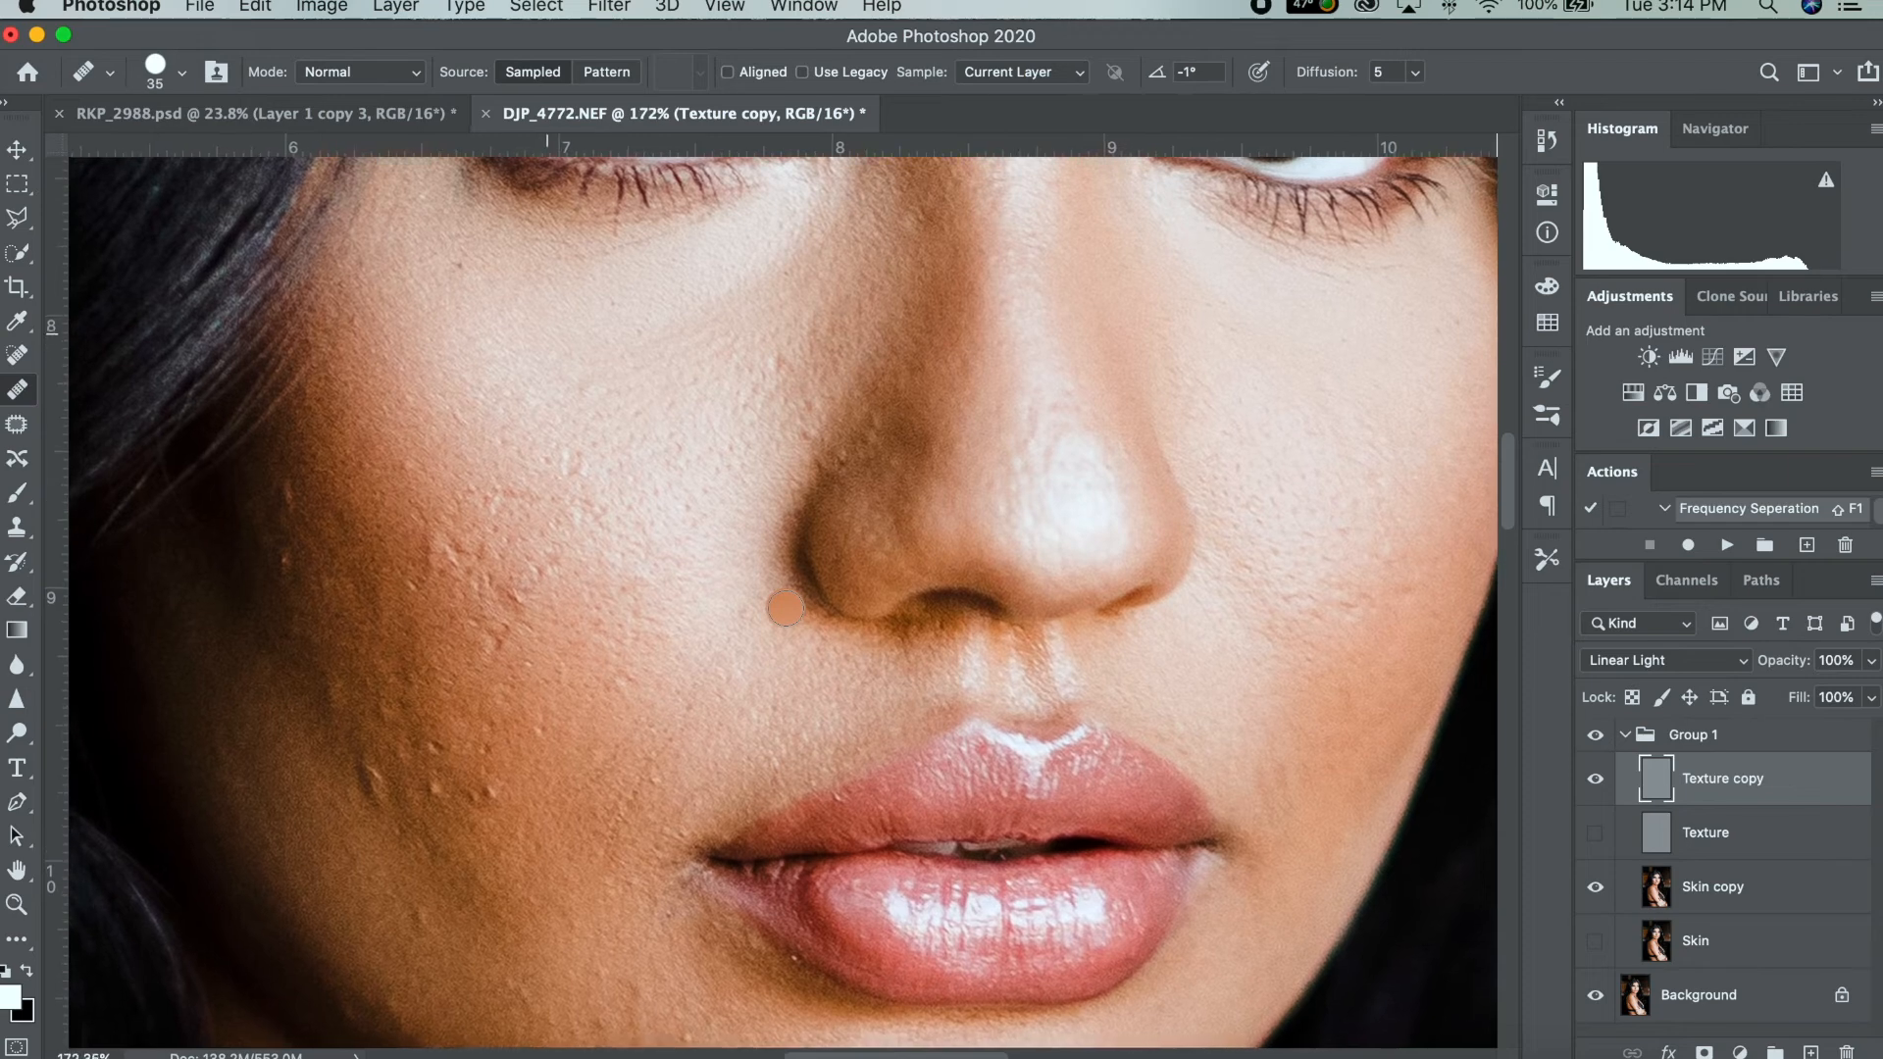
drag(755, 445, 751, 414)
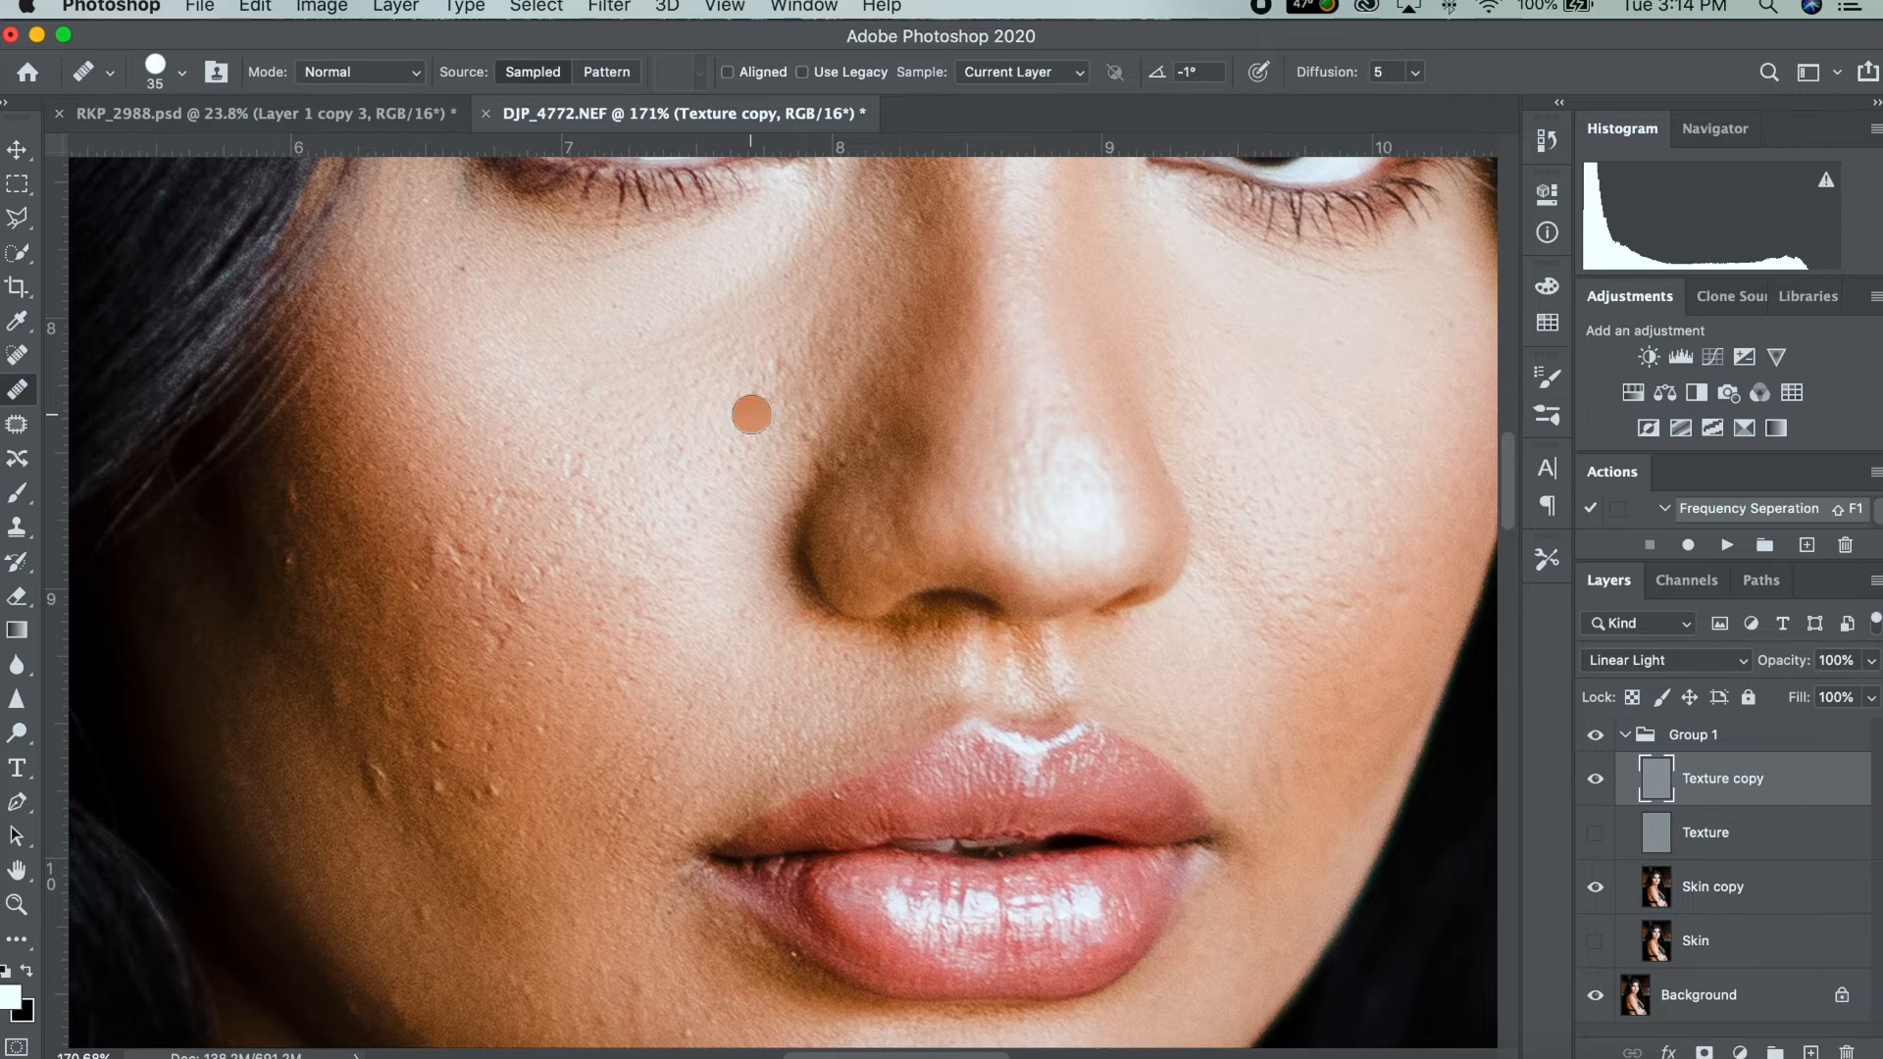
drag(751, 414, 745, 408)
click(408, 605)
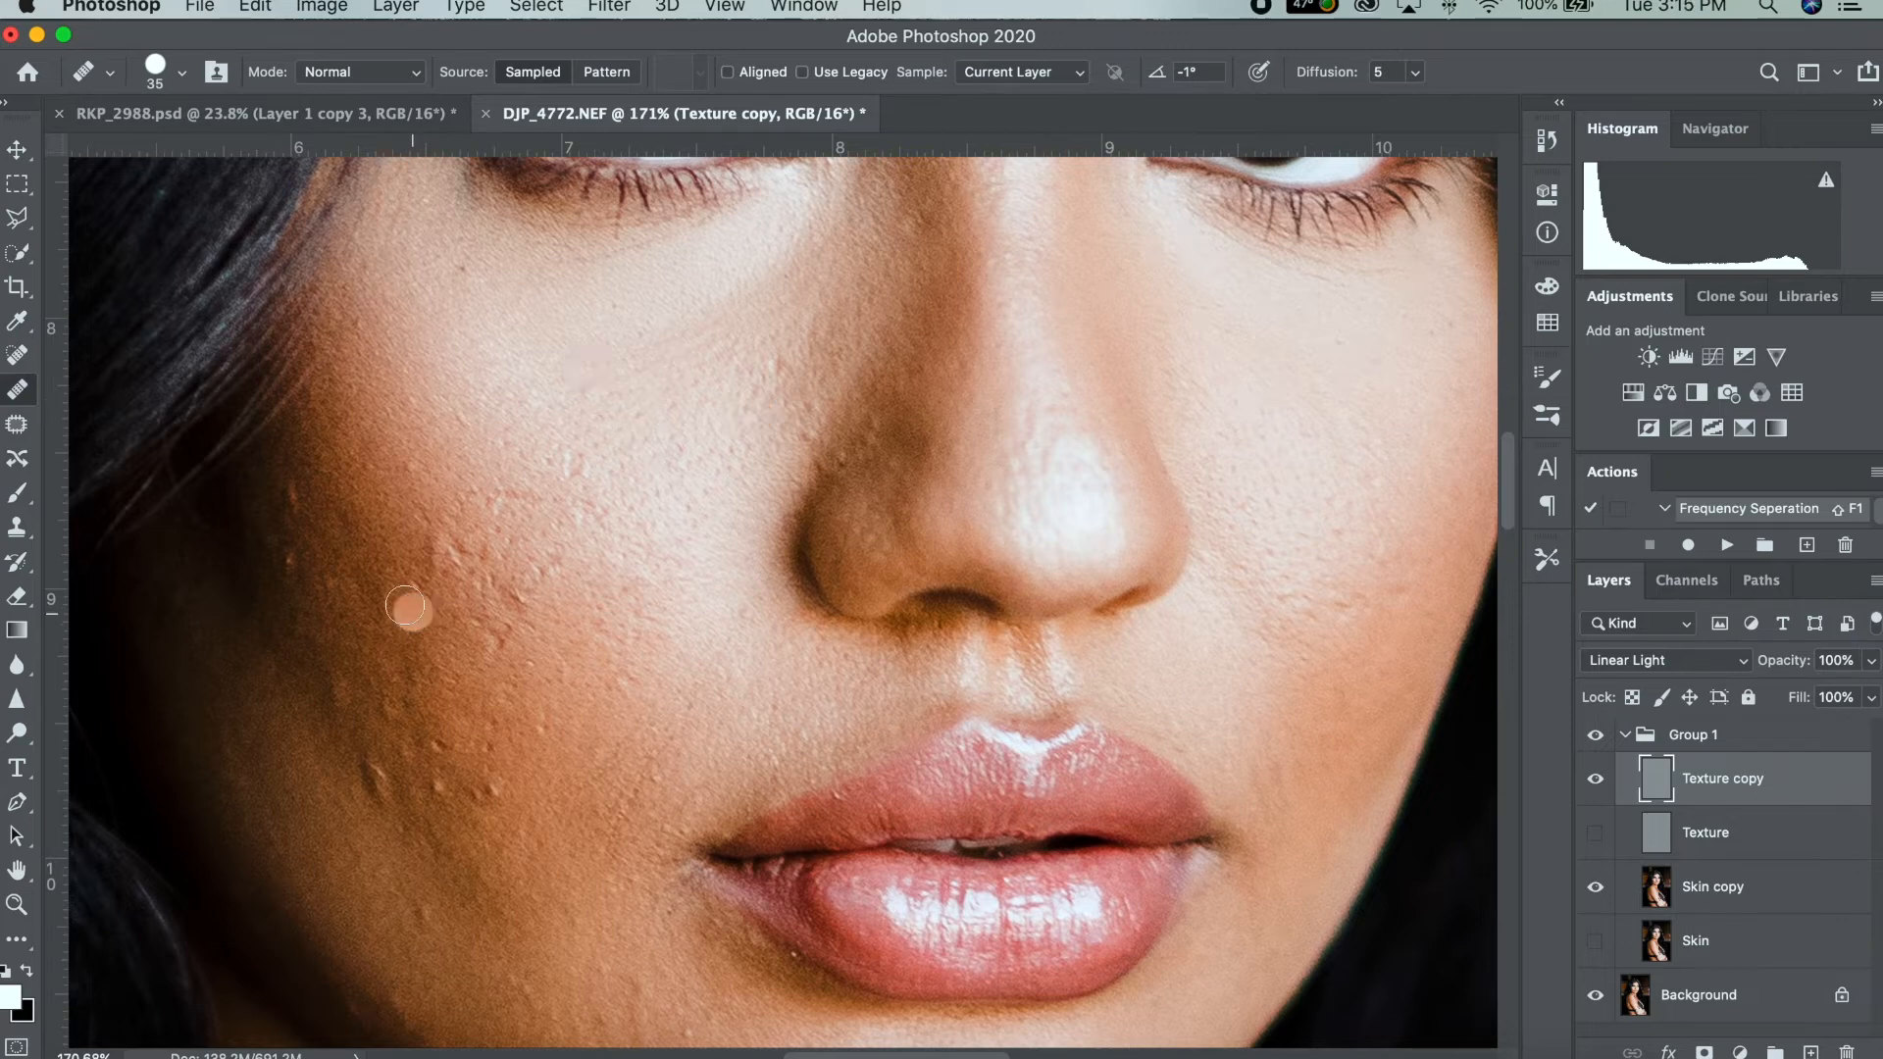
click(618, 556)
drag(718, 477, 741, 462)
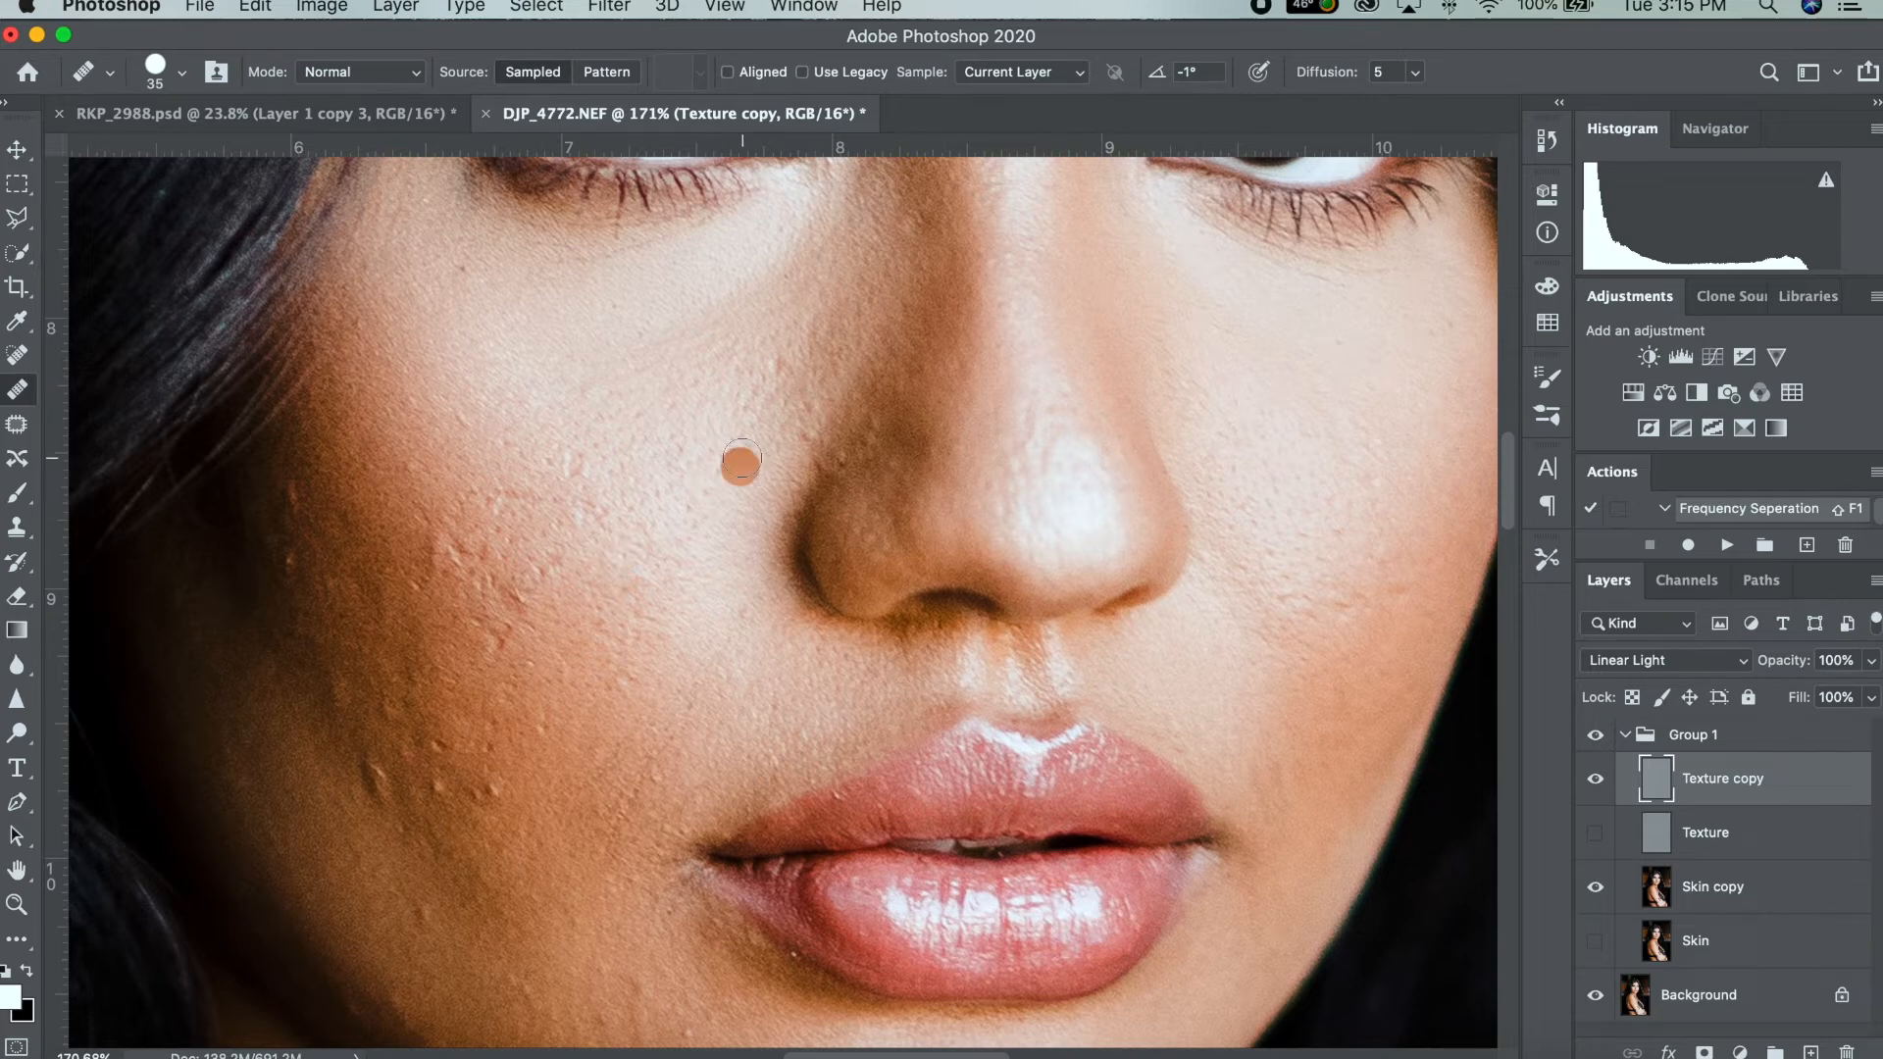
Reduce the healing brush to size 25 and heal the small bumps between the inner cheek and the side of the nose.
key(bracketleft)
drag(742, 457, 780, 389)
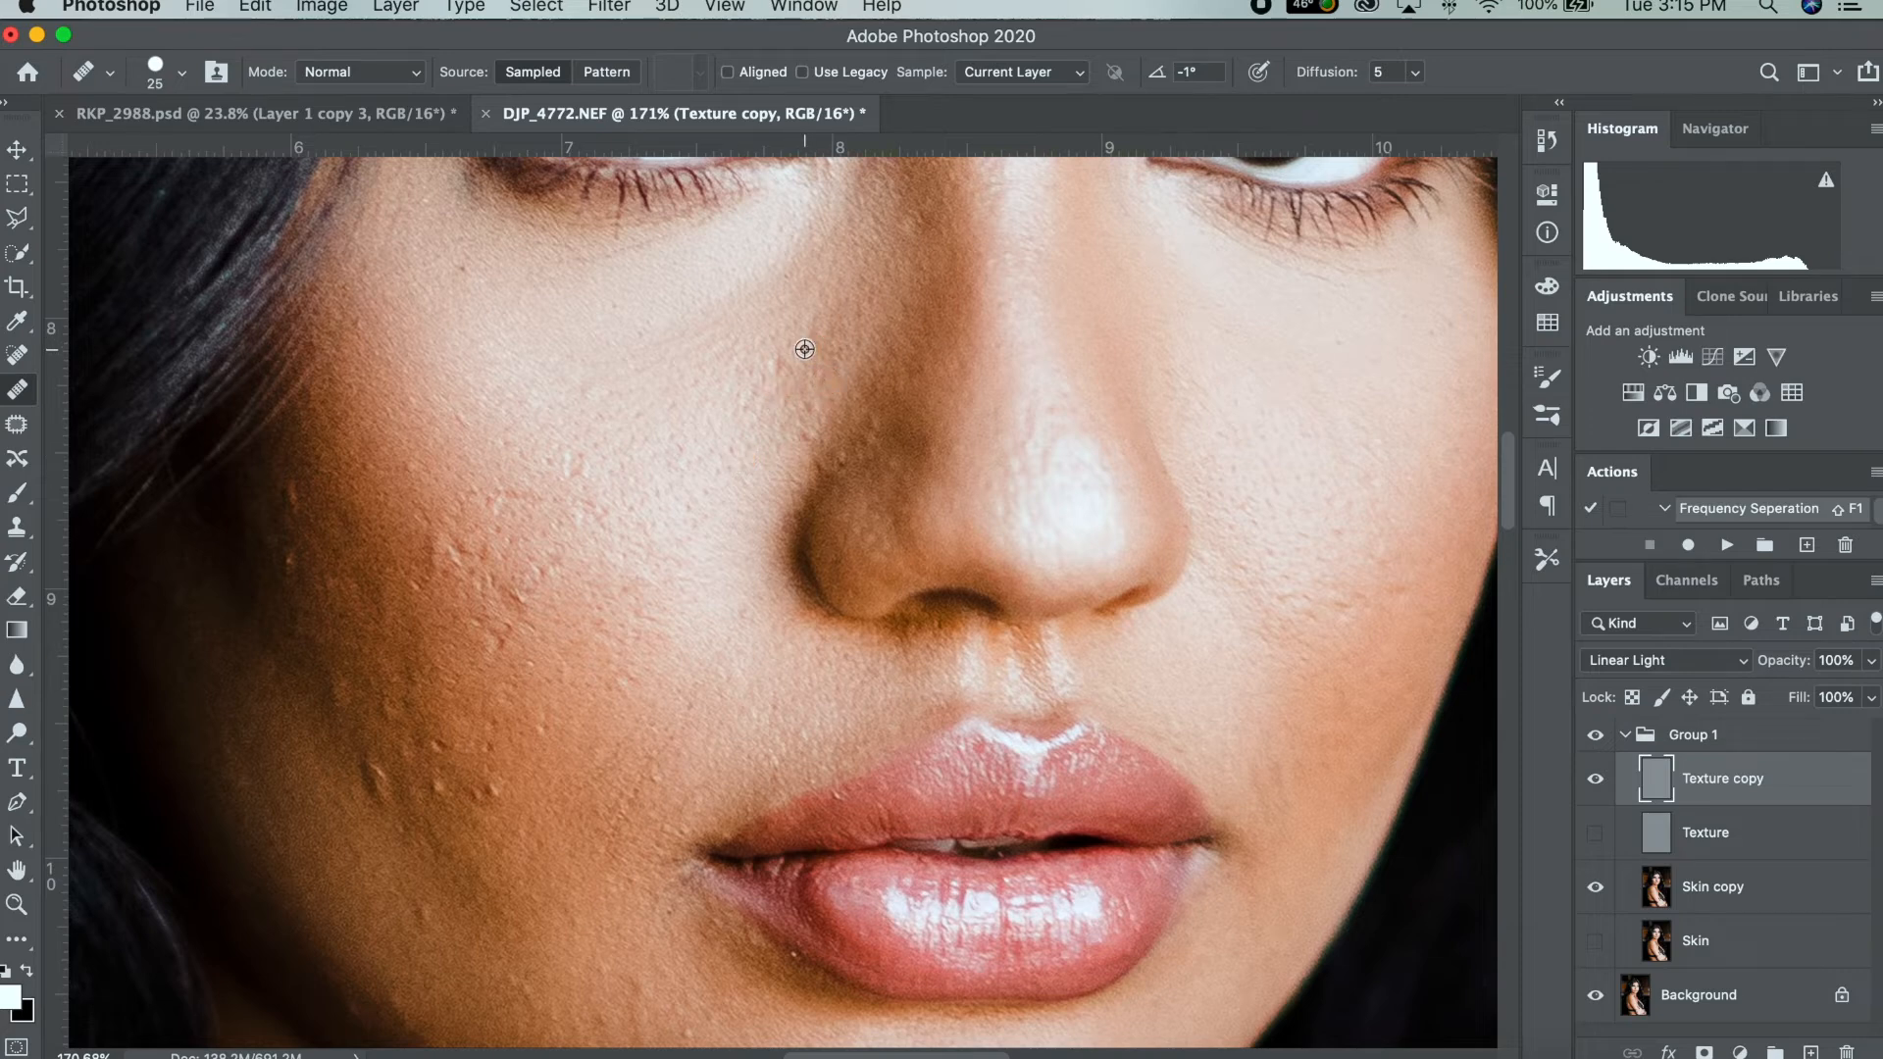
click(798, 343)
alt+click(815, 415)
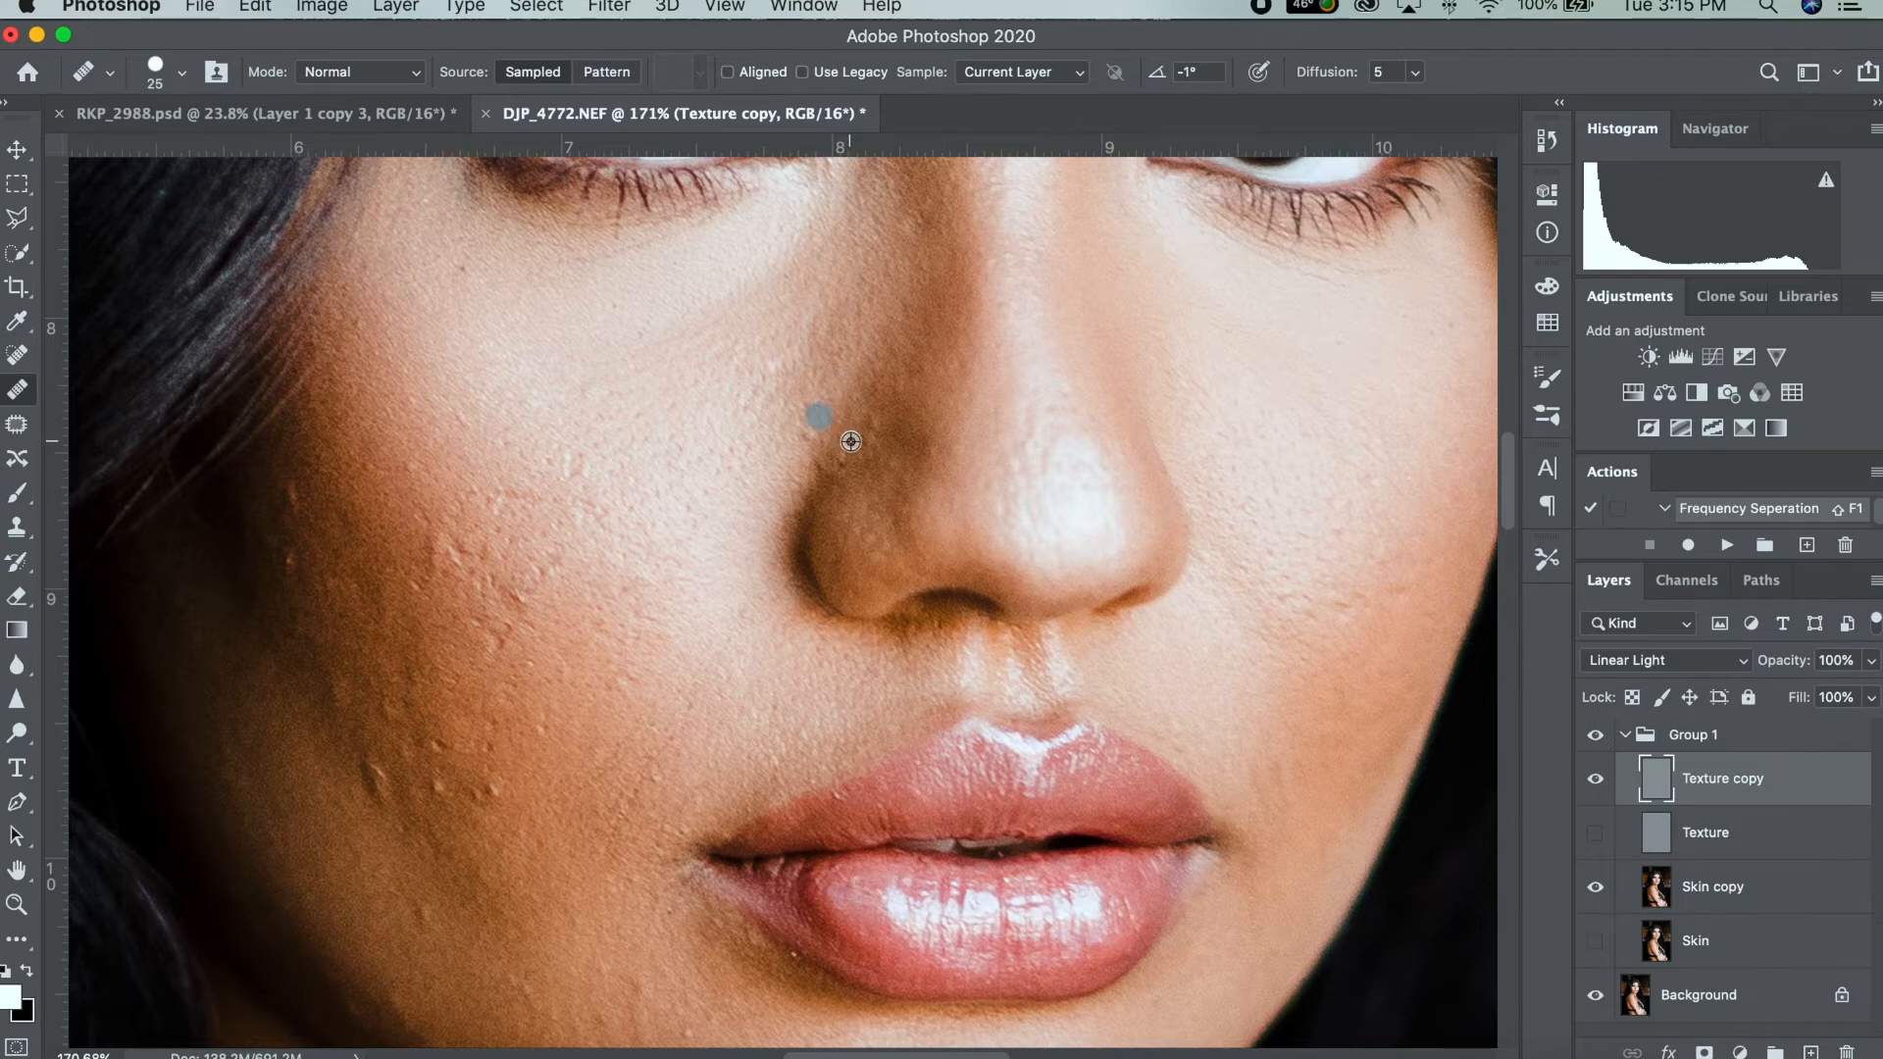
Heal the fine blemishes along the nostril crease with a size 15 healing brush, sampling clean skin texture nearby.
alt+click(817, 406)
key(bracketleft)
click(820, 418)
click(849, 455)
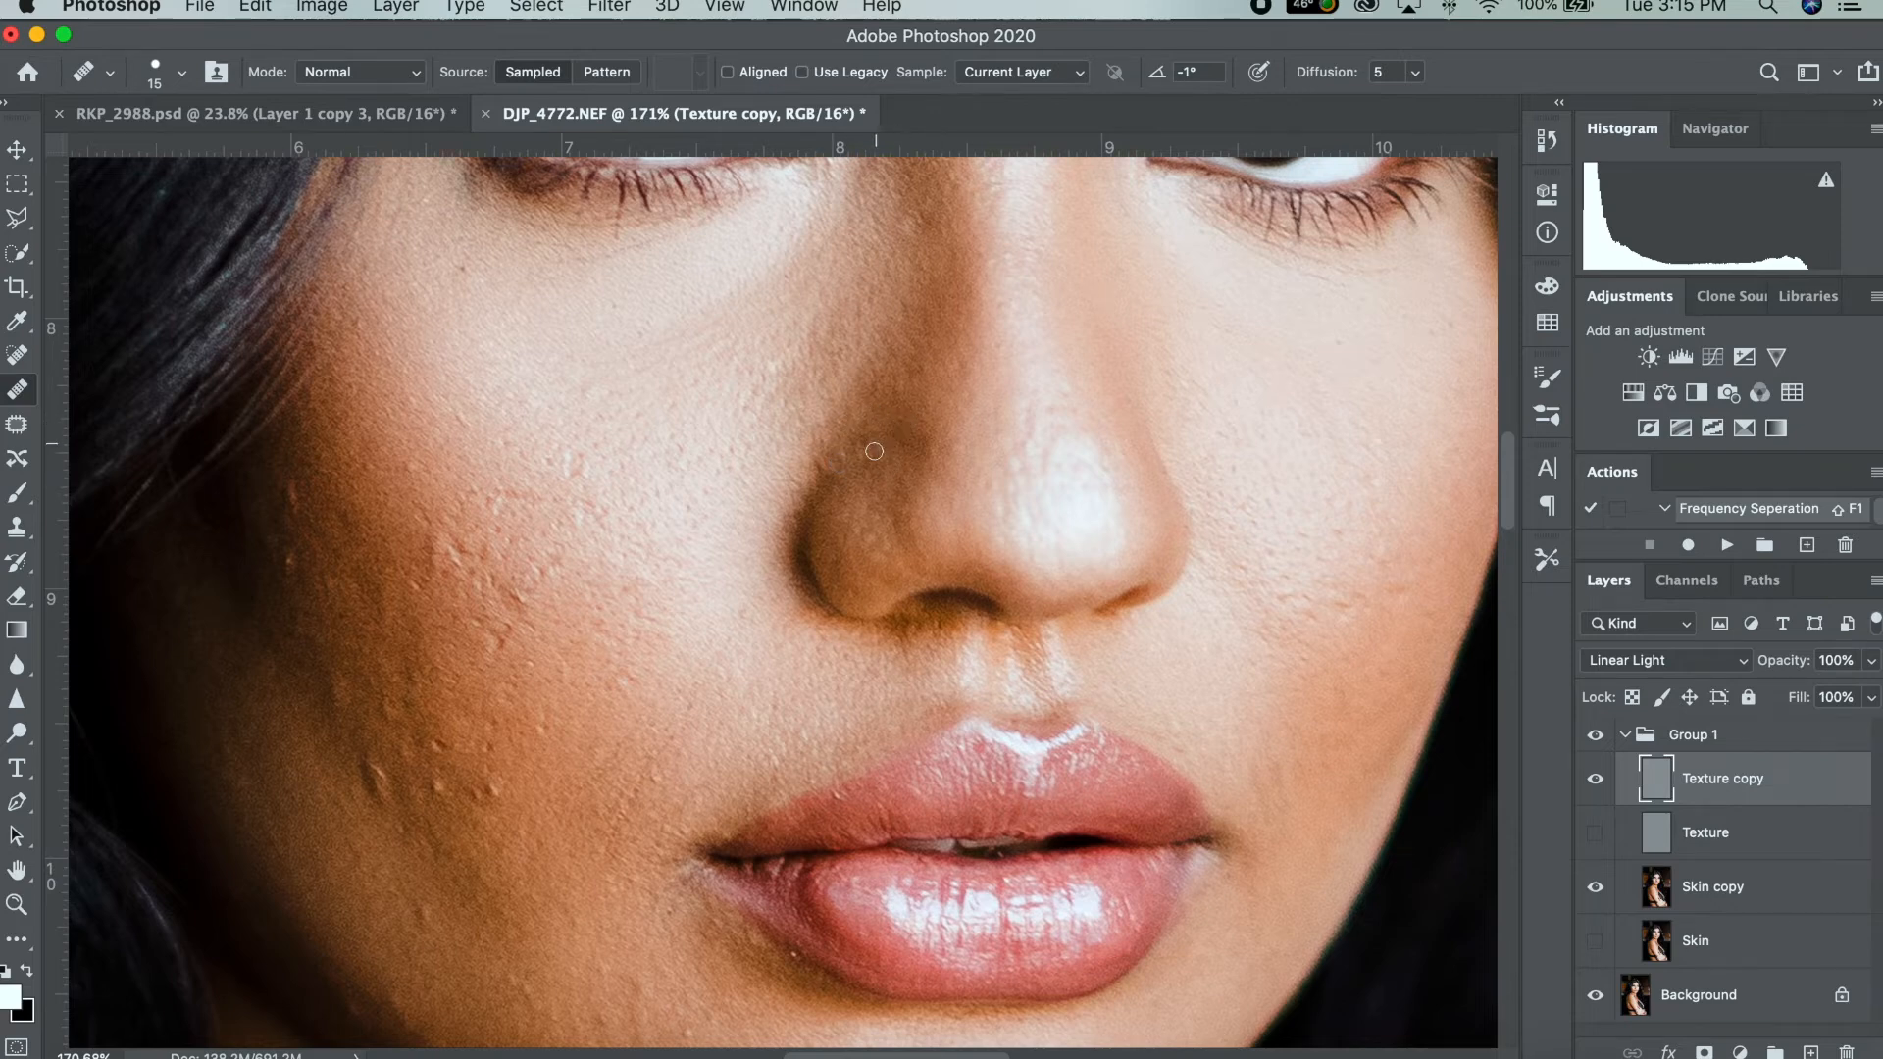
click(848, 455)
Heal the individual bumps across the middle of the shaded cheek with the size 15 healing brush.
click(683, 546)
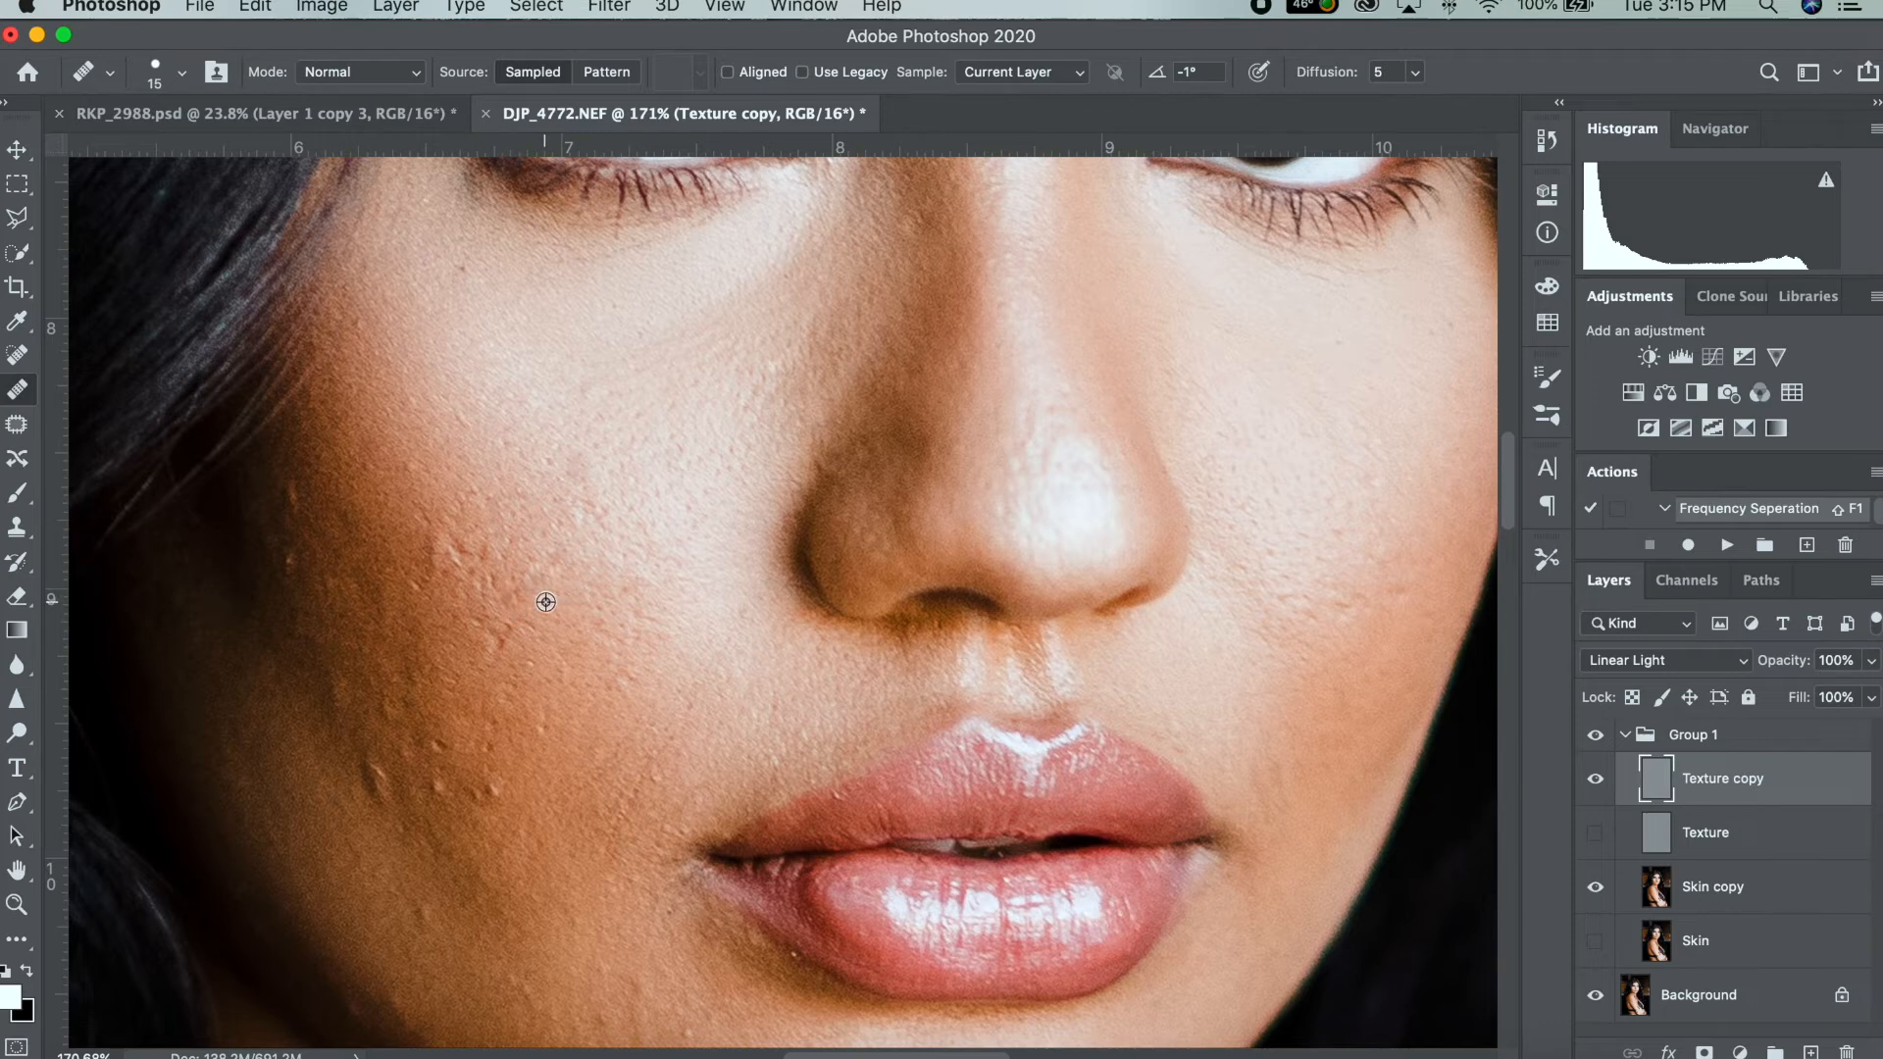
click(509, 626)
click(706, 612)
drag(623, 683, 633, 679)
click(445, 745)
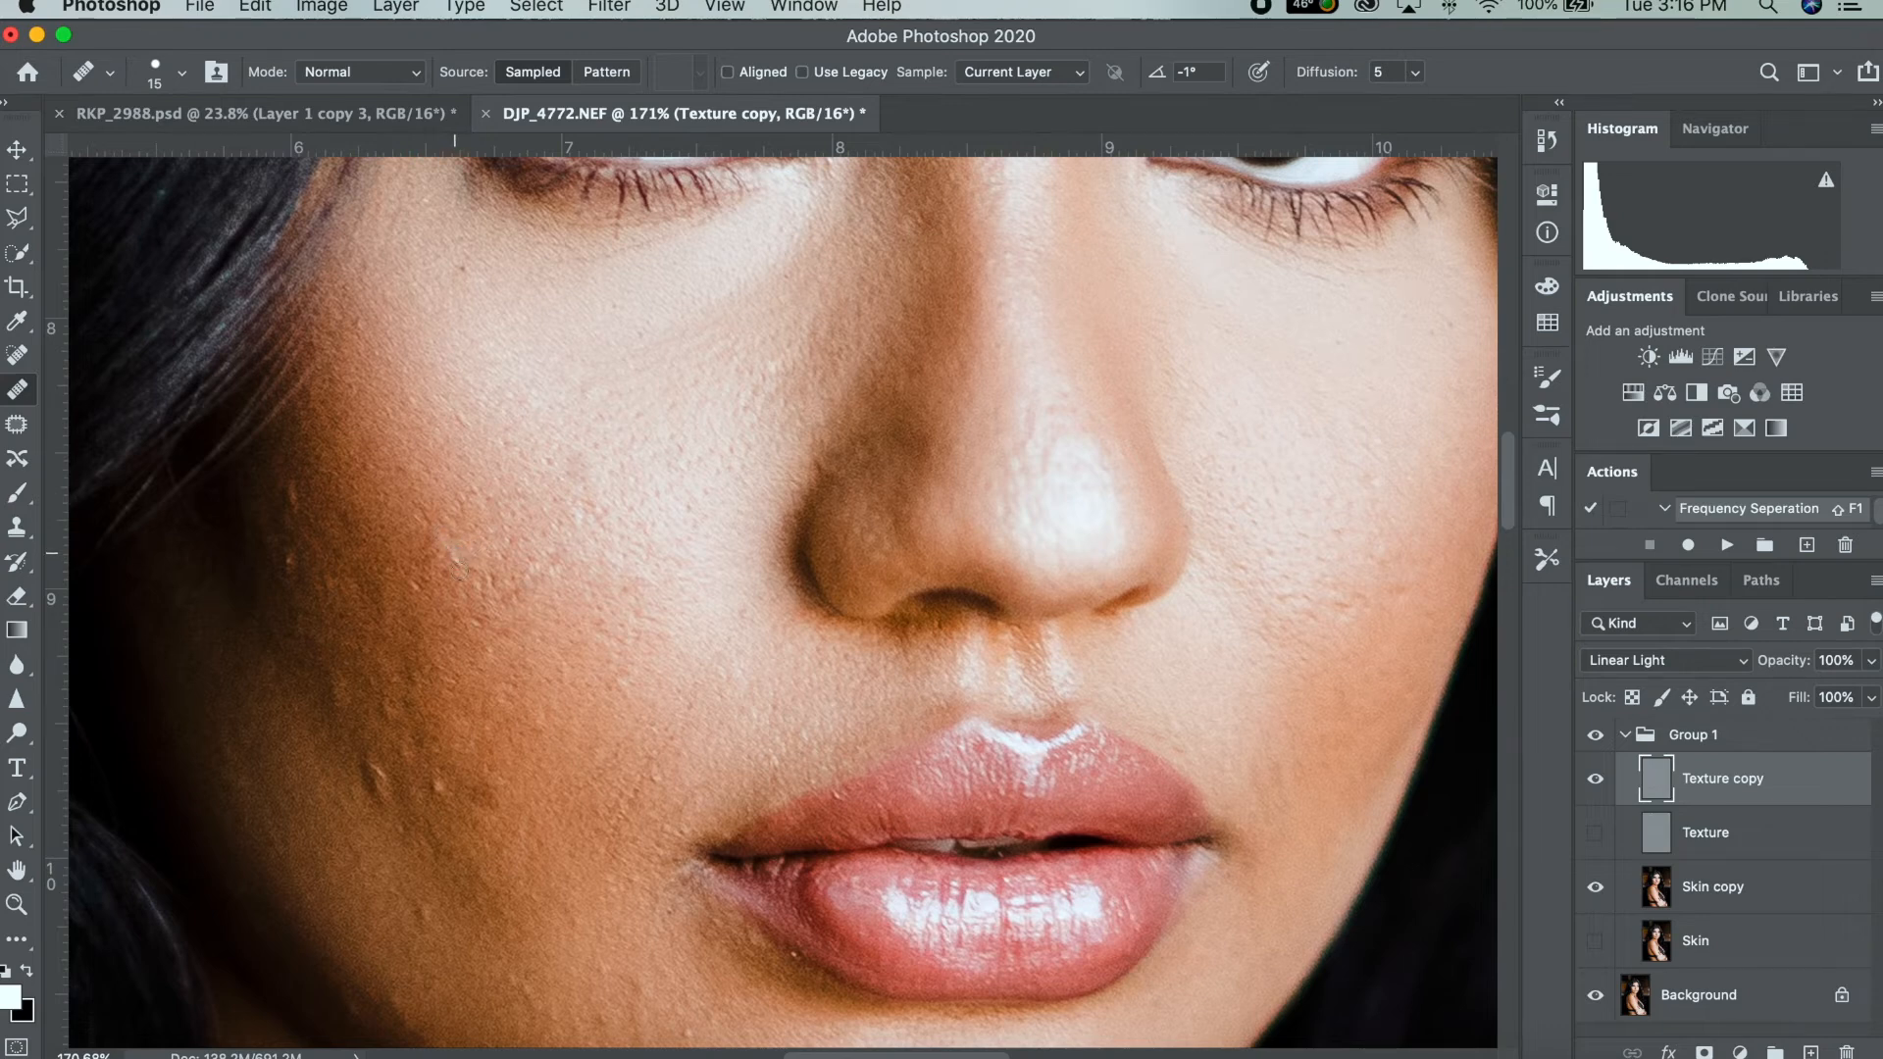
Enlarge the healing brush to size 30 and smooth the cluster of bumps on the lower cheek.
key(bracketright)
key(bracketright)
click(506, 765)
click(500, 732)
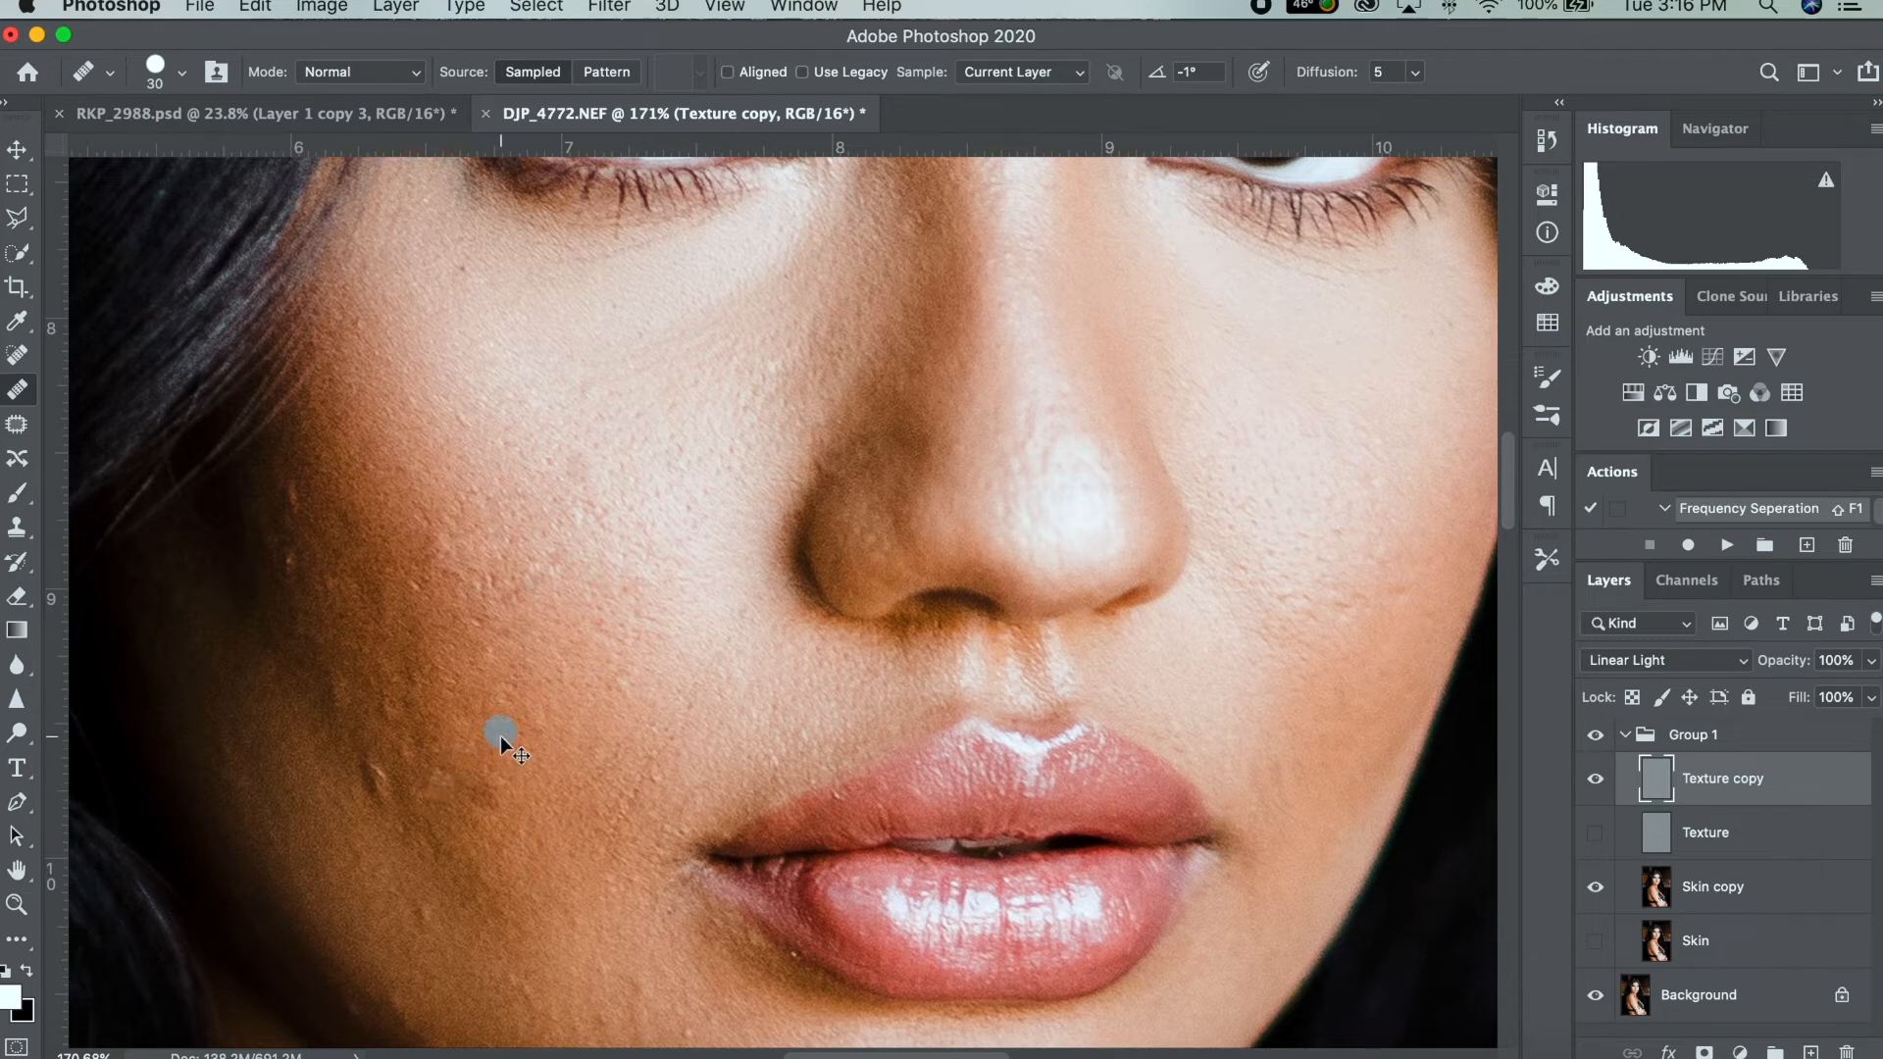
click(485, 750)
click(435, 785)
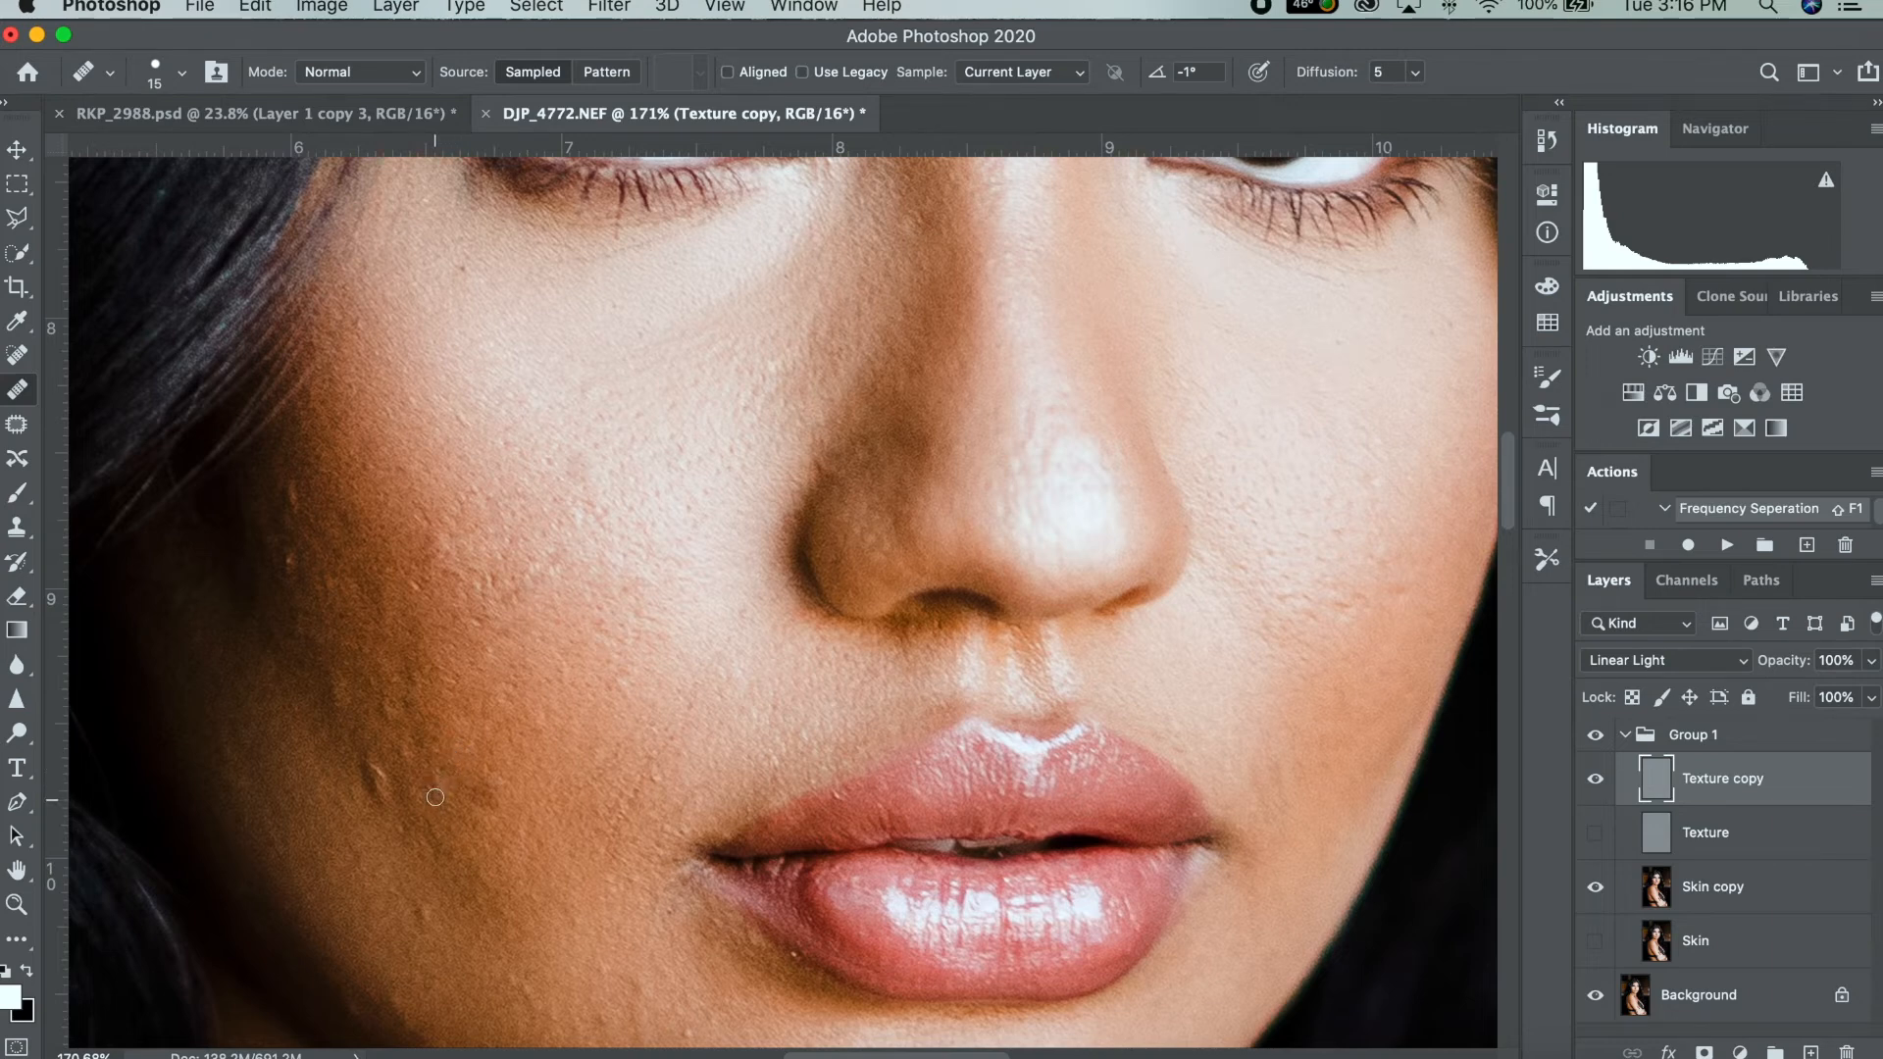
Heal the remaining bumps on the lower cheek toward the jaw, undoing the last two strokes.
click(439, 861)
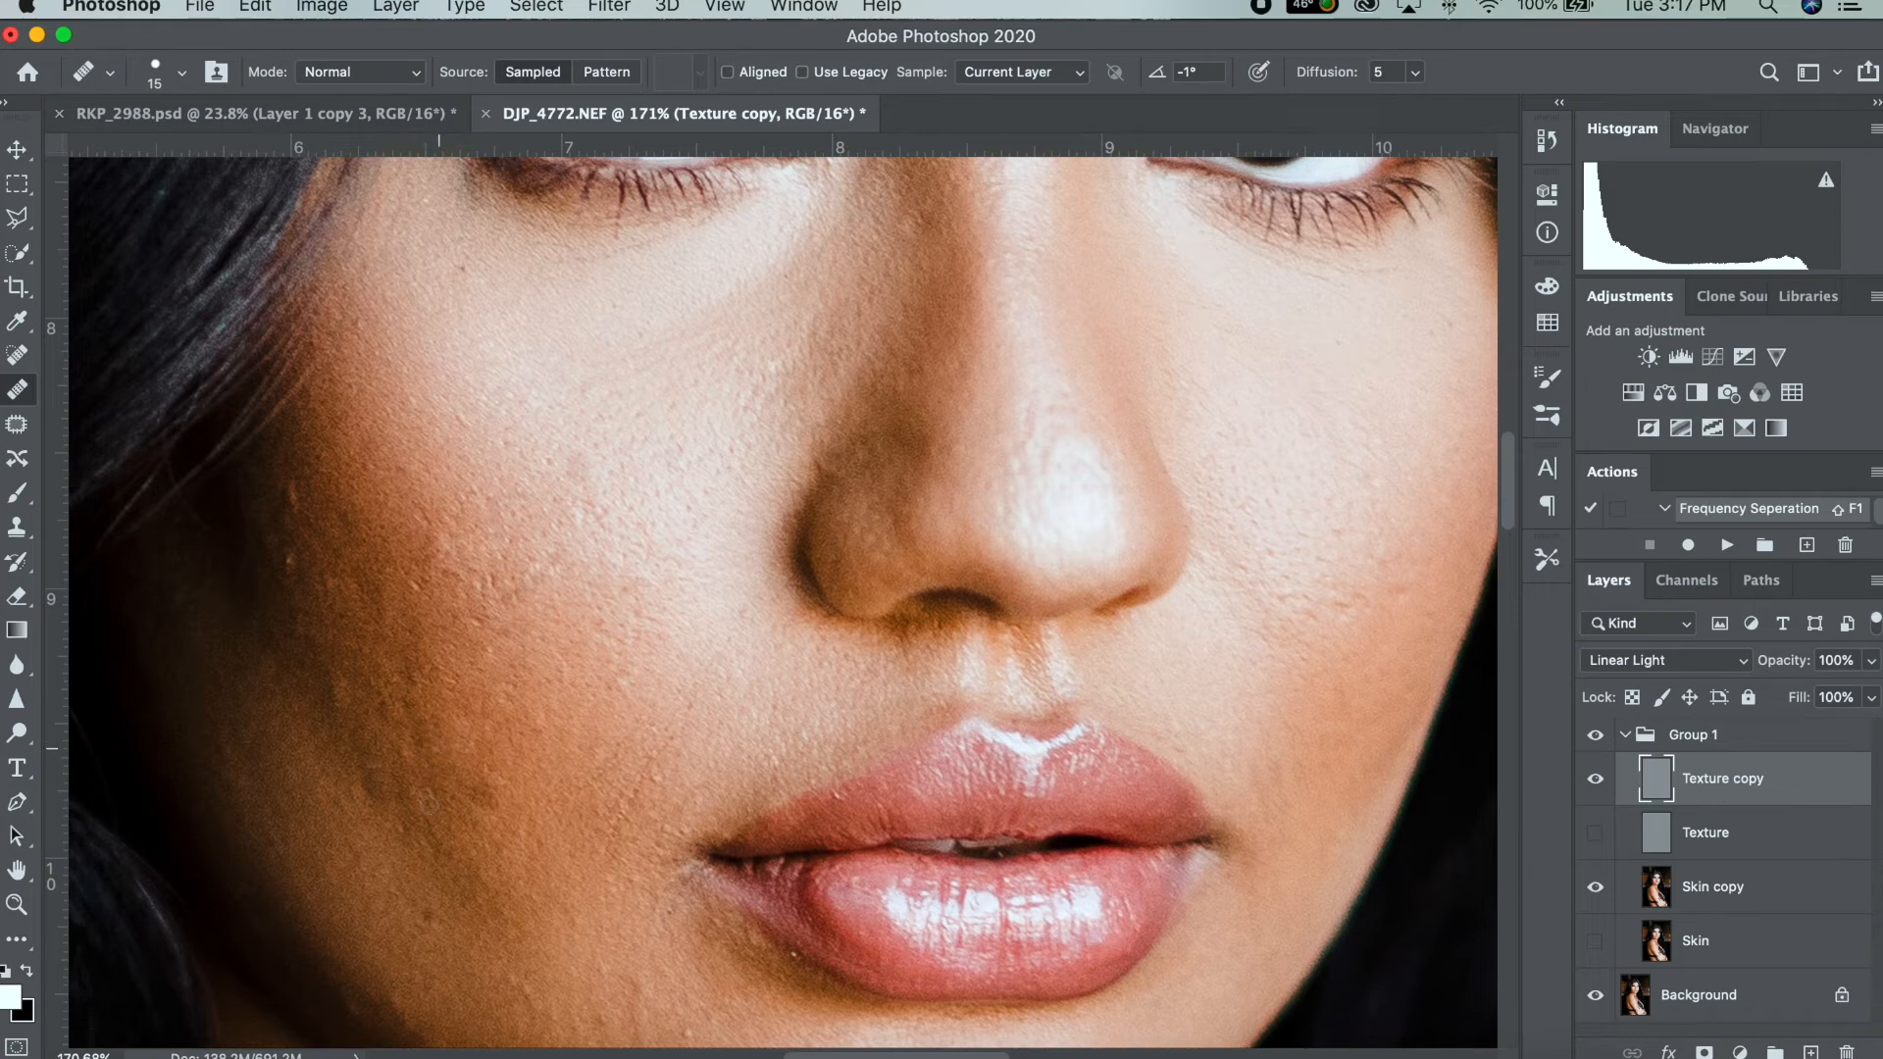
click(429, 793)
click(373, 758)
click(428, 687)
key(super+z)
key(super+z)
Heal the bumps on the chin and compare the result by toggling Group 1's visibility.
drag(620, 955, 590, 727)
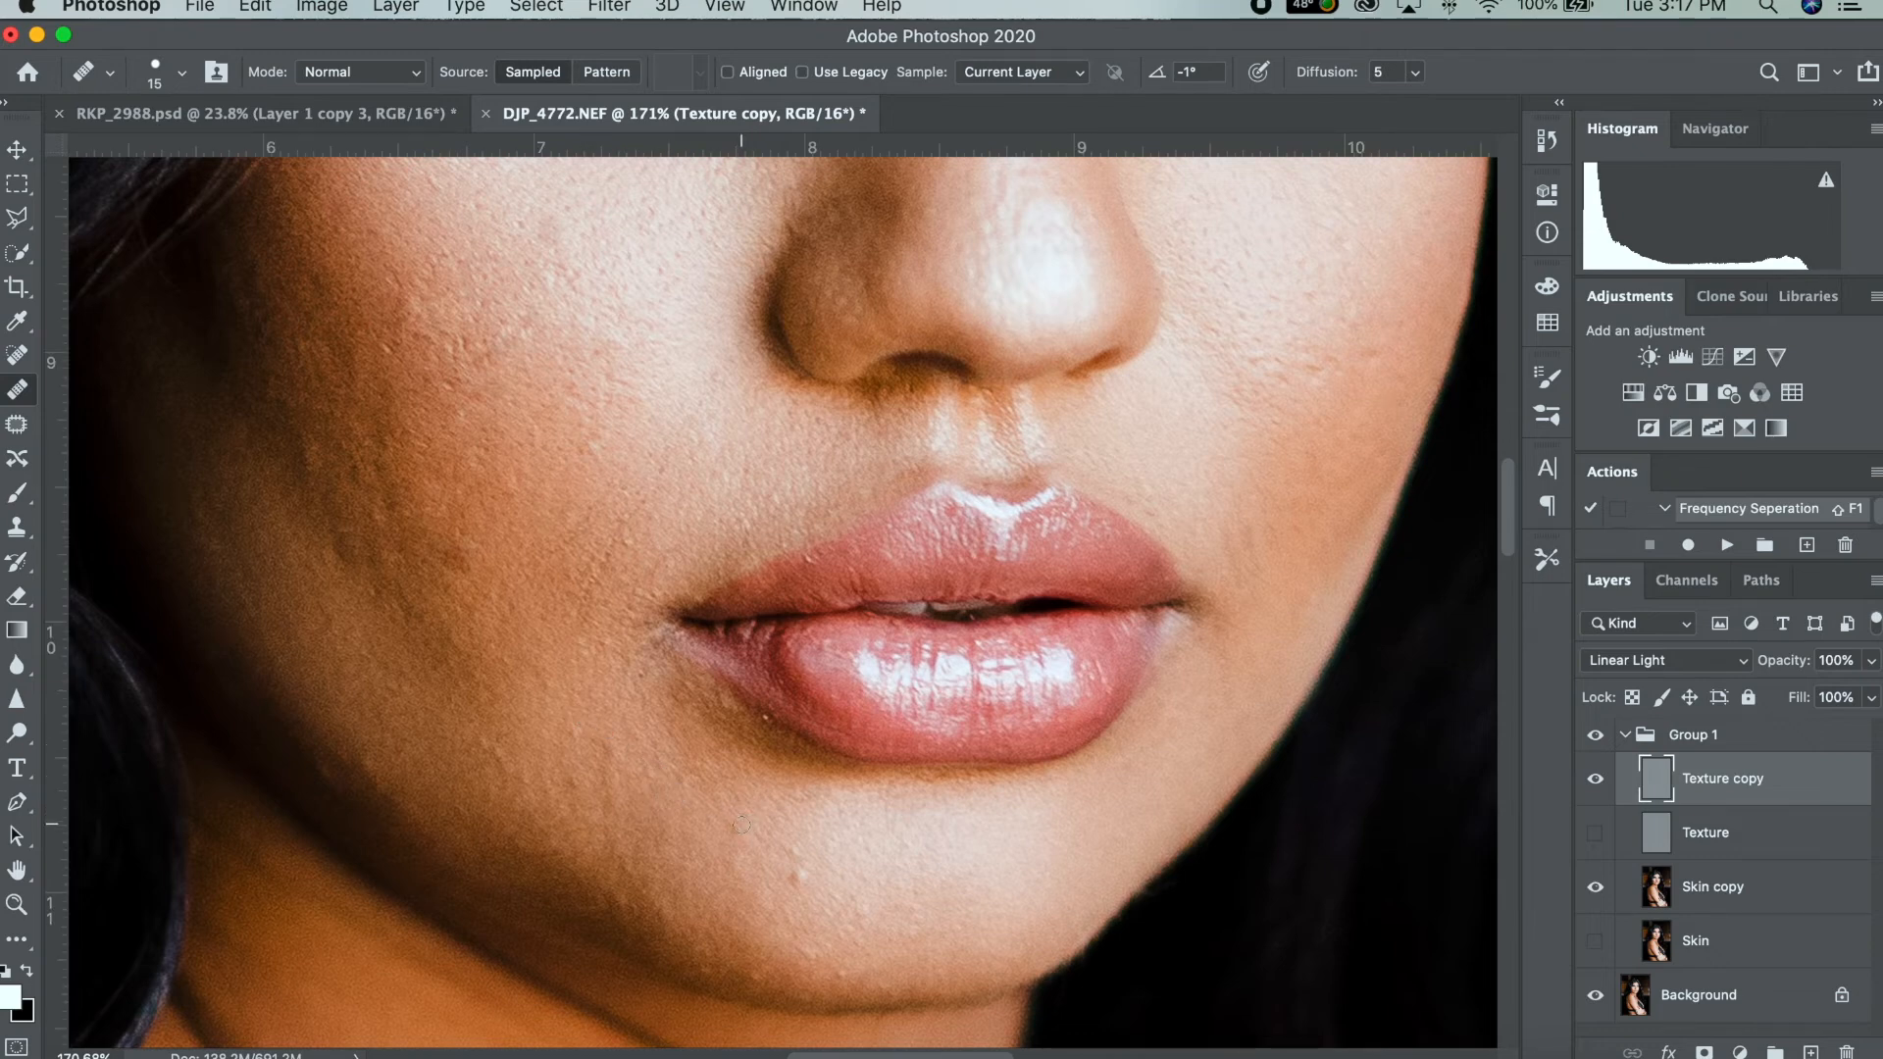
click(784, 855)
alt+click(856, 970)
click(1595, 736)
click(1595, 736)
Heal the small spots beside the corner of the mouth on the Texture copy layer.
click(641, 679)
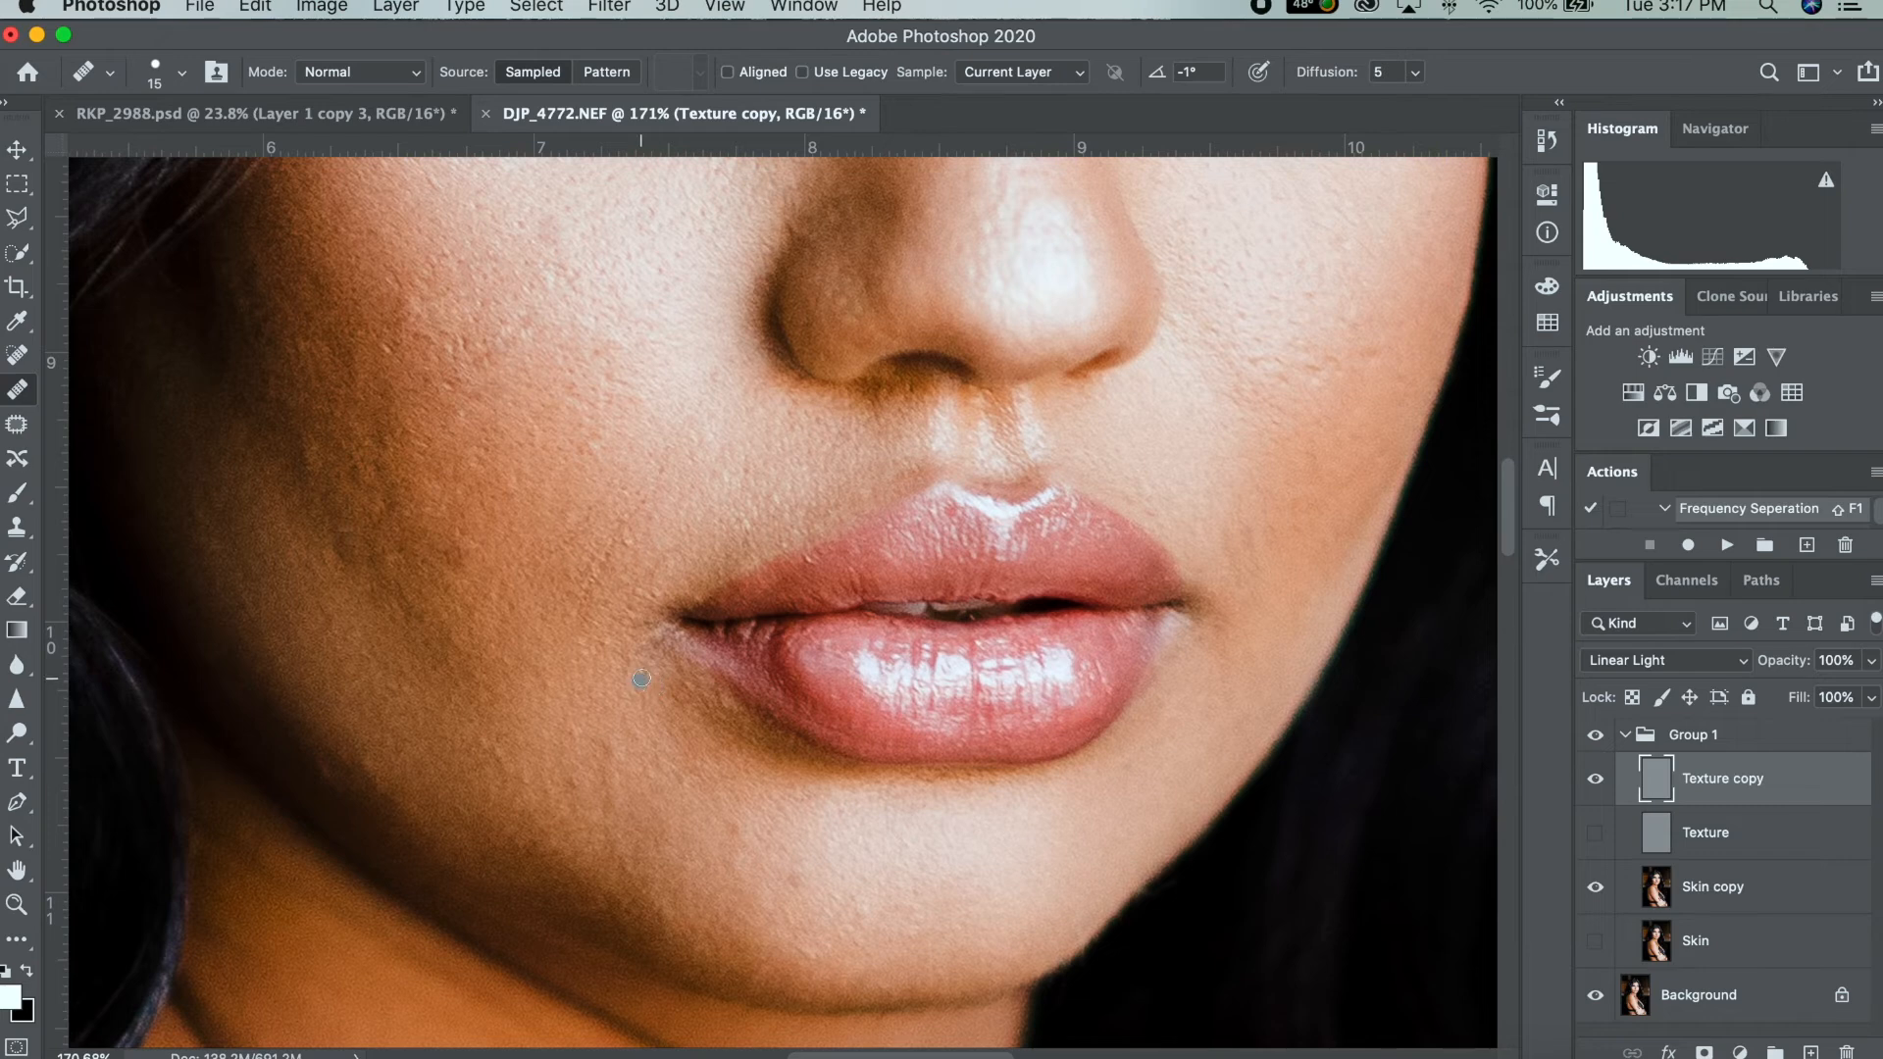
click(577, 733)
click(647, 676)
Heal the leftover texture spots on the cheek above and below the level of the mouth corner.
scroll(680, 580, up, 5)
scroll(691, 535, down, 3)
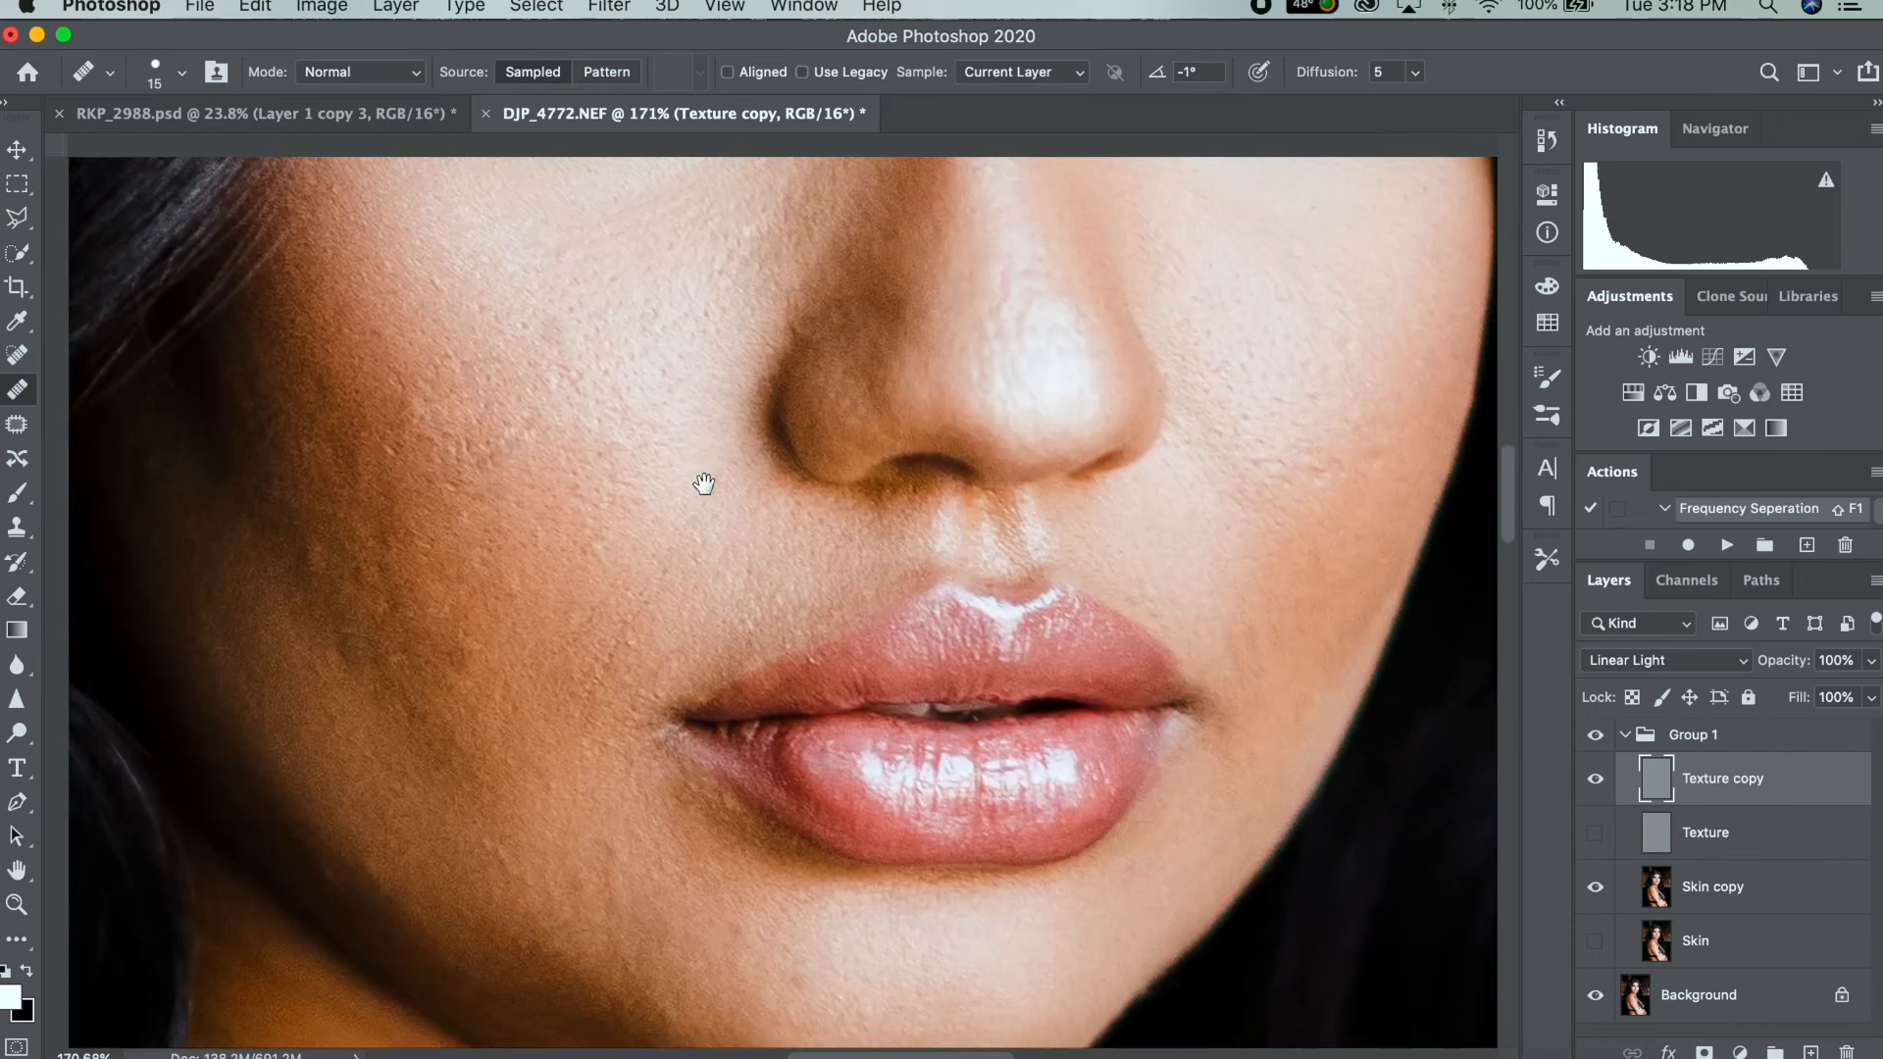
key(bracketleft)
key(bracketleft)
click(609, 740)
click(465, 443)
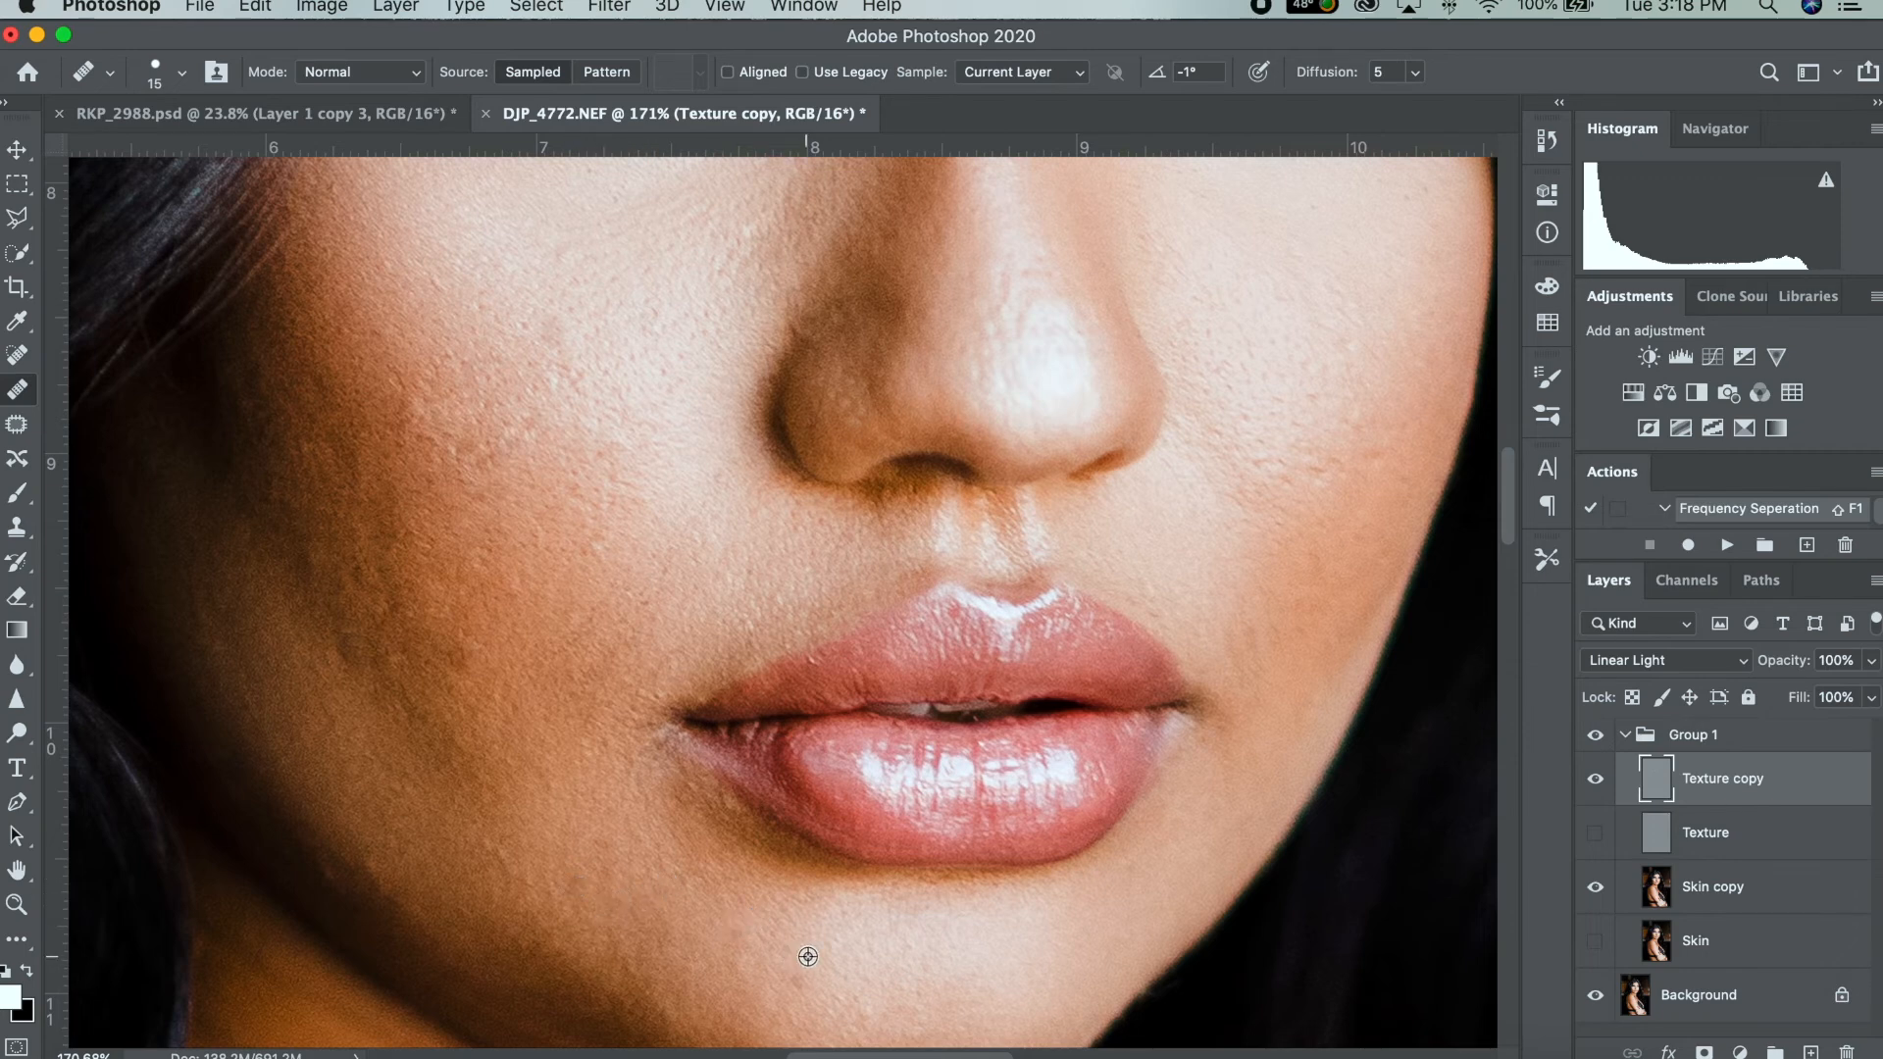
Heal the texture spots on the forehead near the hairline and between the eyebrows.
scroll(862, 721, up, 5)
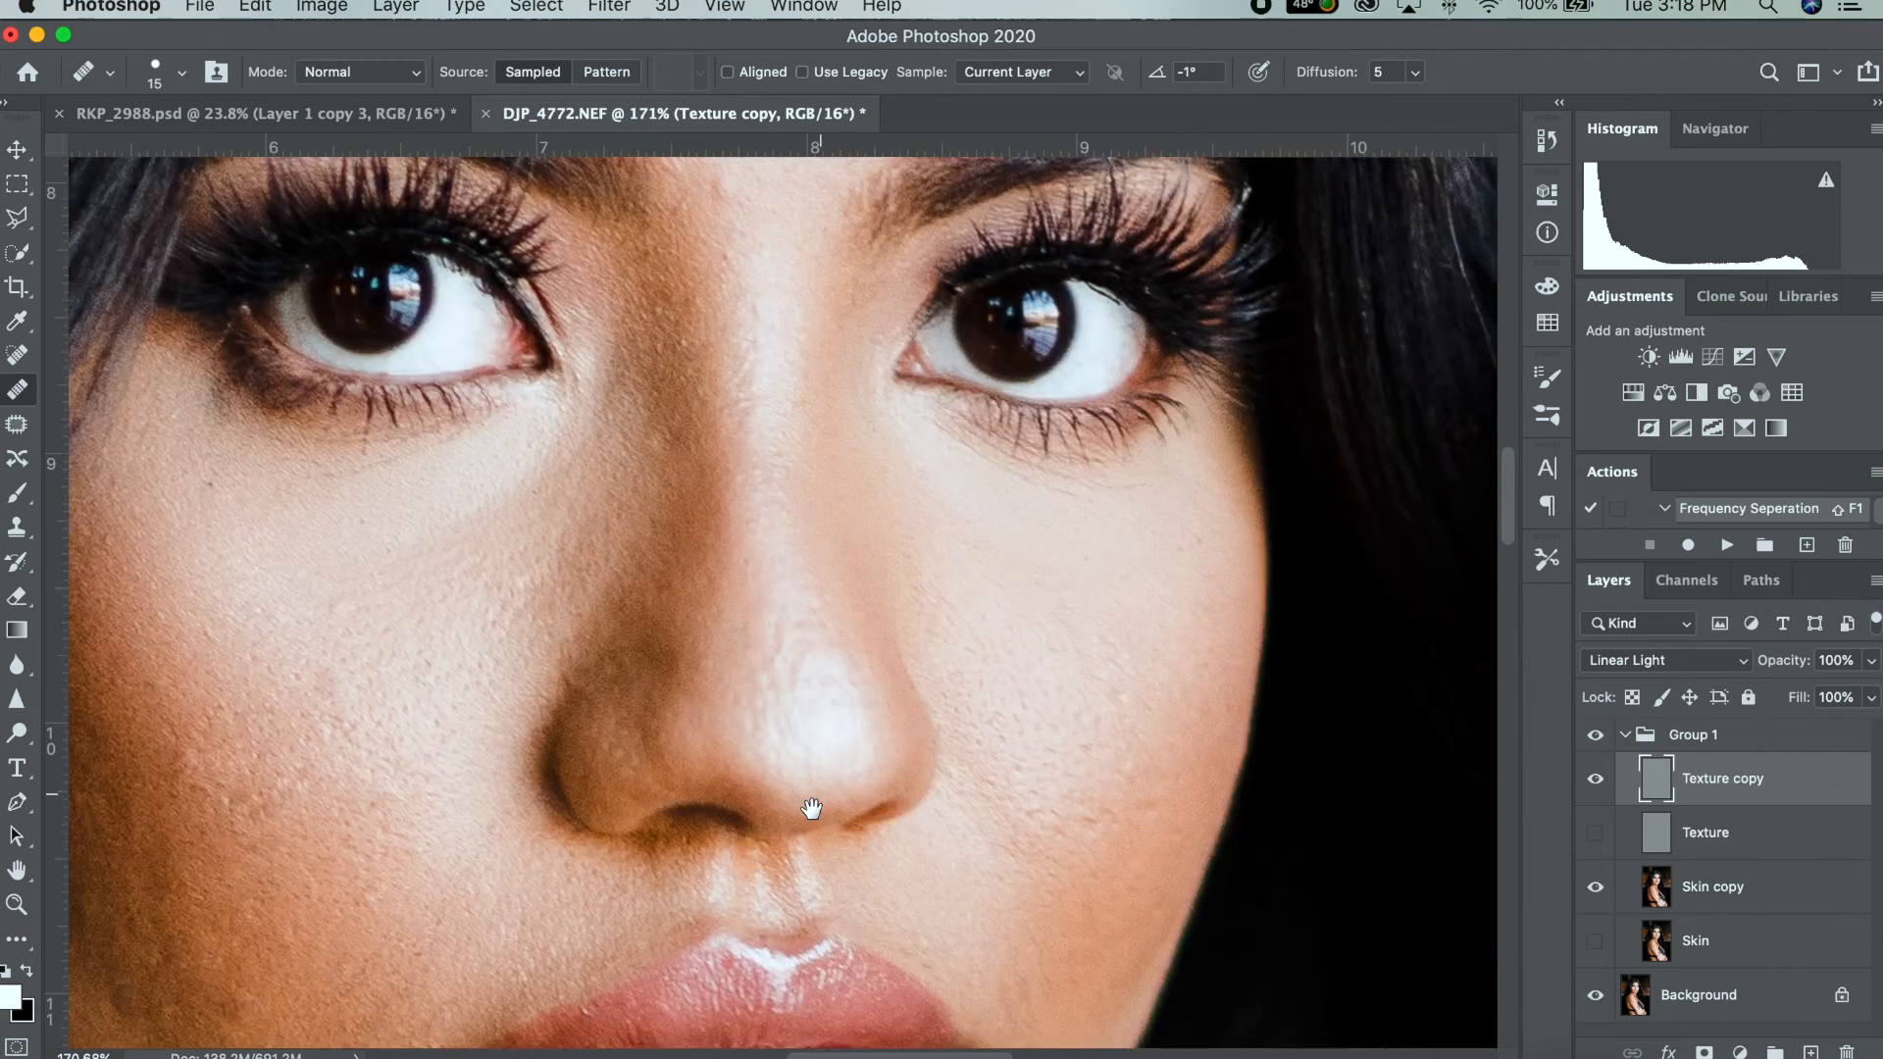
drag(660, 427, 660, 631)
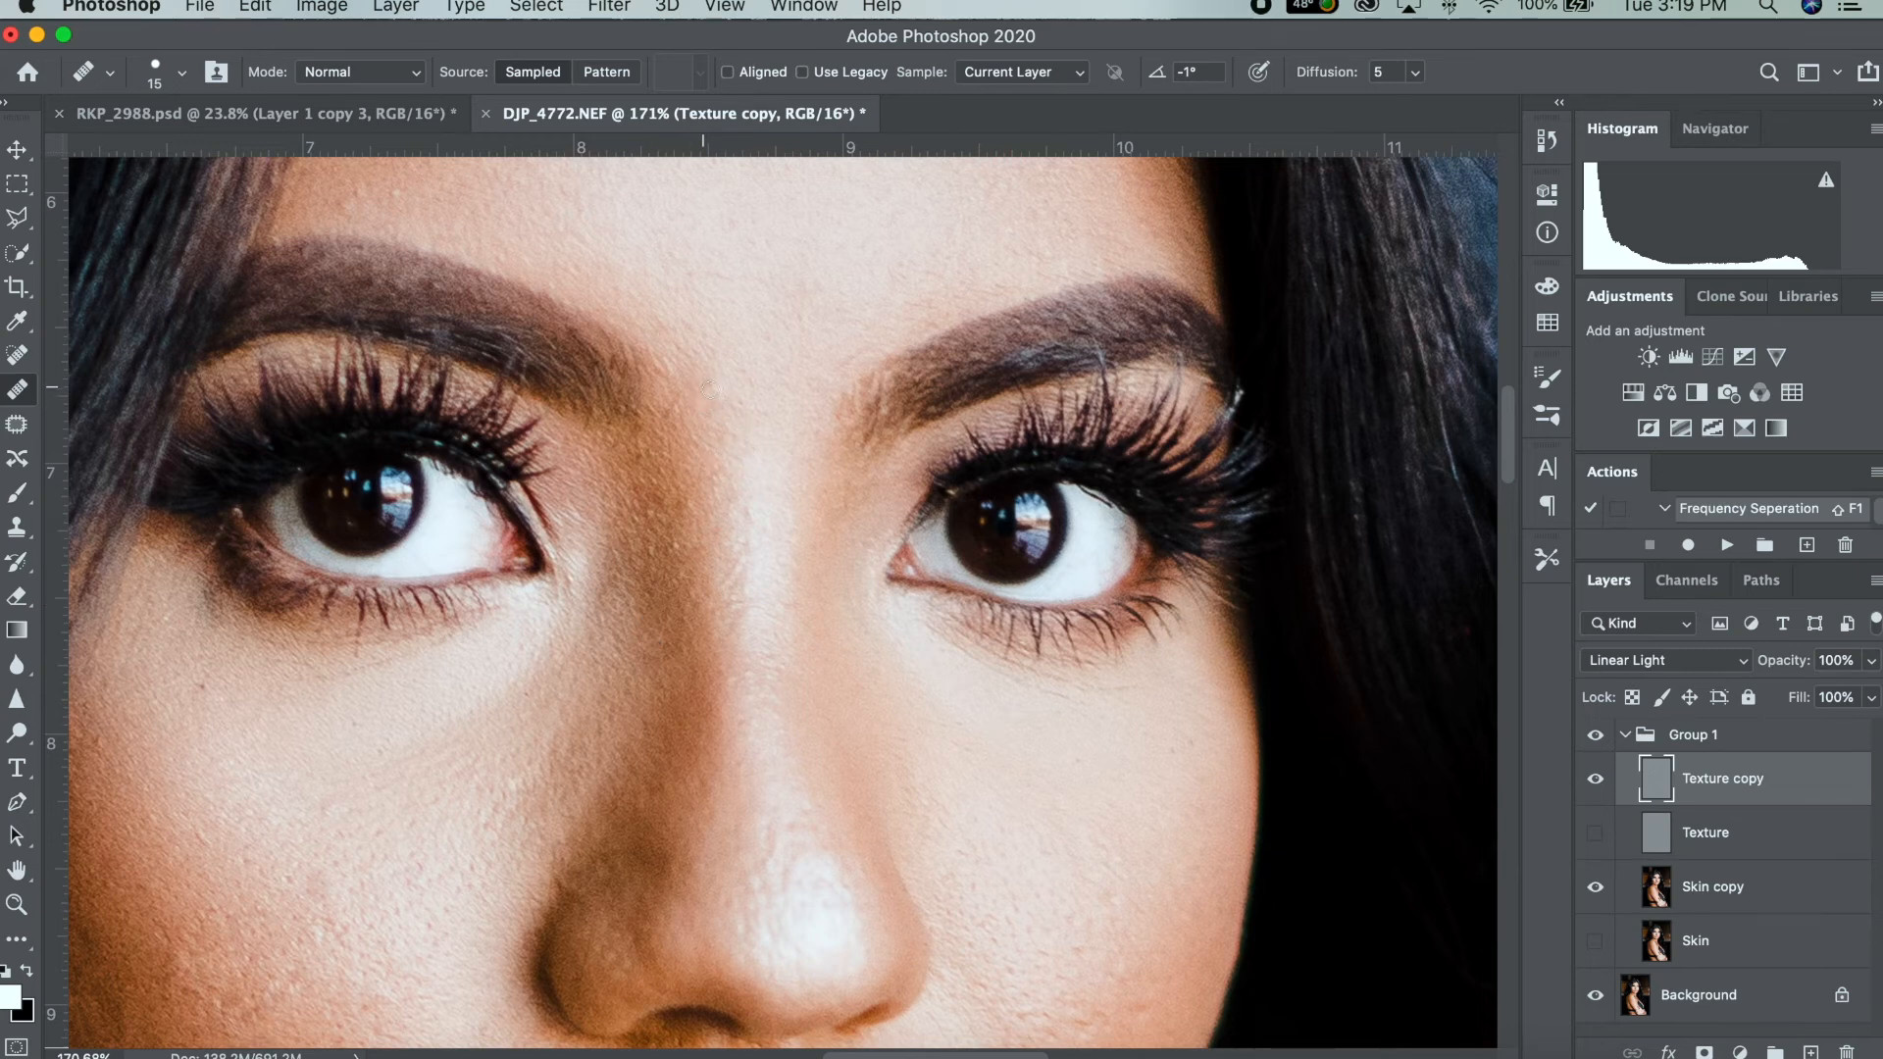
drag(721, 419, 733, 608)
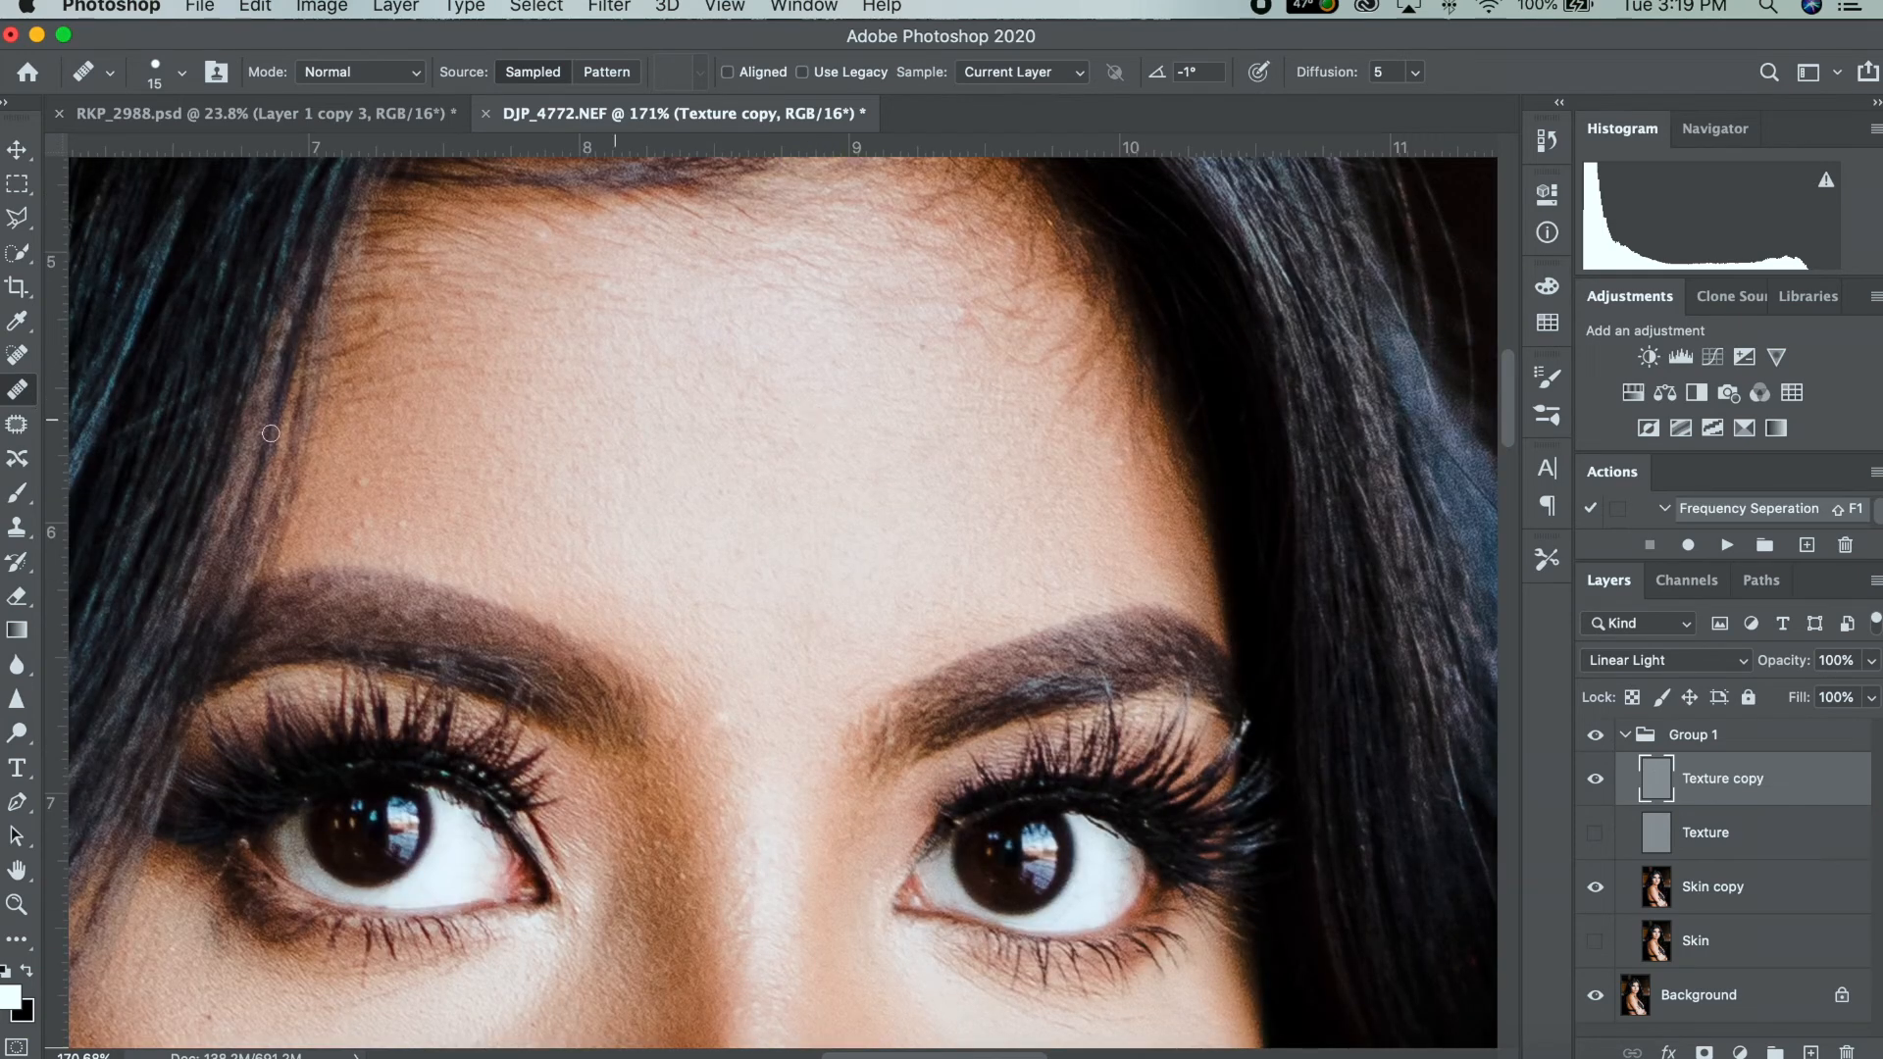
click(361, 482)
click(721, 718)
Reduce the healing brush to size 7 and retouch the fine spots under the eye on the brighter cheek.
scroll(782, 264, down, 8)
scroll(782, 265, right, 4)
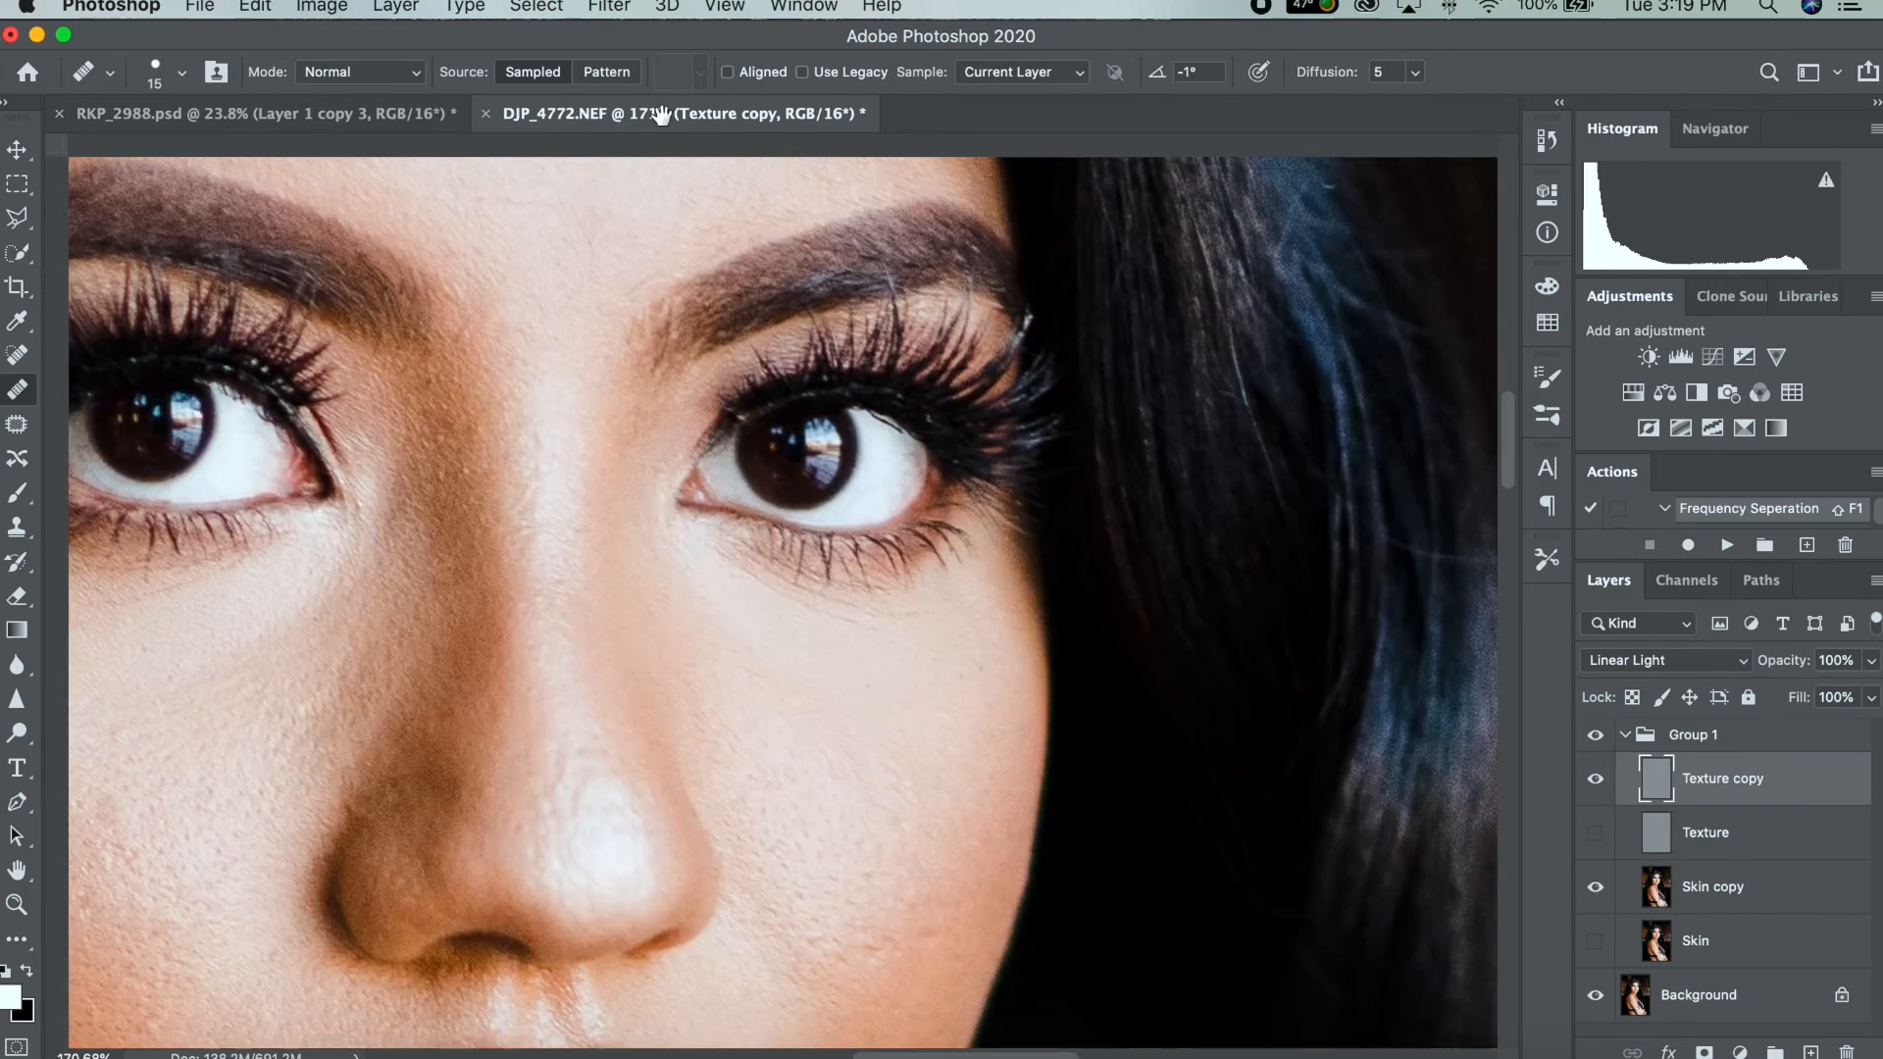
key(bracketleft)
key(bracketleft)
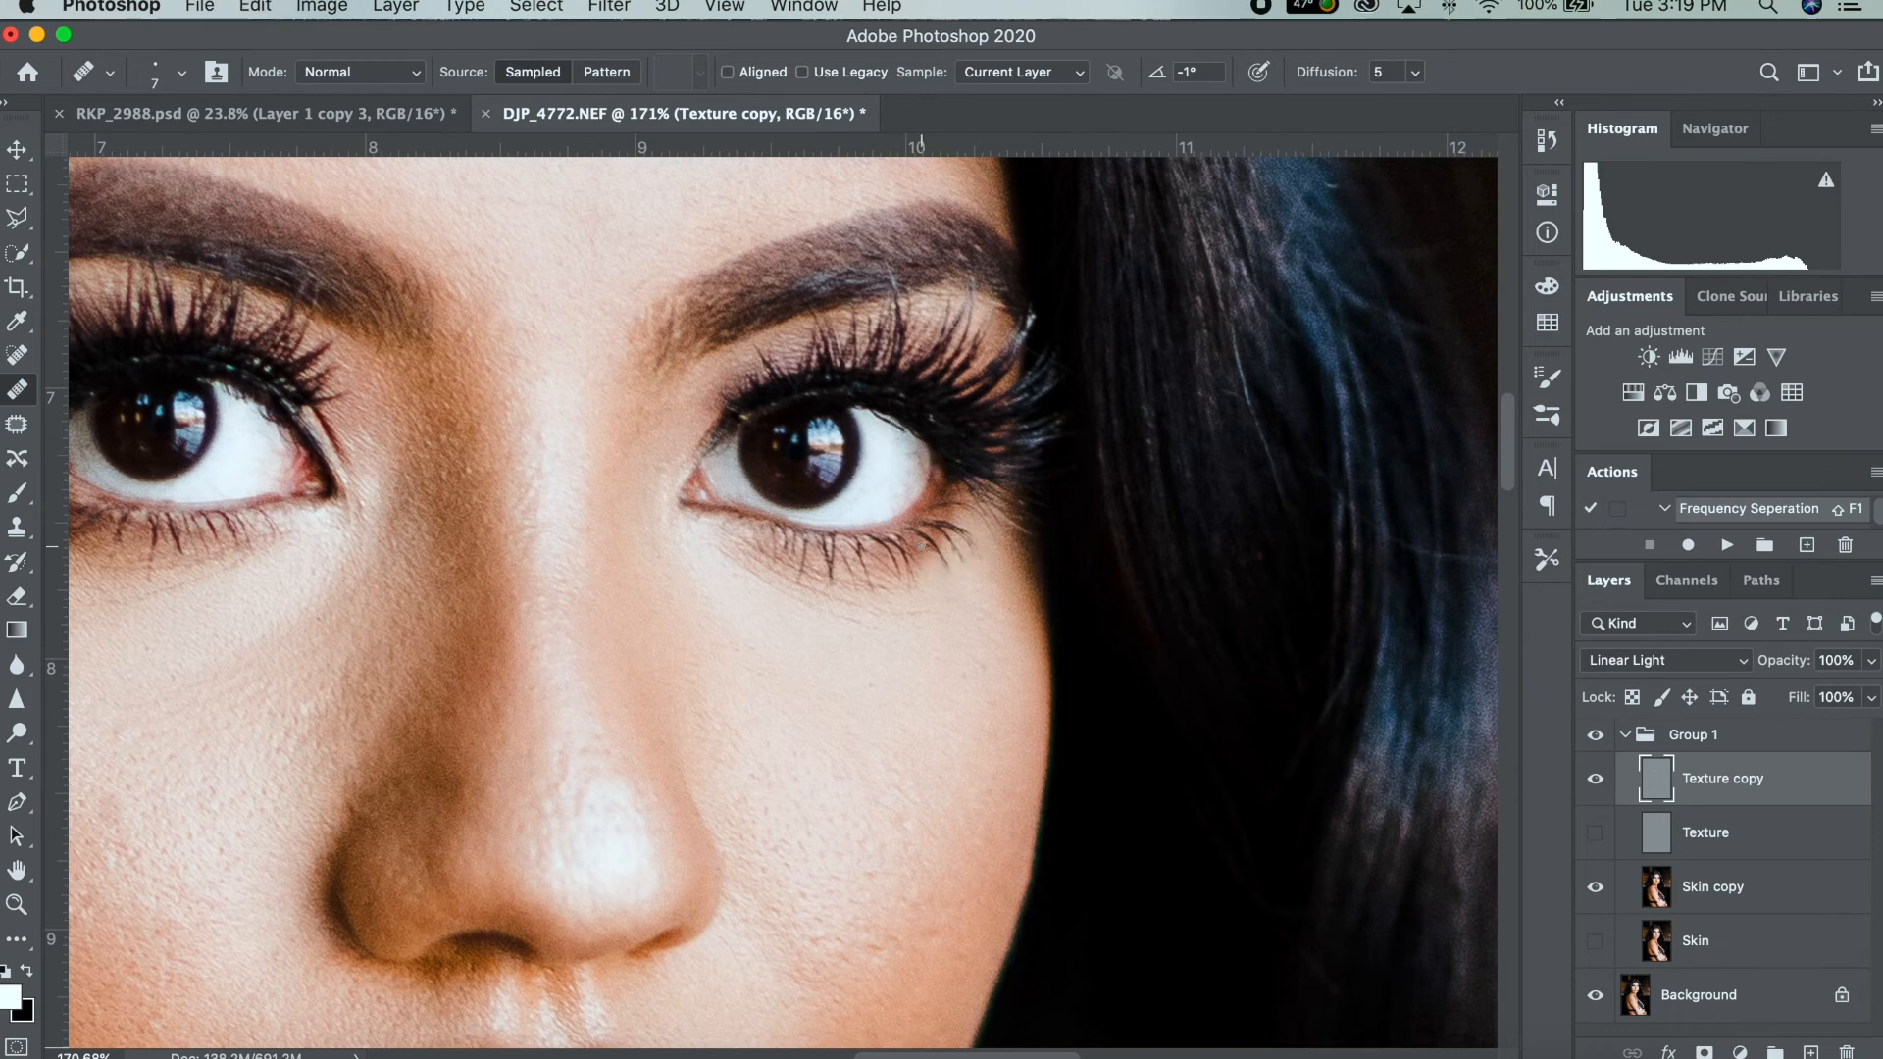
drag(891, 728, 1316, 193)
scroll(1167, 507, down, 2)
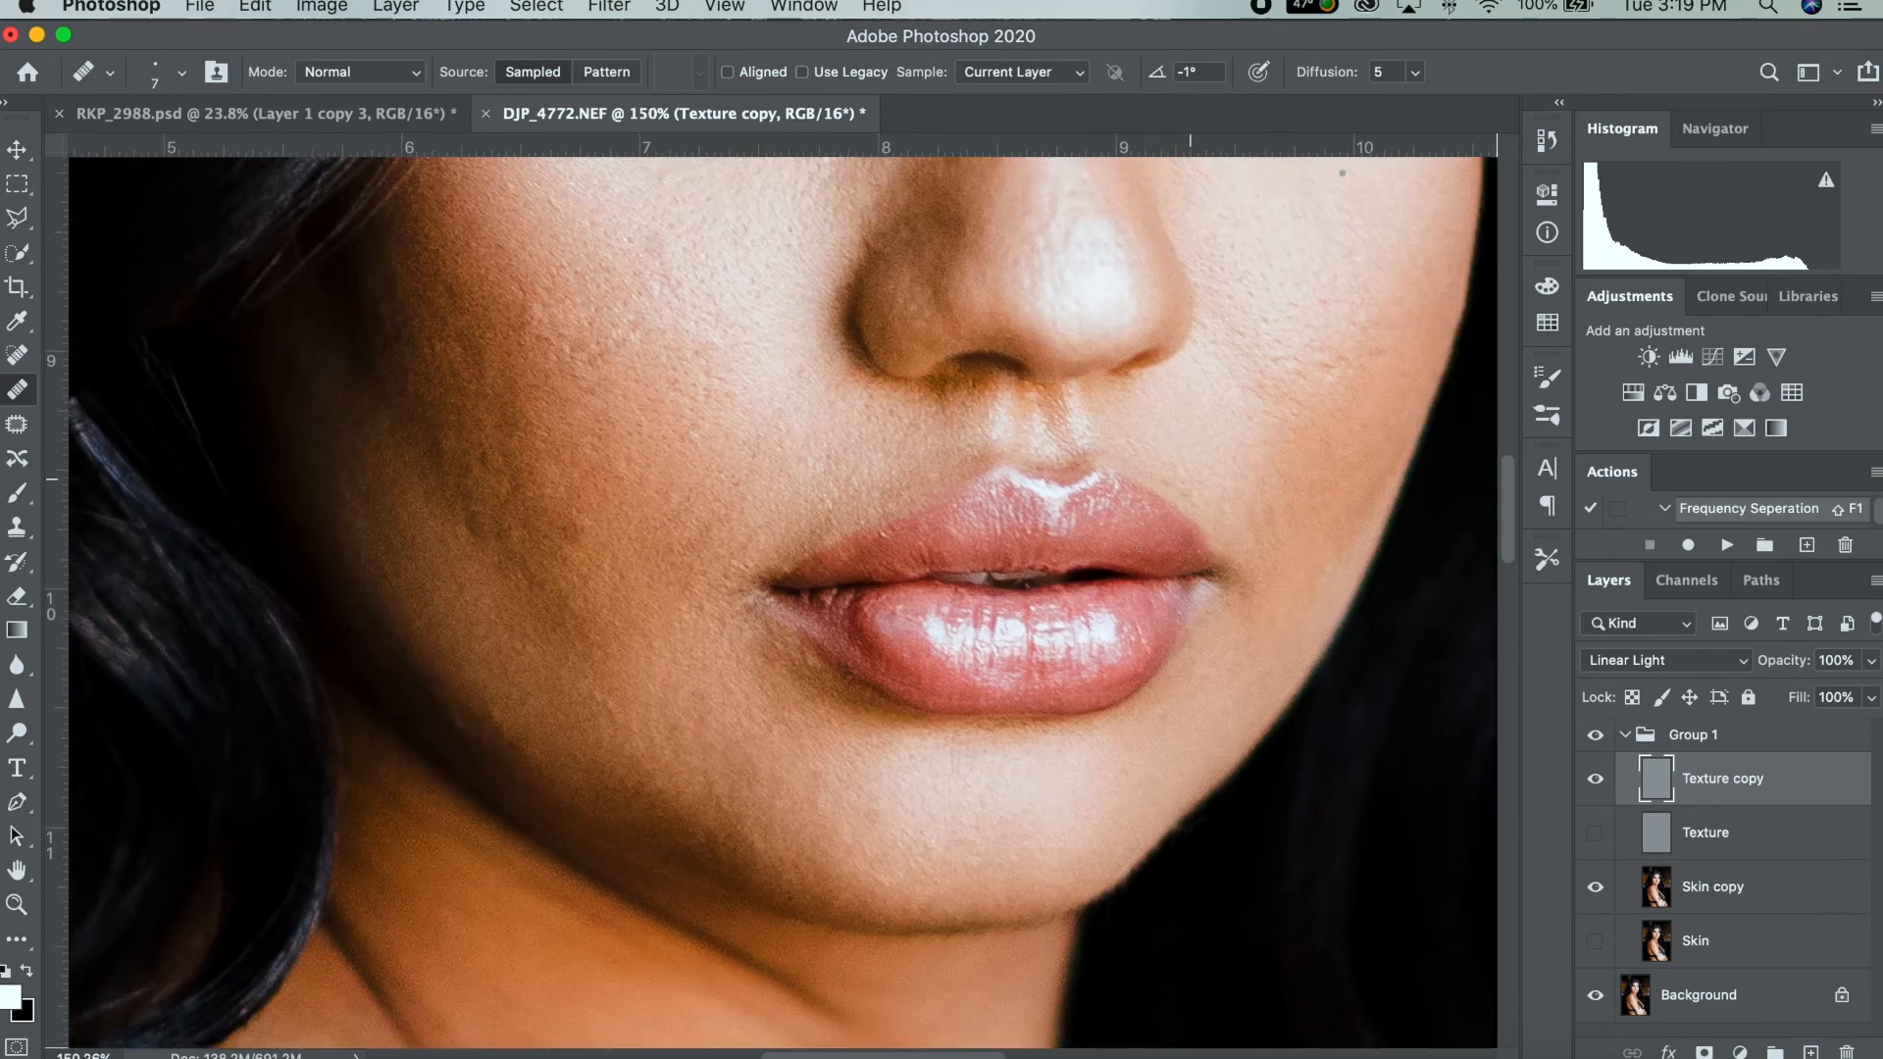
Enlarge the healing brush to size 30 and examine the neck, shoulder, arm and full face for remaining blemishes.
scroll(798, 584, down, 5)
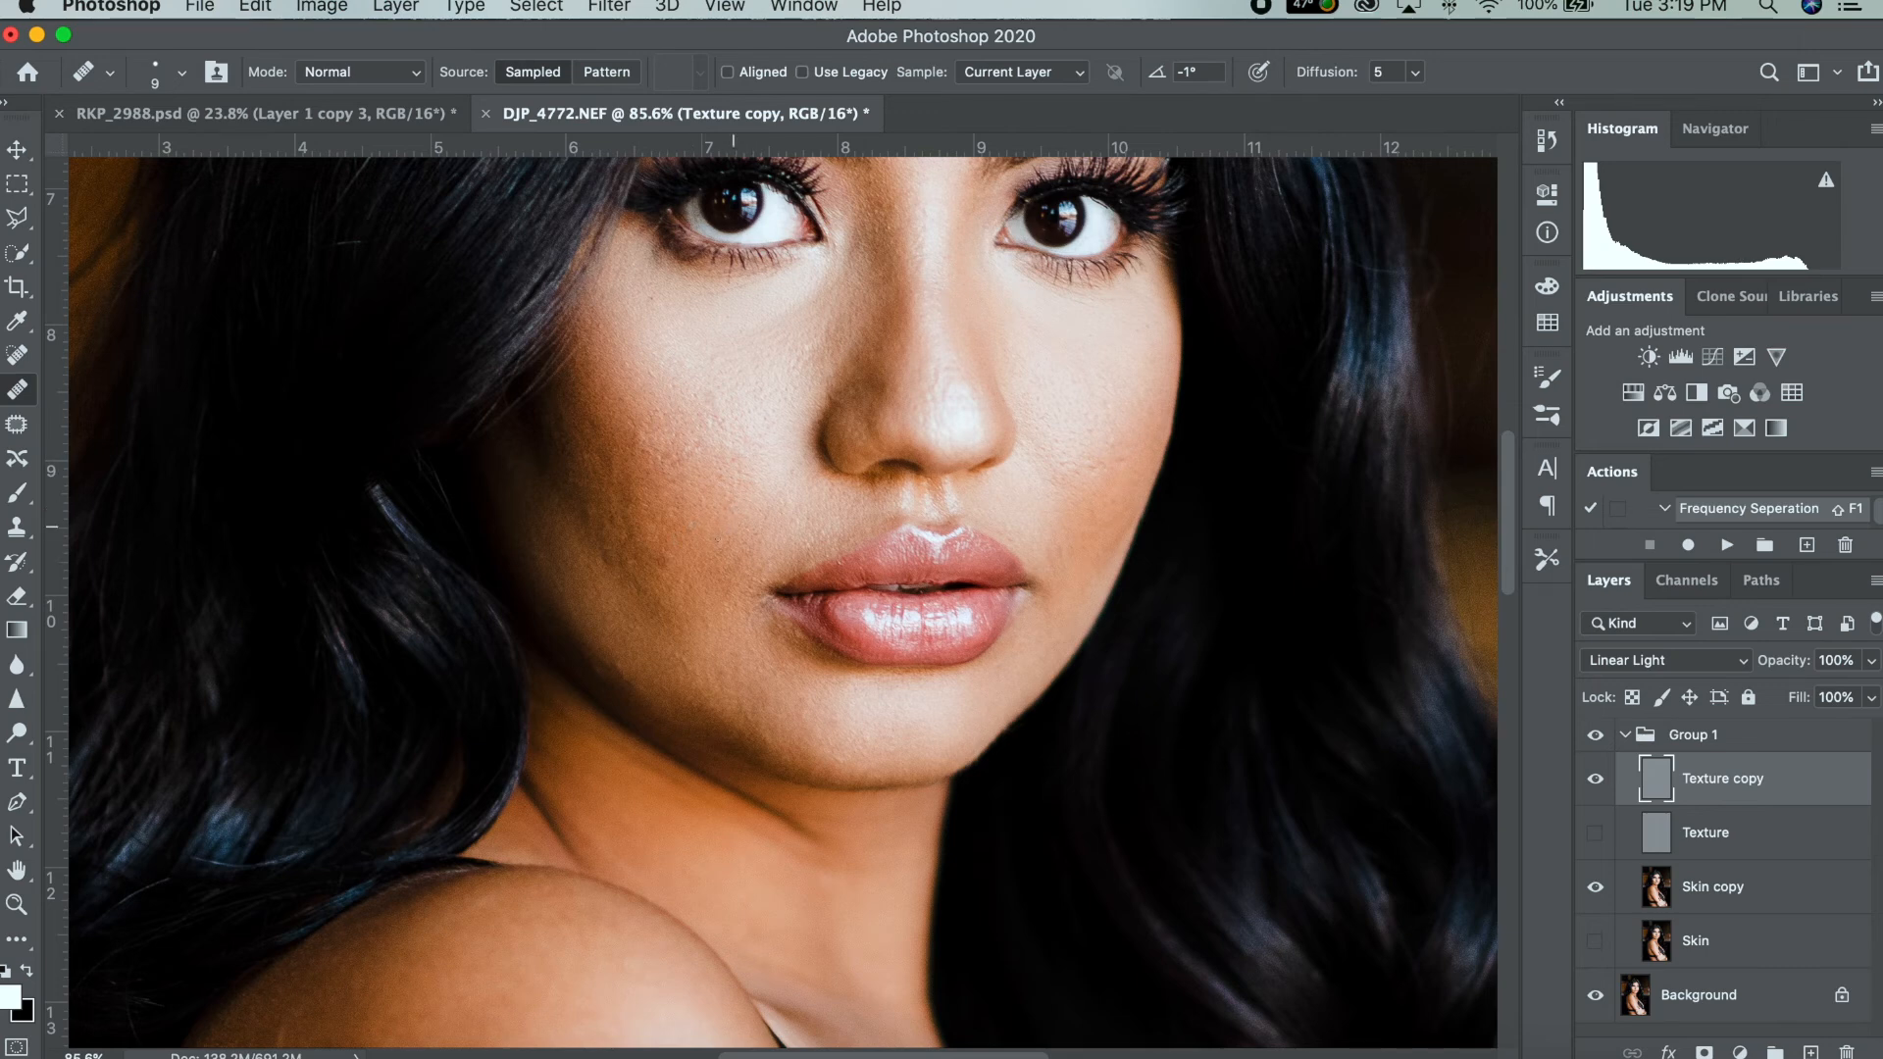
key(bracketright)
drag(673, 747, 748, 145)
scroll(792, 669, down, 5)
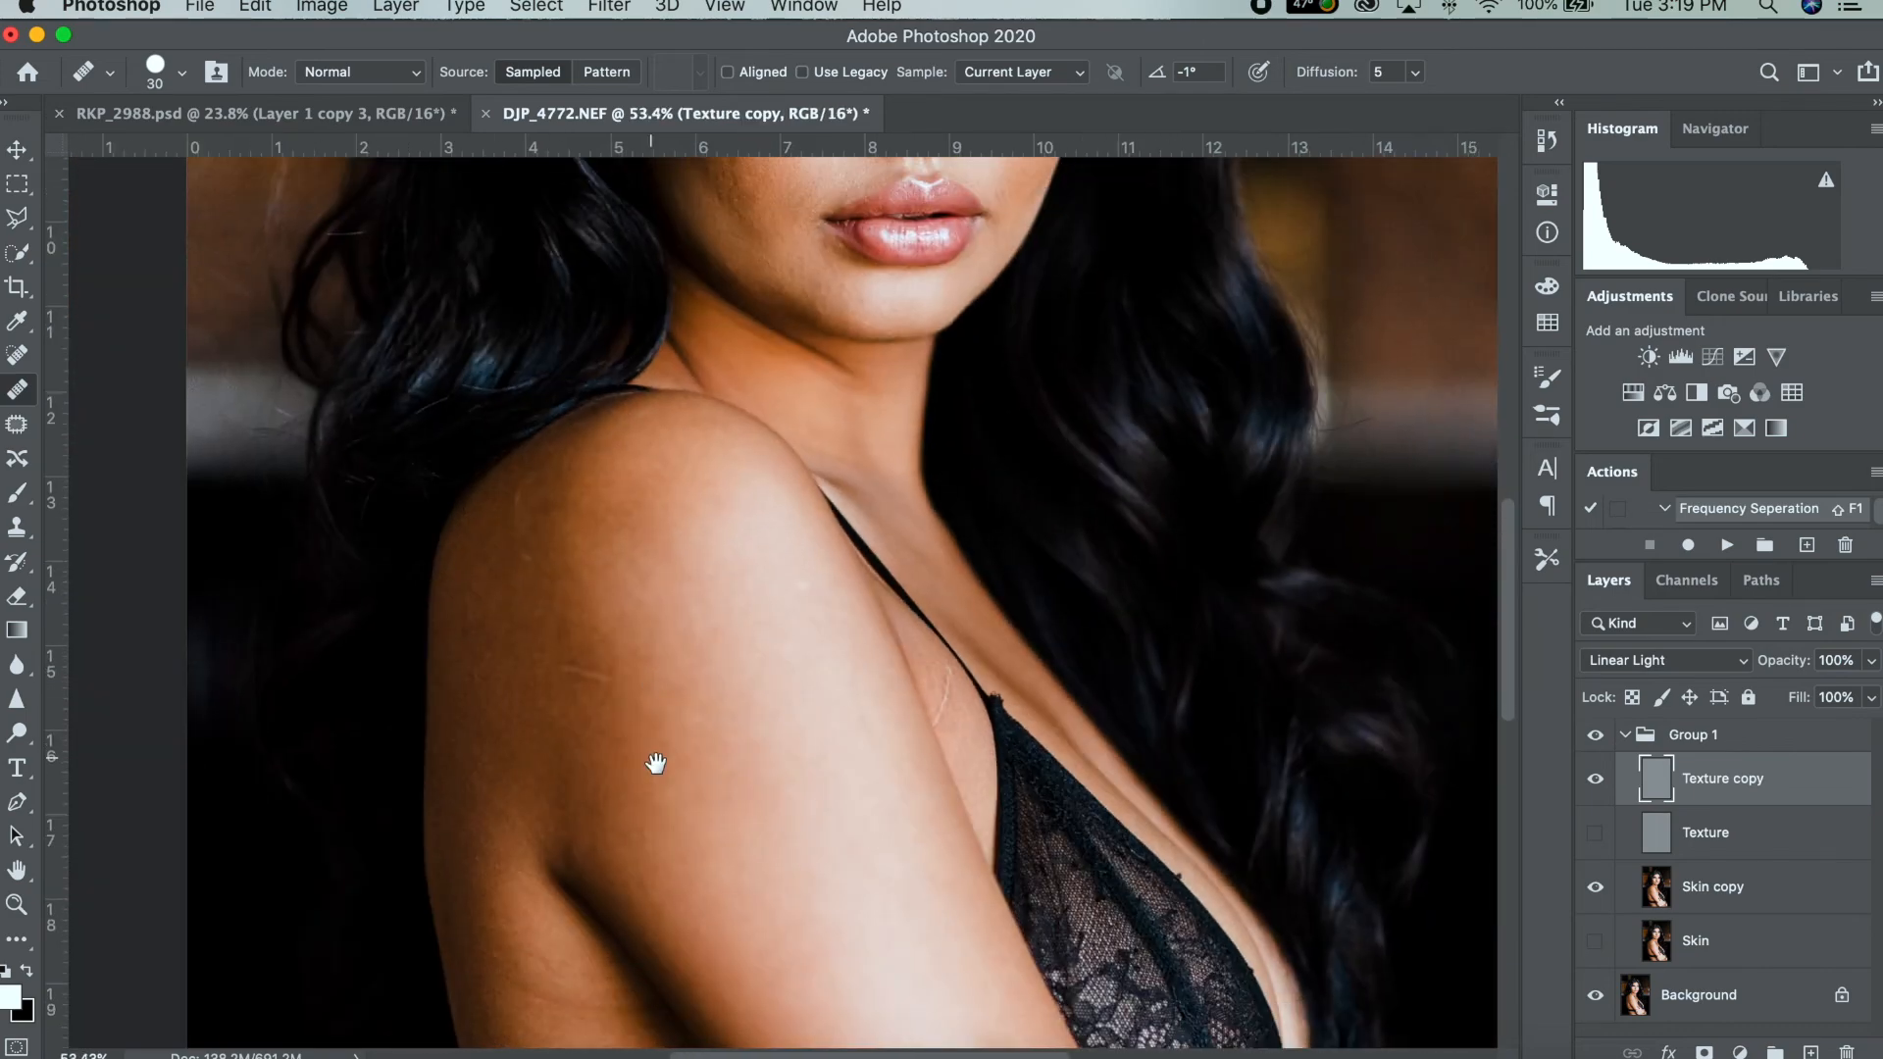
drag(651, 761, 588, 168)
drag(579, 458, 627, 739)
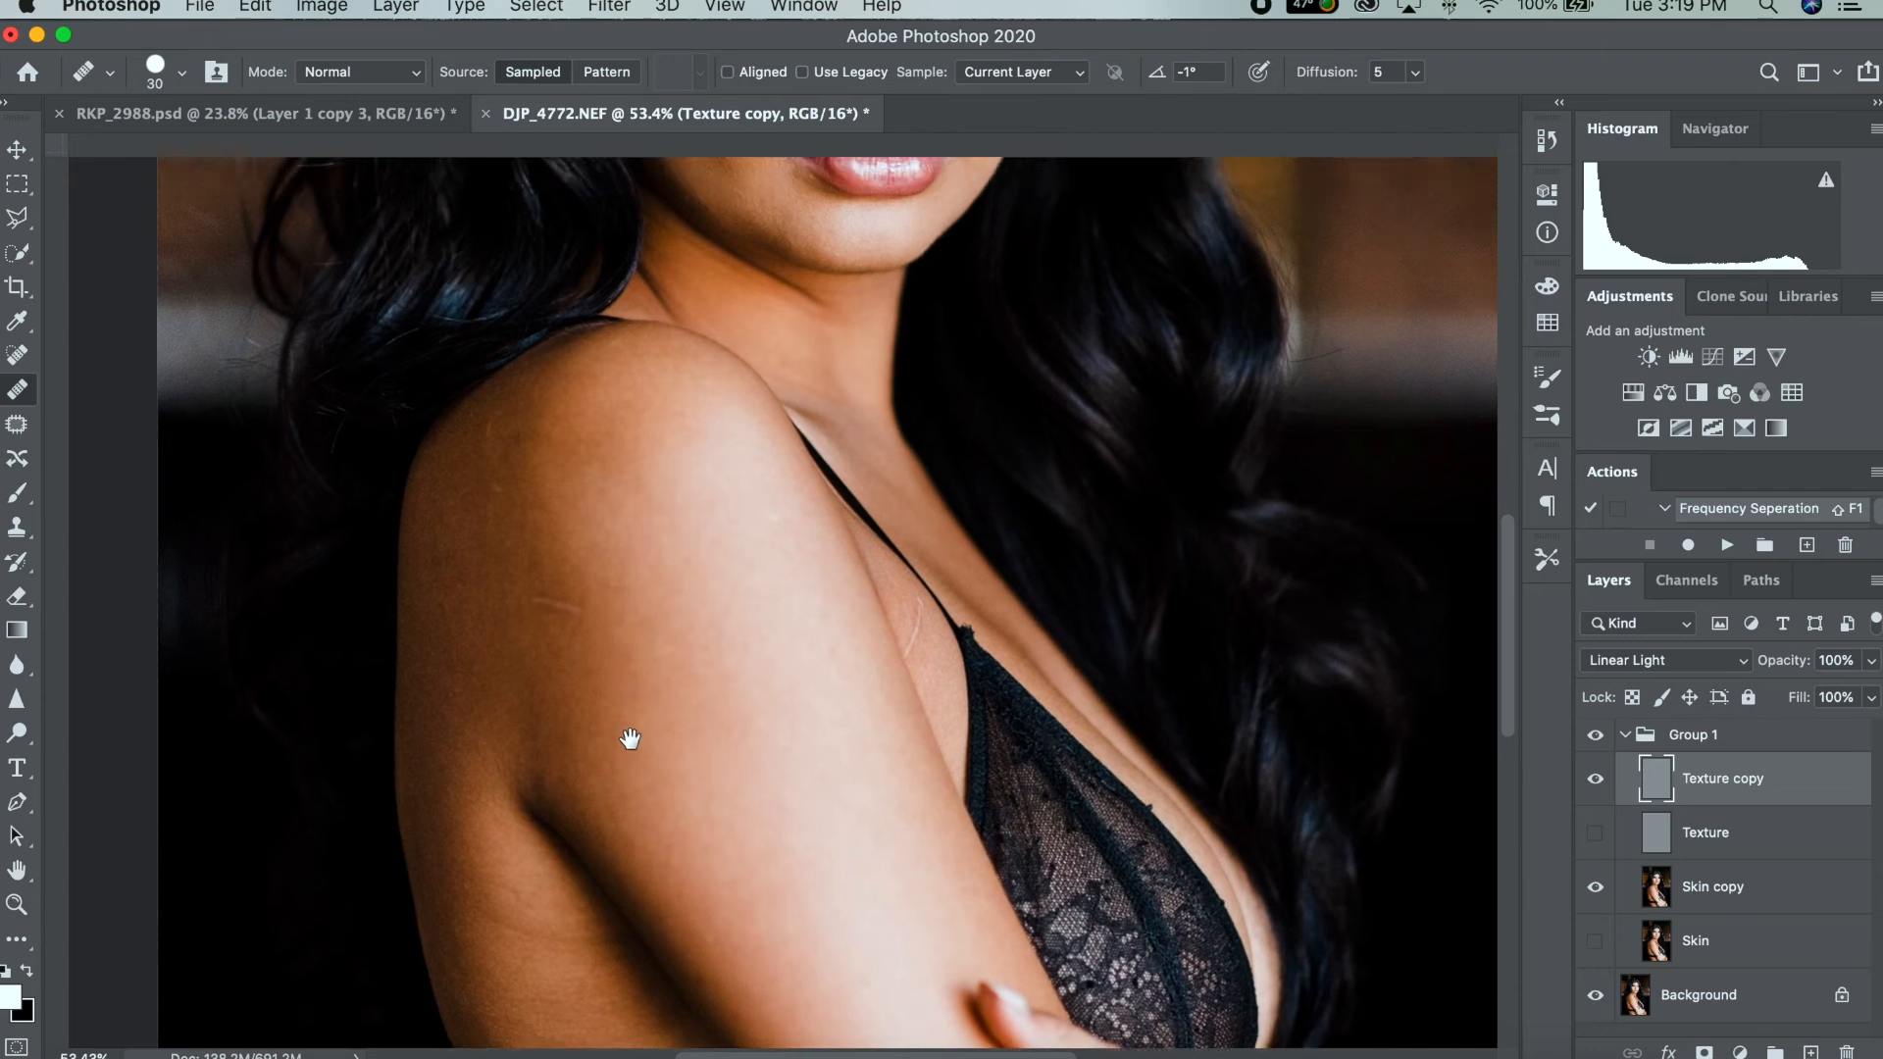
drag(604, 497, 614, 784)
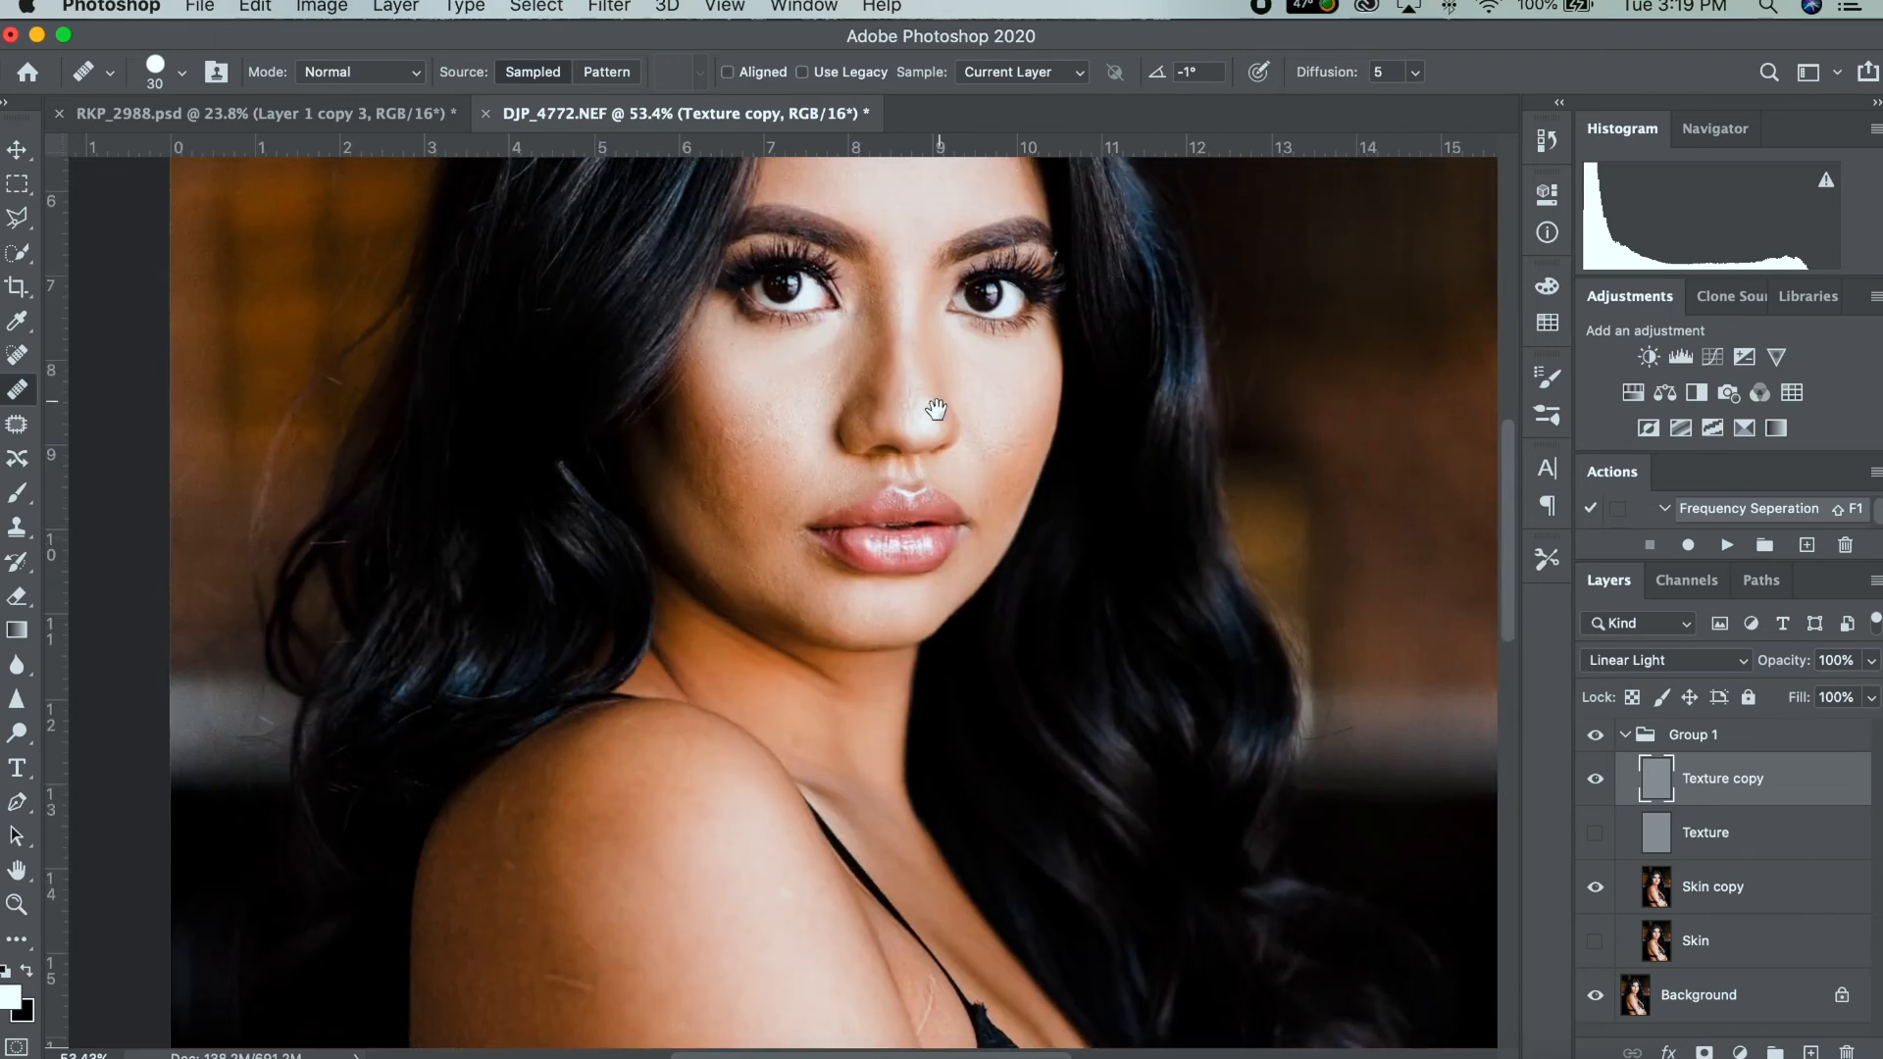
drag(935, 409, 912, 585)
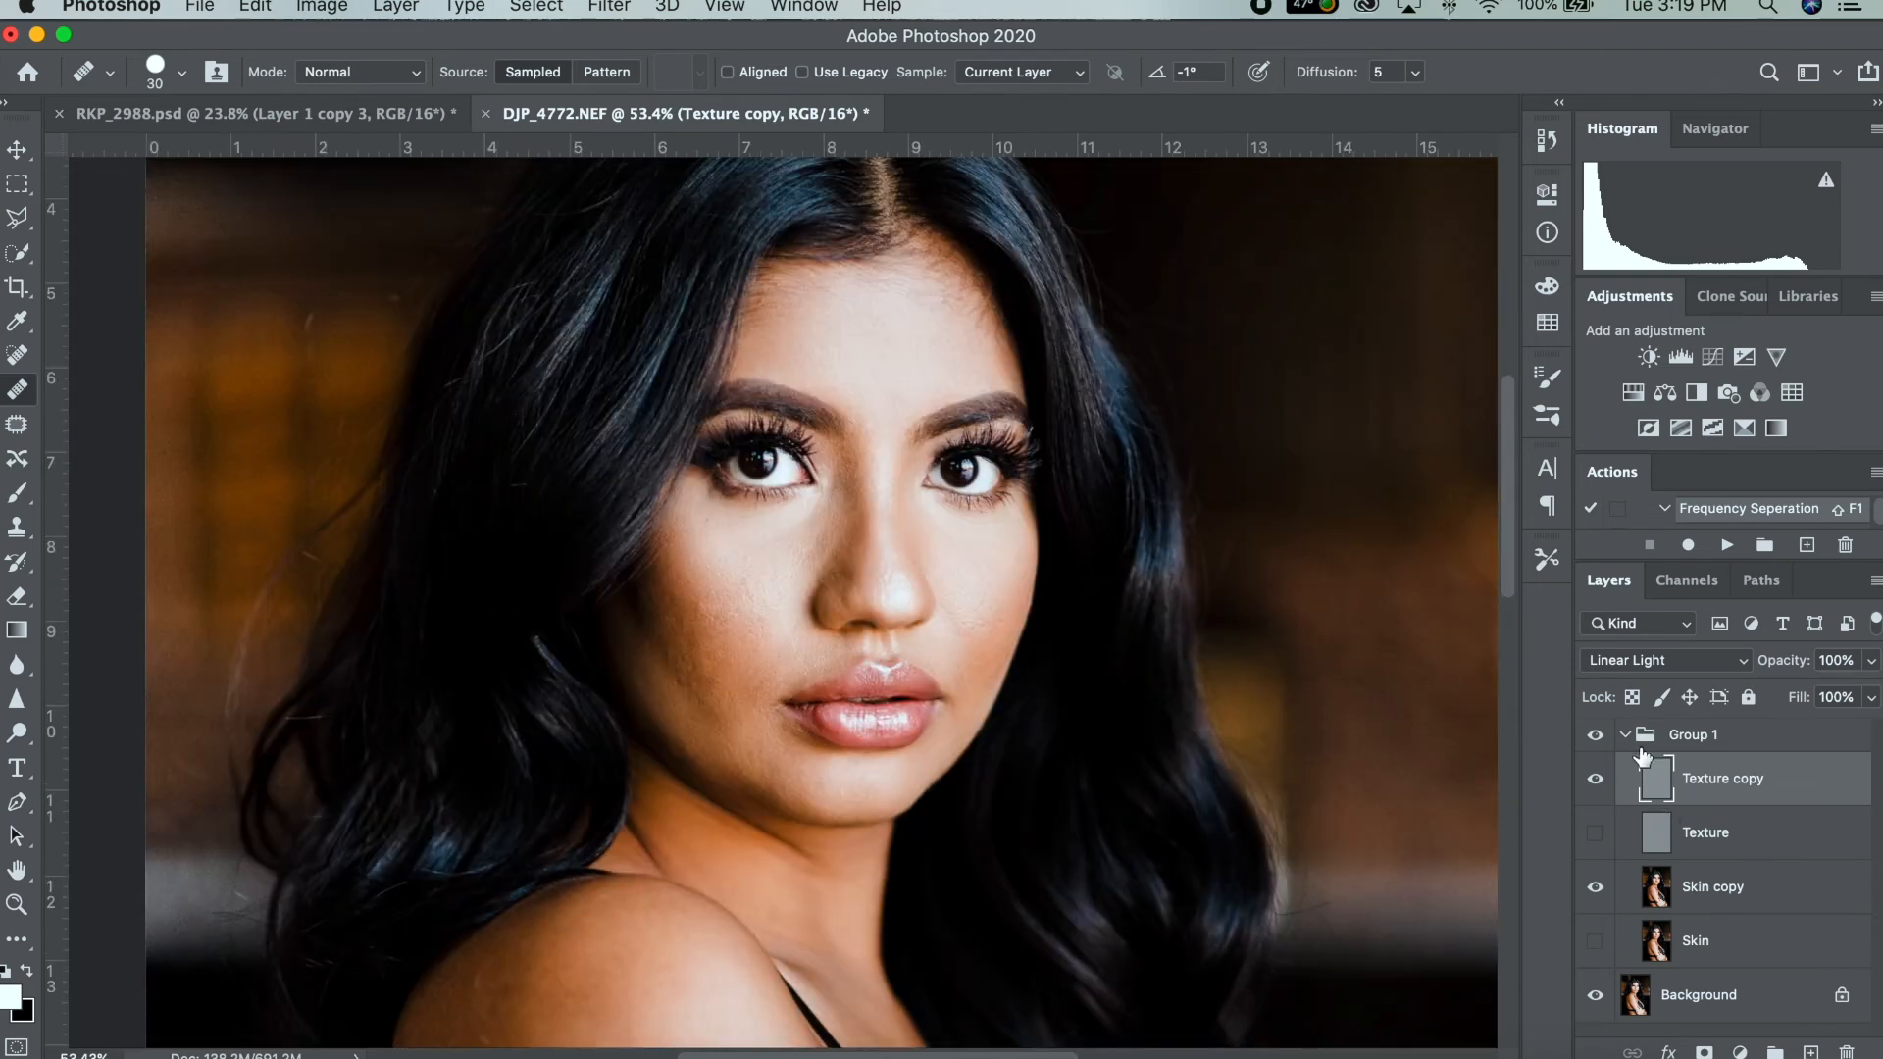
Compare the portrait before and after the texture retouching by toggling Group 1's visibility twice.
click(1595, 736)
click(1595, 735)
click(1595, 735)
click(1596, 736)
Heal the dark uneven tone on the shaded cheek on the Skin copy layer, sampling neighbouring skin.
click(1706, 897)
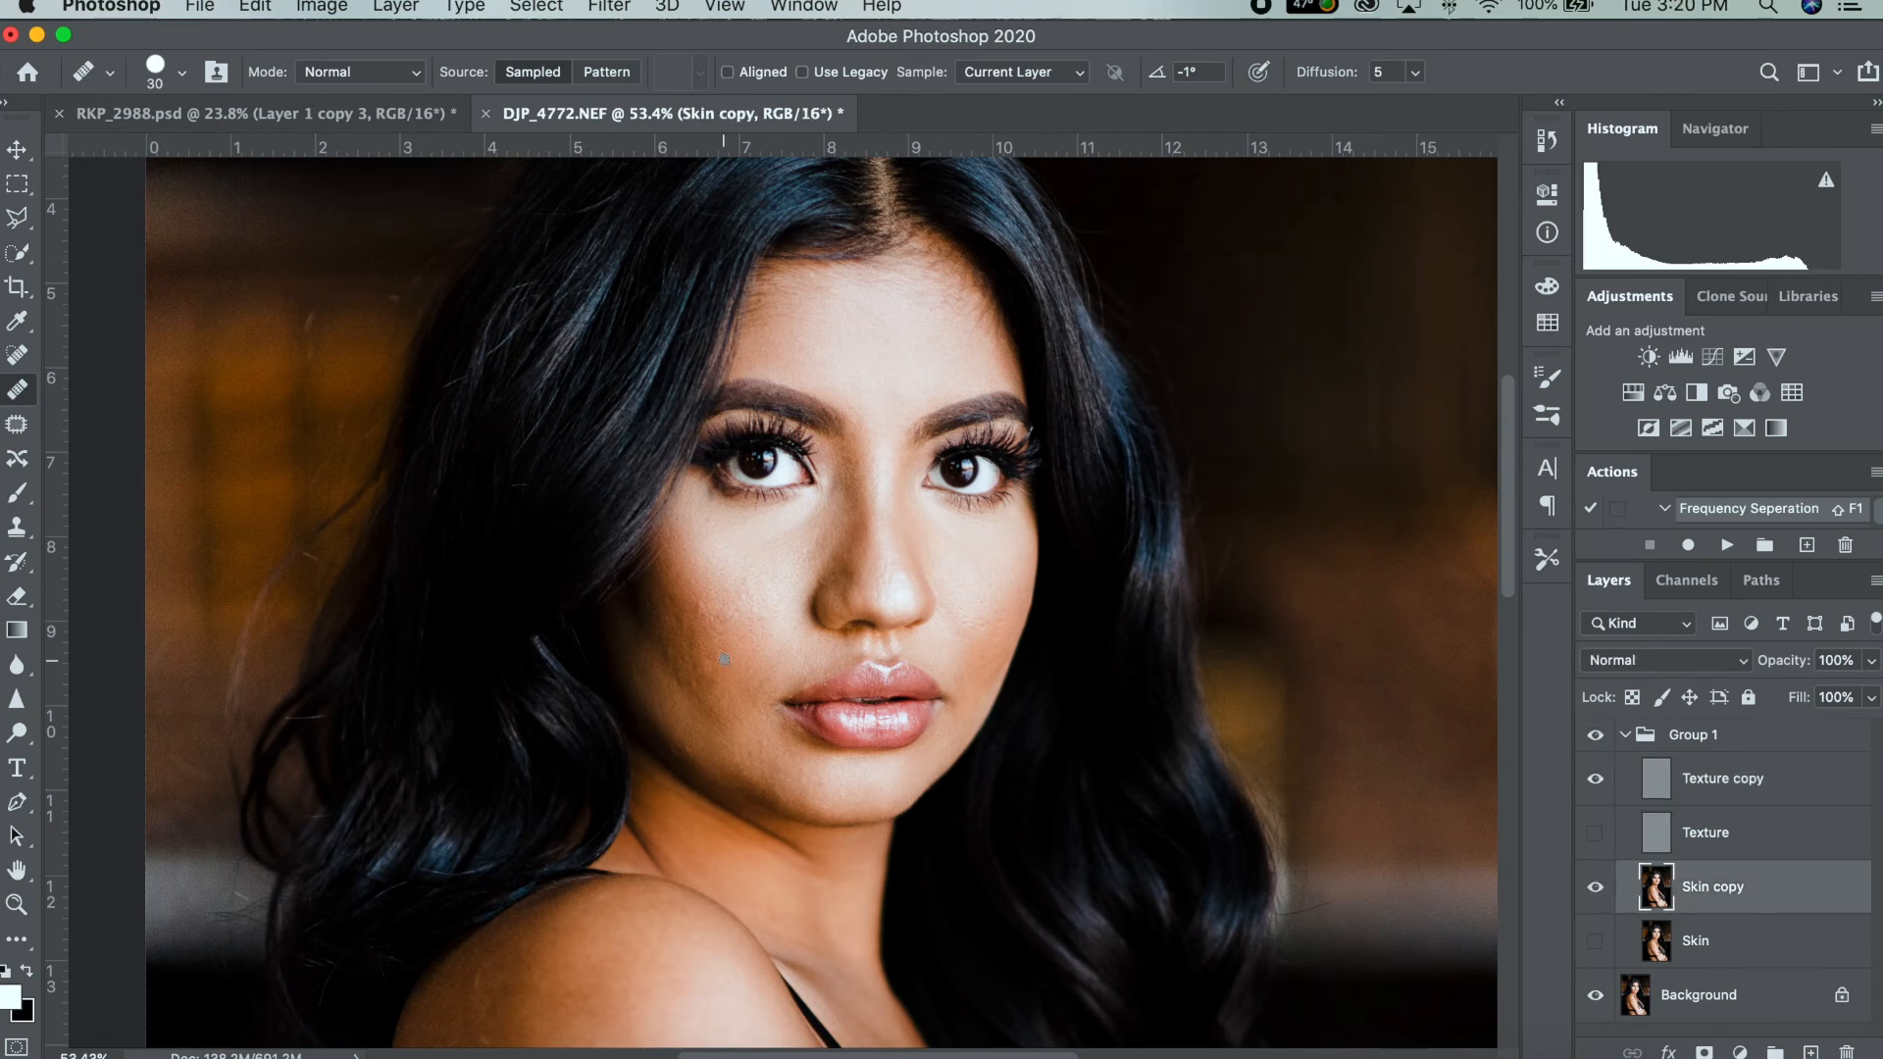
scroll(724, 660, up, 5)
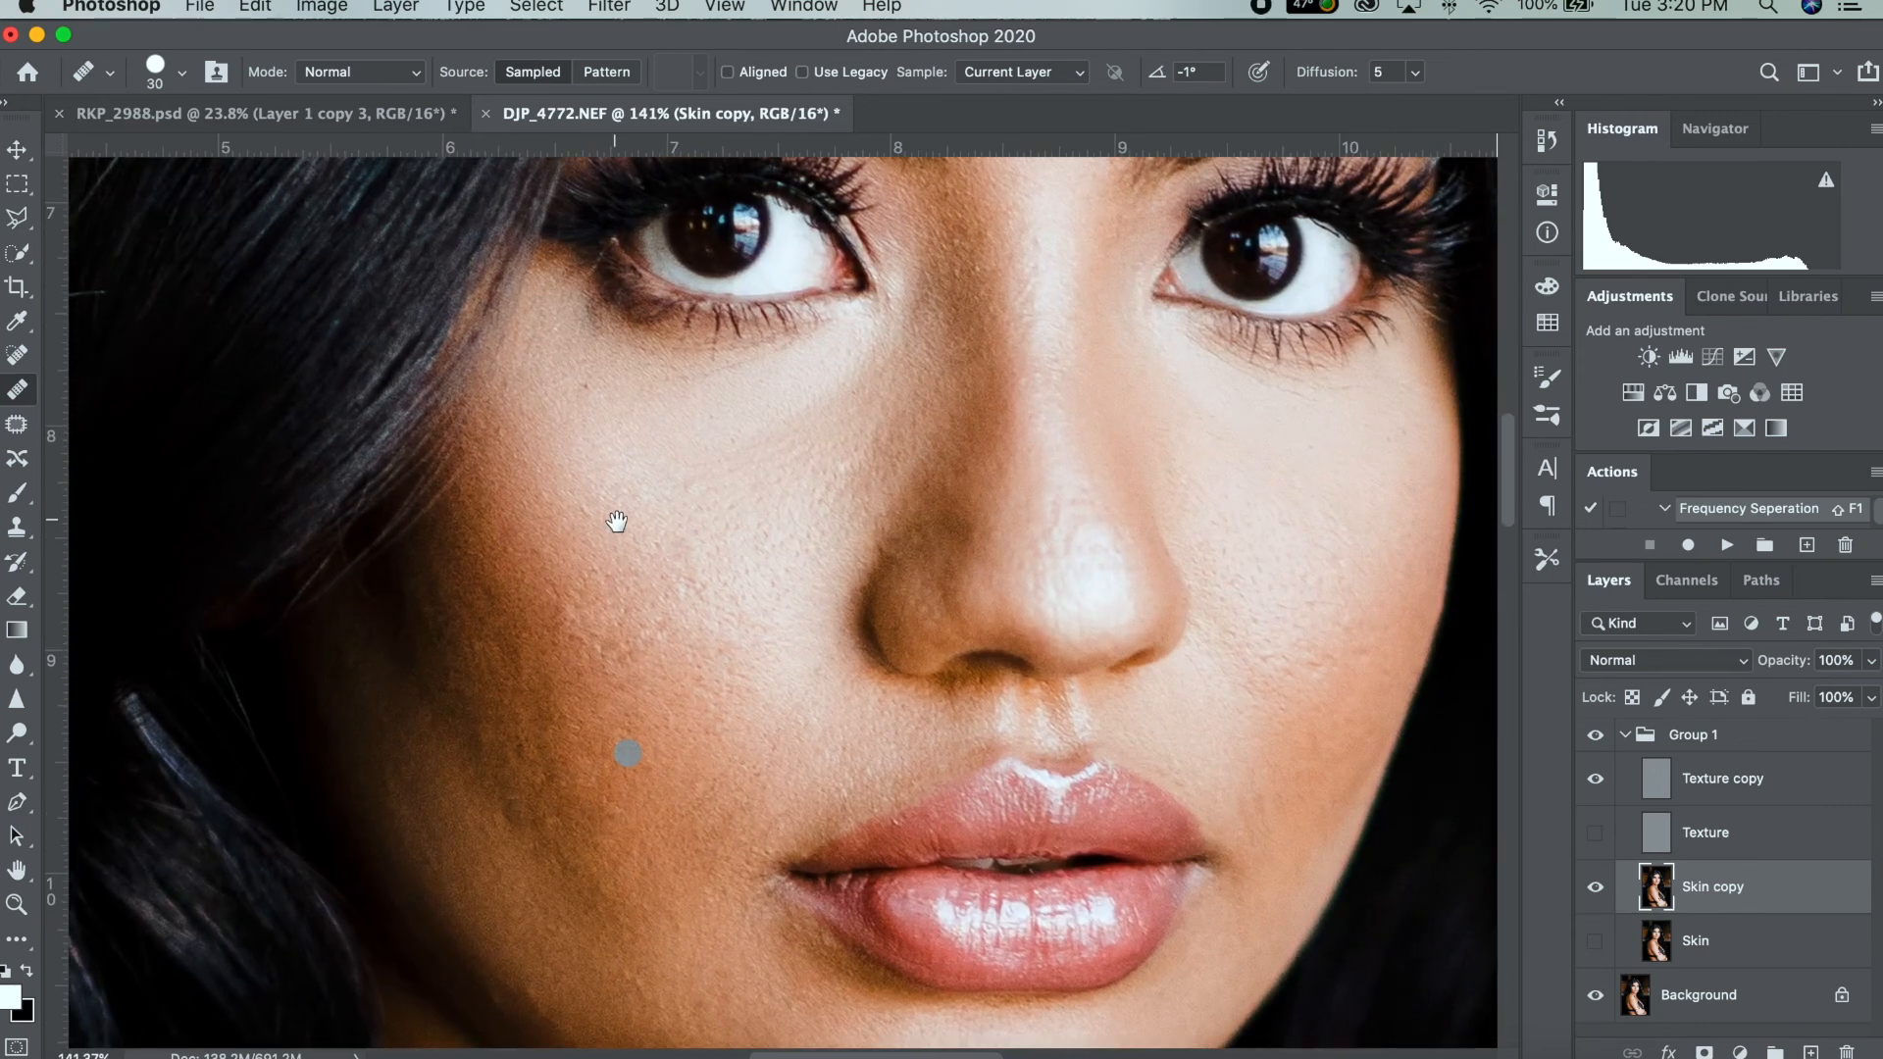
drag(617, 521, 703, 470)
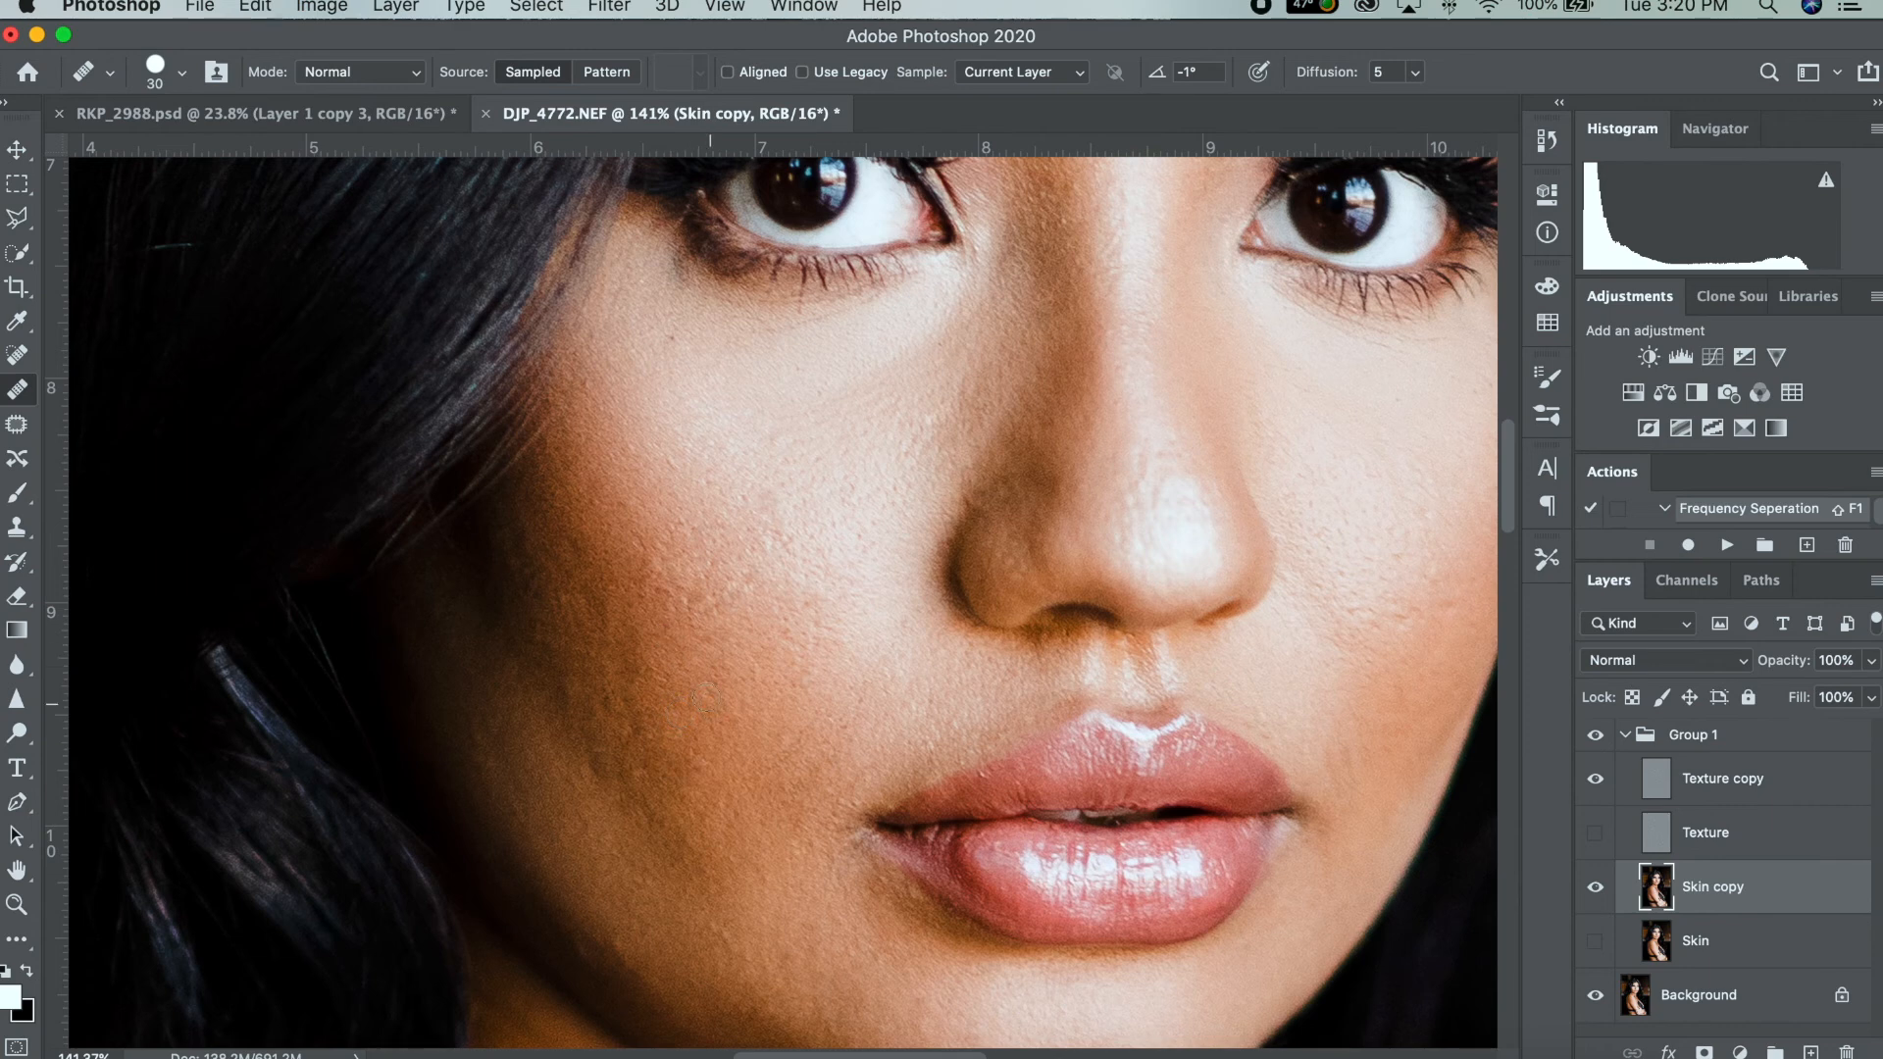
alt+click(658, 642)
click(647, 710)
alt+click(620, 633)
click(1157, 717)
scroll(1147, 706, down, 5)
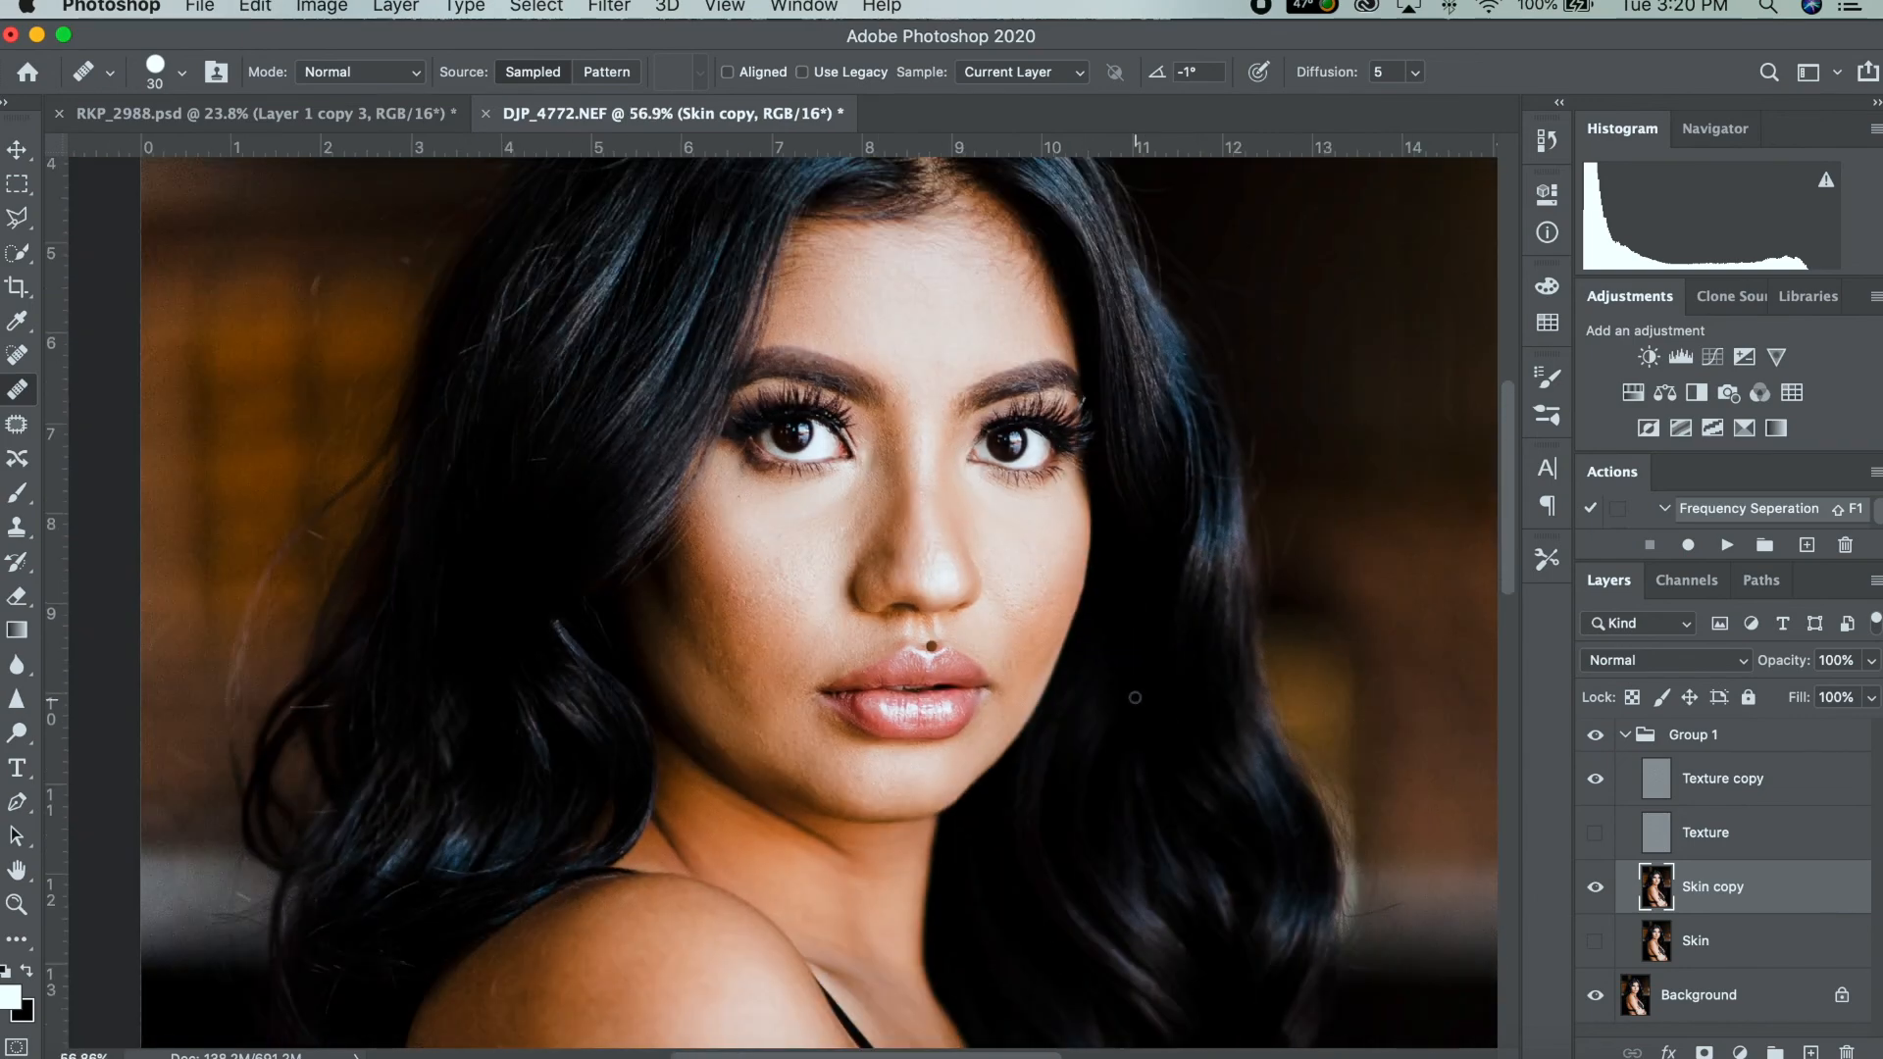
scroll(1136, 698, down, 2)
Heal the texture along the bridge and side of the nose on the Texture copy layer.
alt+click(876, 556)
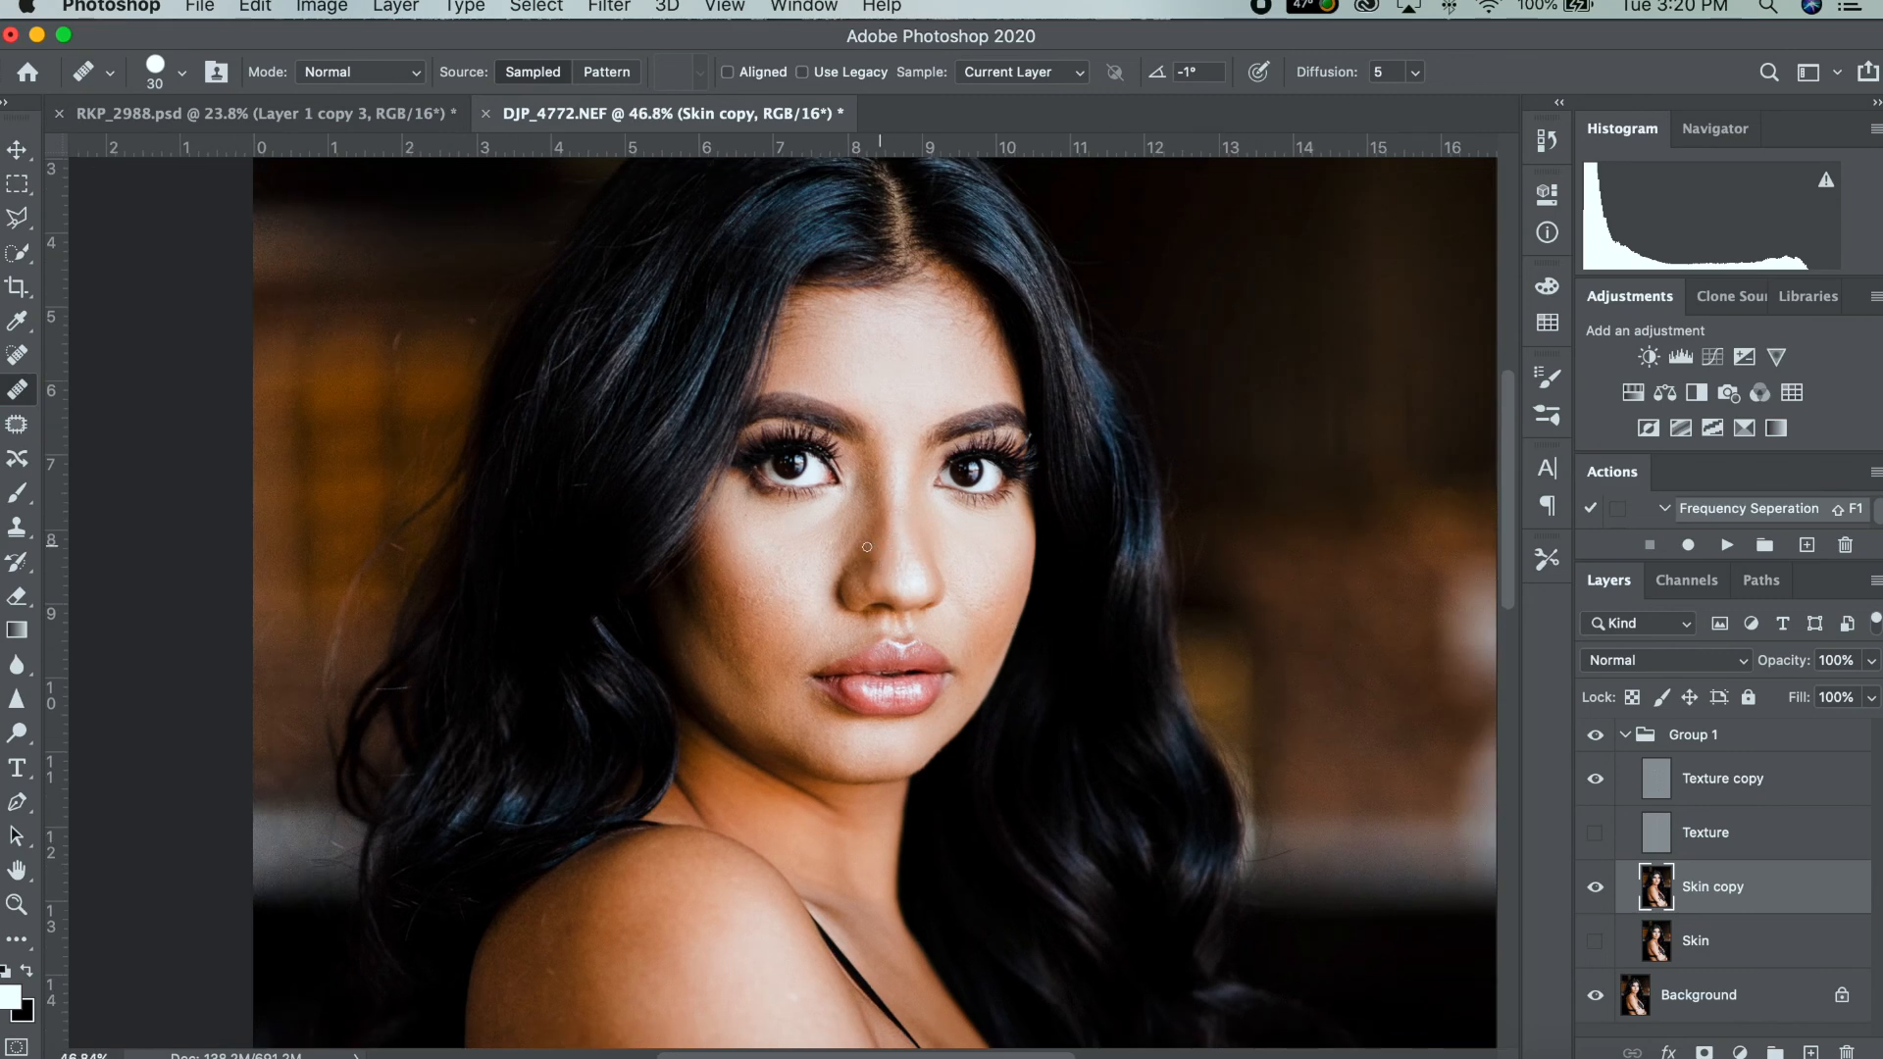
scroll(867, 546, up, 5)
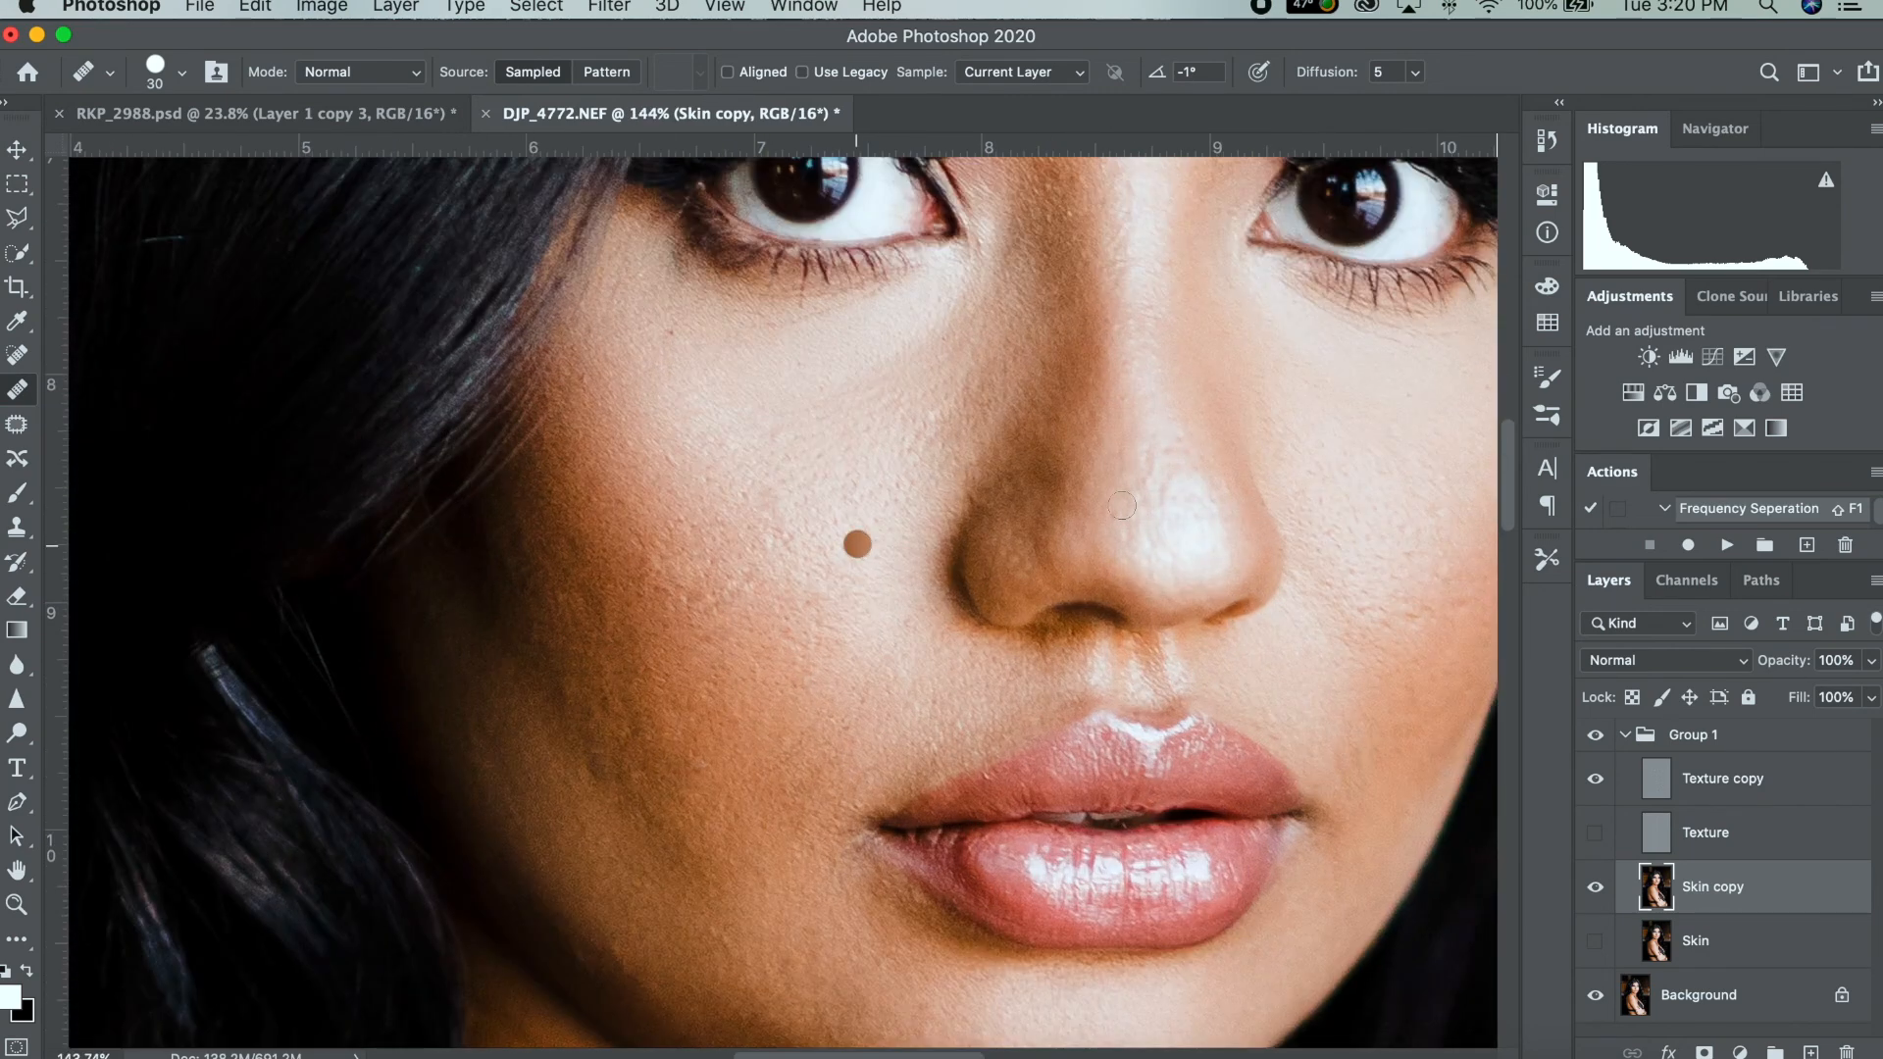
click(1730, 794)
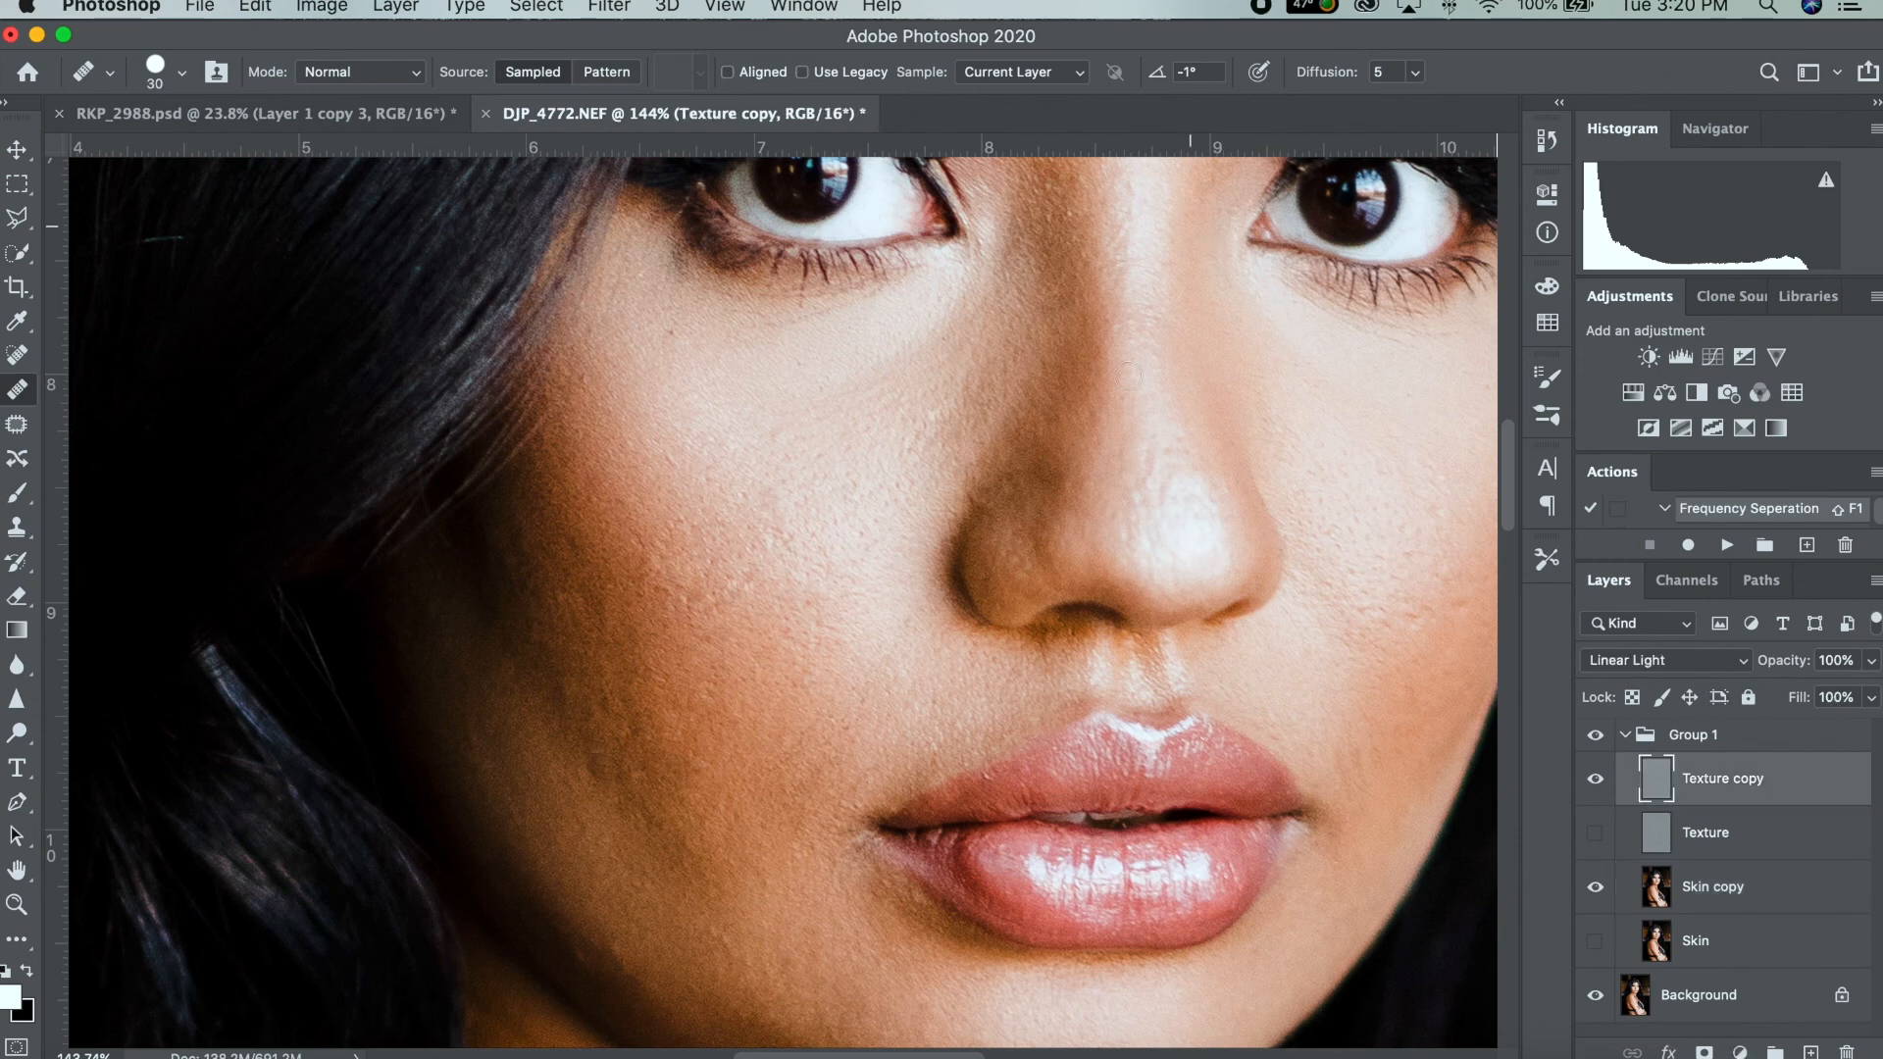
alt+click(1076, 465)
click(1055, 467)
click(1051, 414)
Sample clean texture on the upper cheek and heal the spots below the eye.
alt+click(687, 328)
click(776, 395)
scroll(565, 422, down, 5)
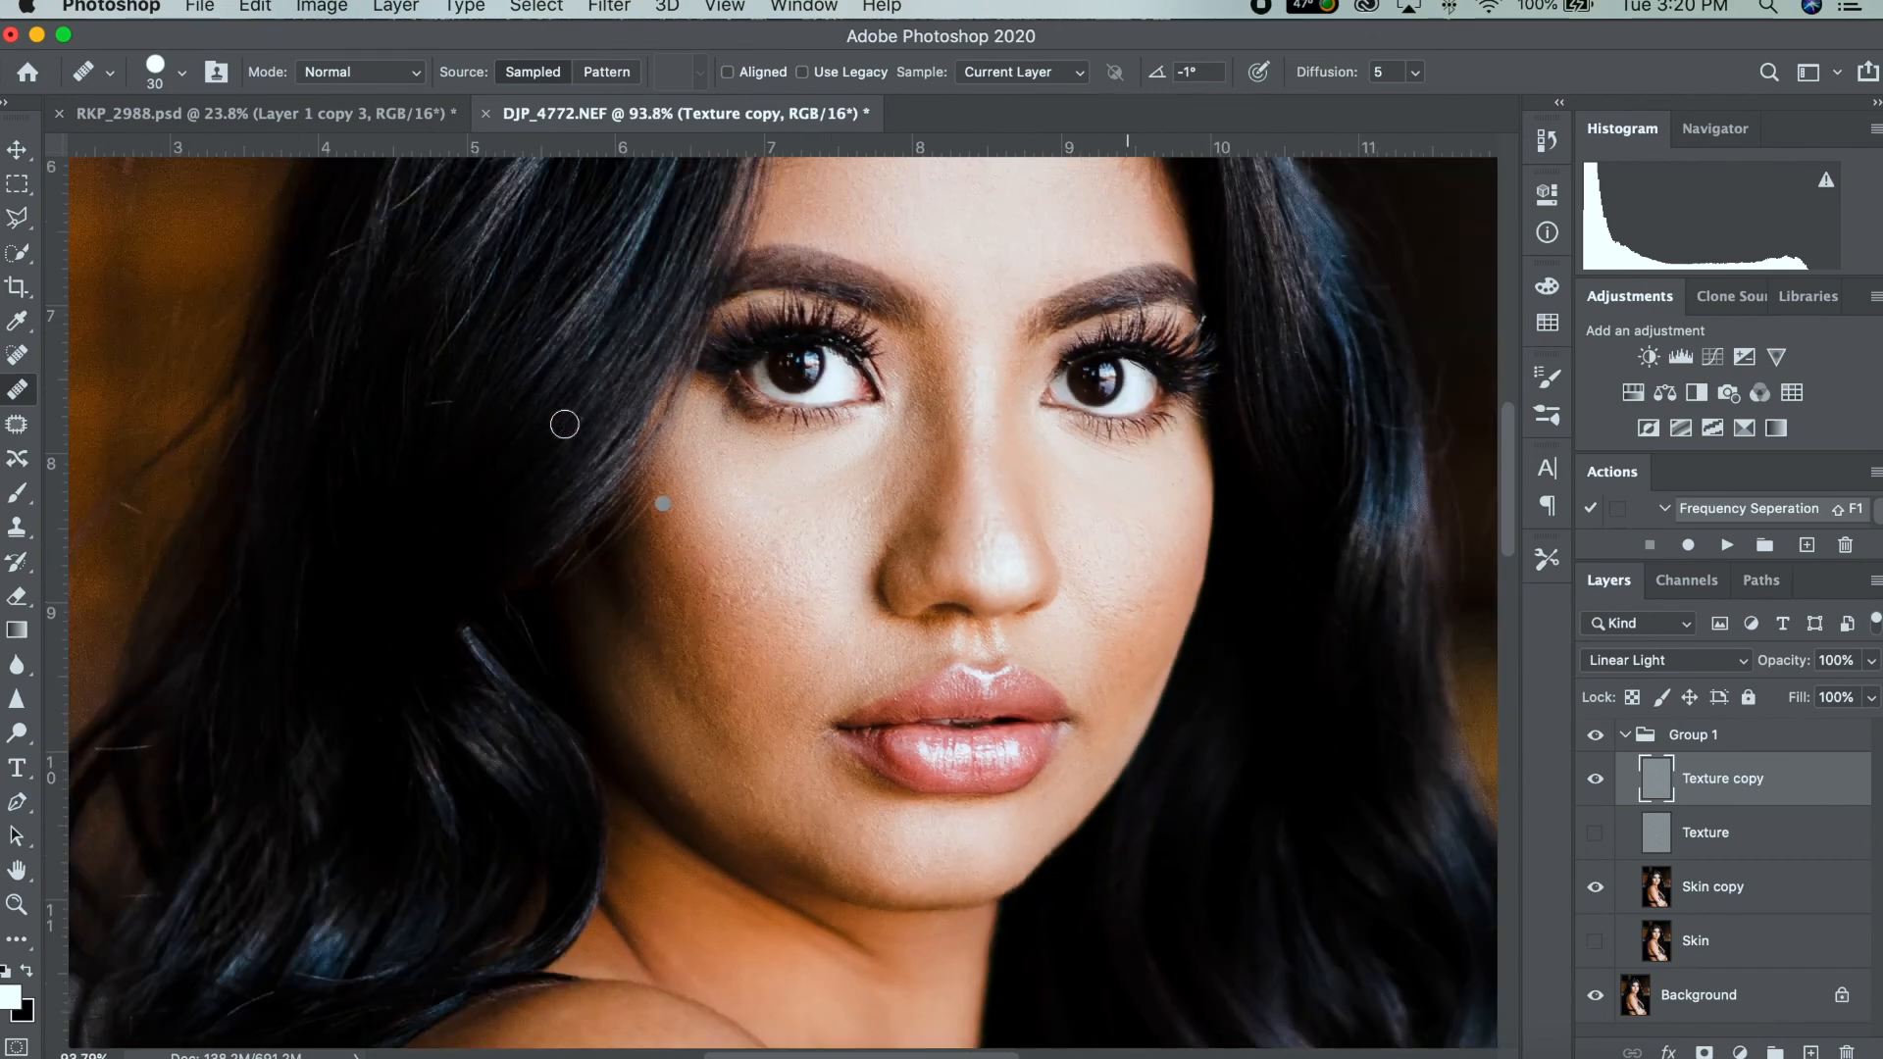
Compare the whole face with and without the skin retouching by hiding Group 1 and showing it again.
scroll(576, 424, down, 4)
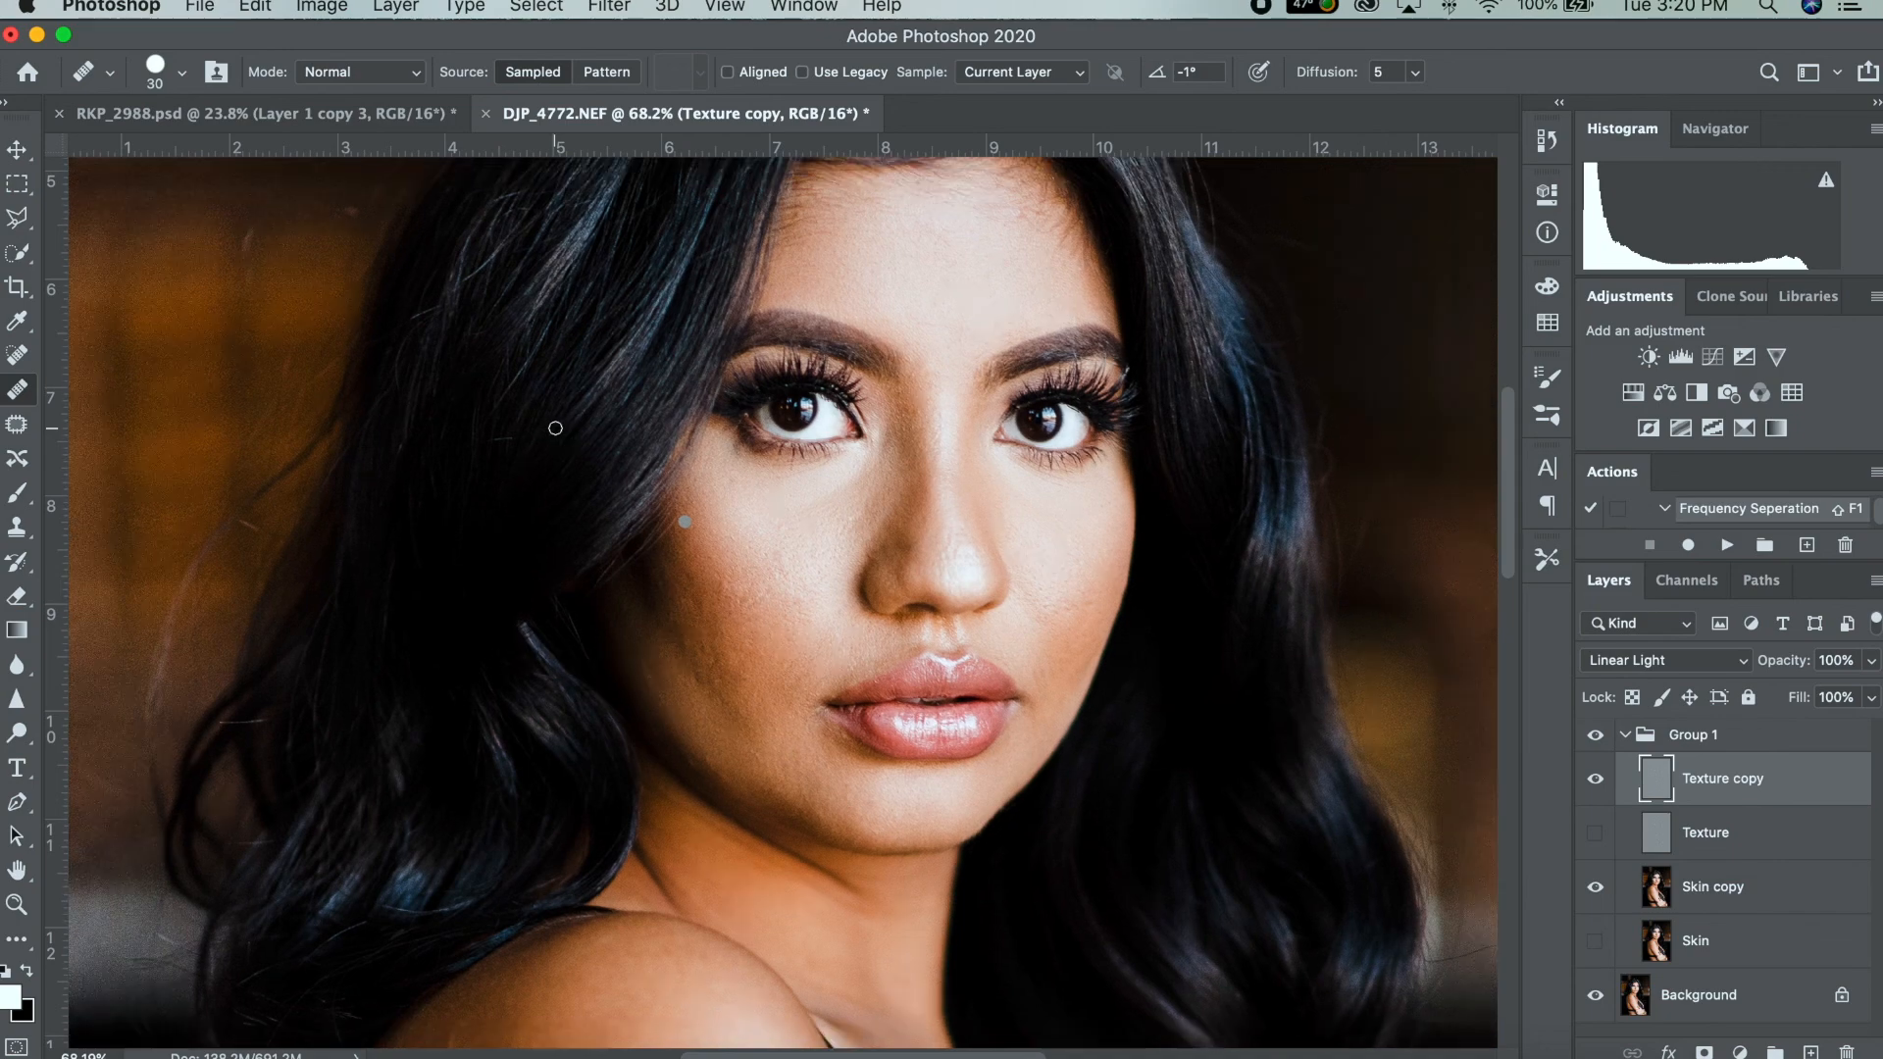
scroll(555, 428, down, 3)
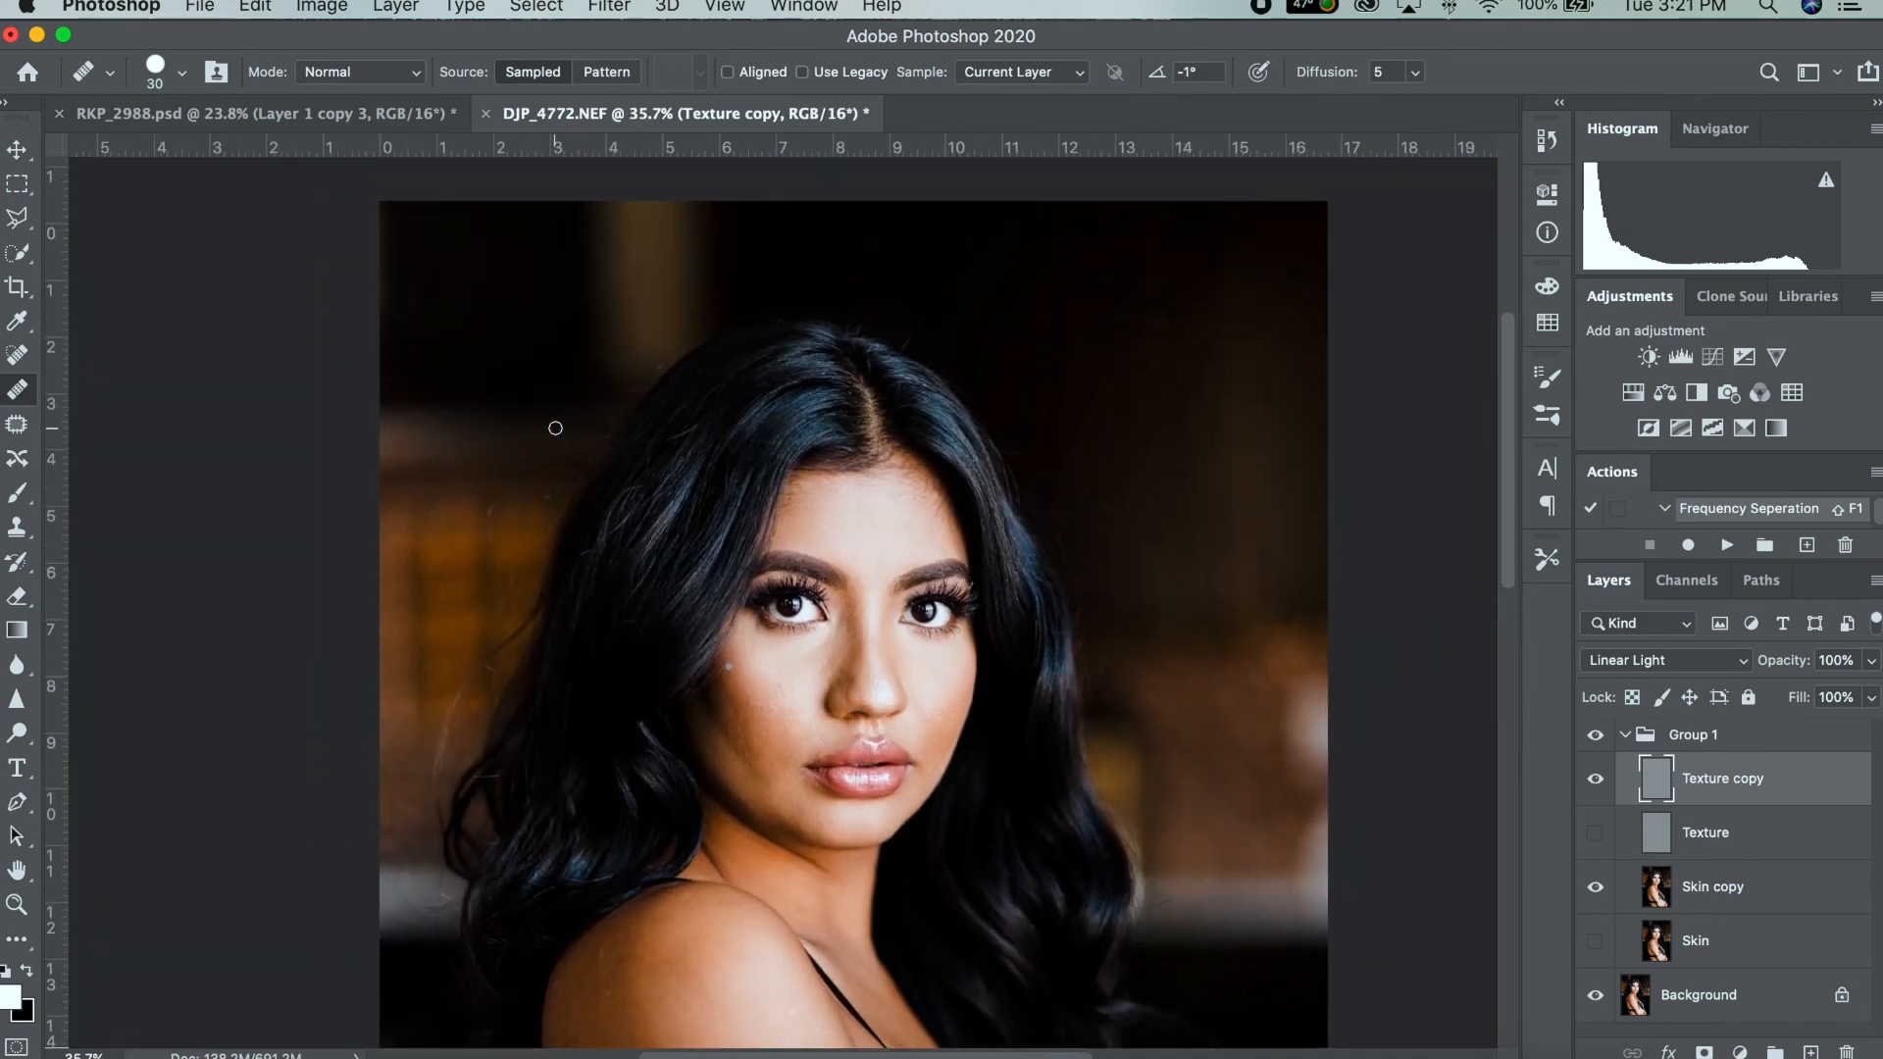
click(1593, 736)
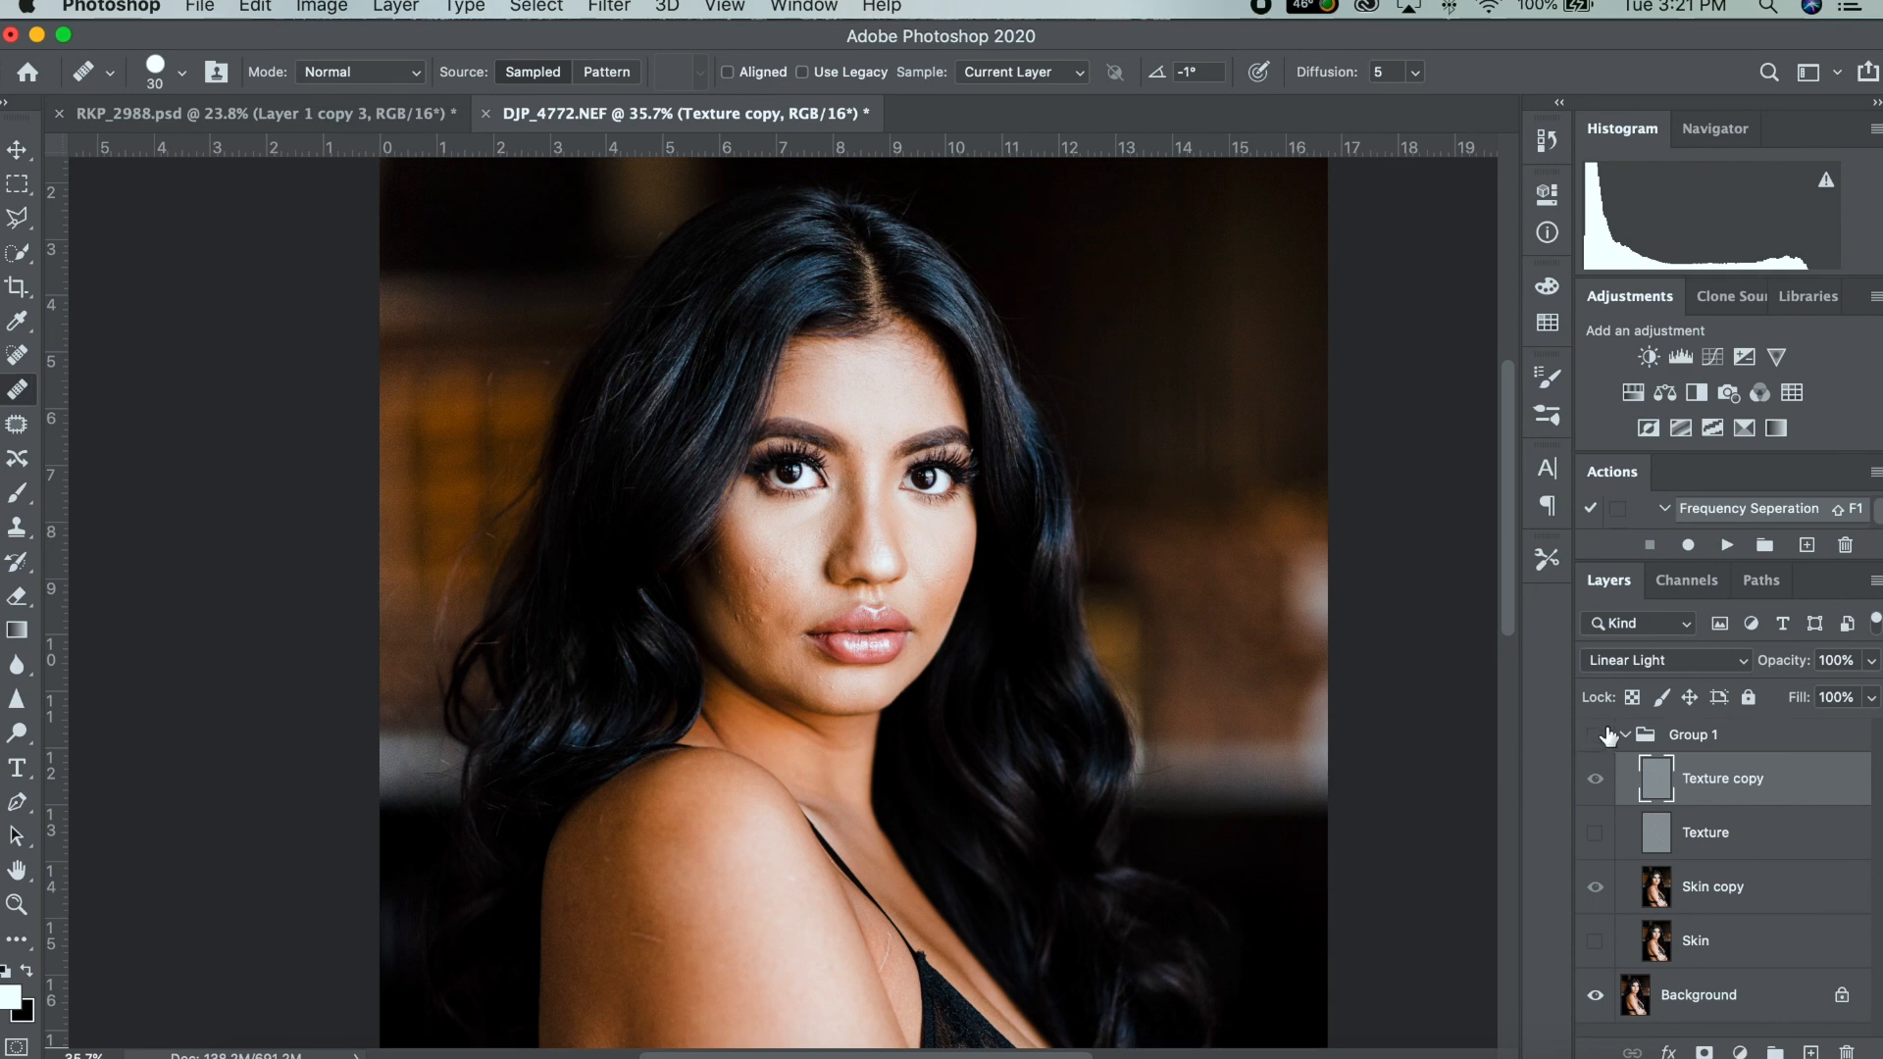
click(1596, 735)
Examine the full portrait, the shoulder and chest skin up close, and the face for remaining blemishes and uneven tones.
drag(1514, 622, 1514, 712)
scroll(1514, 712, up, 1)
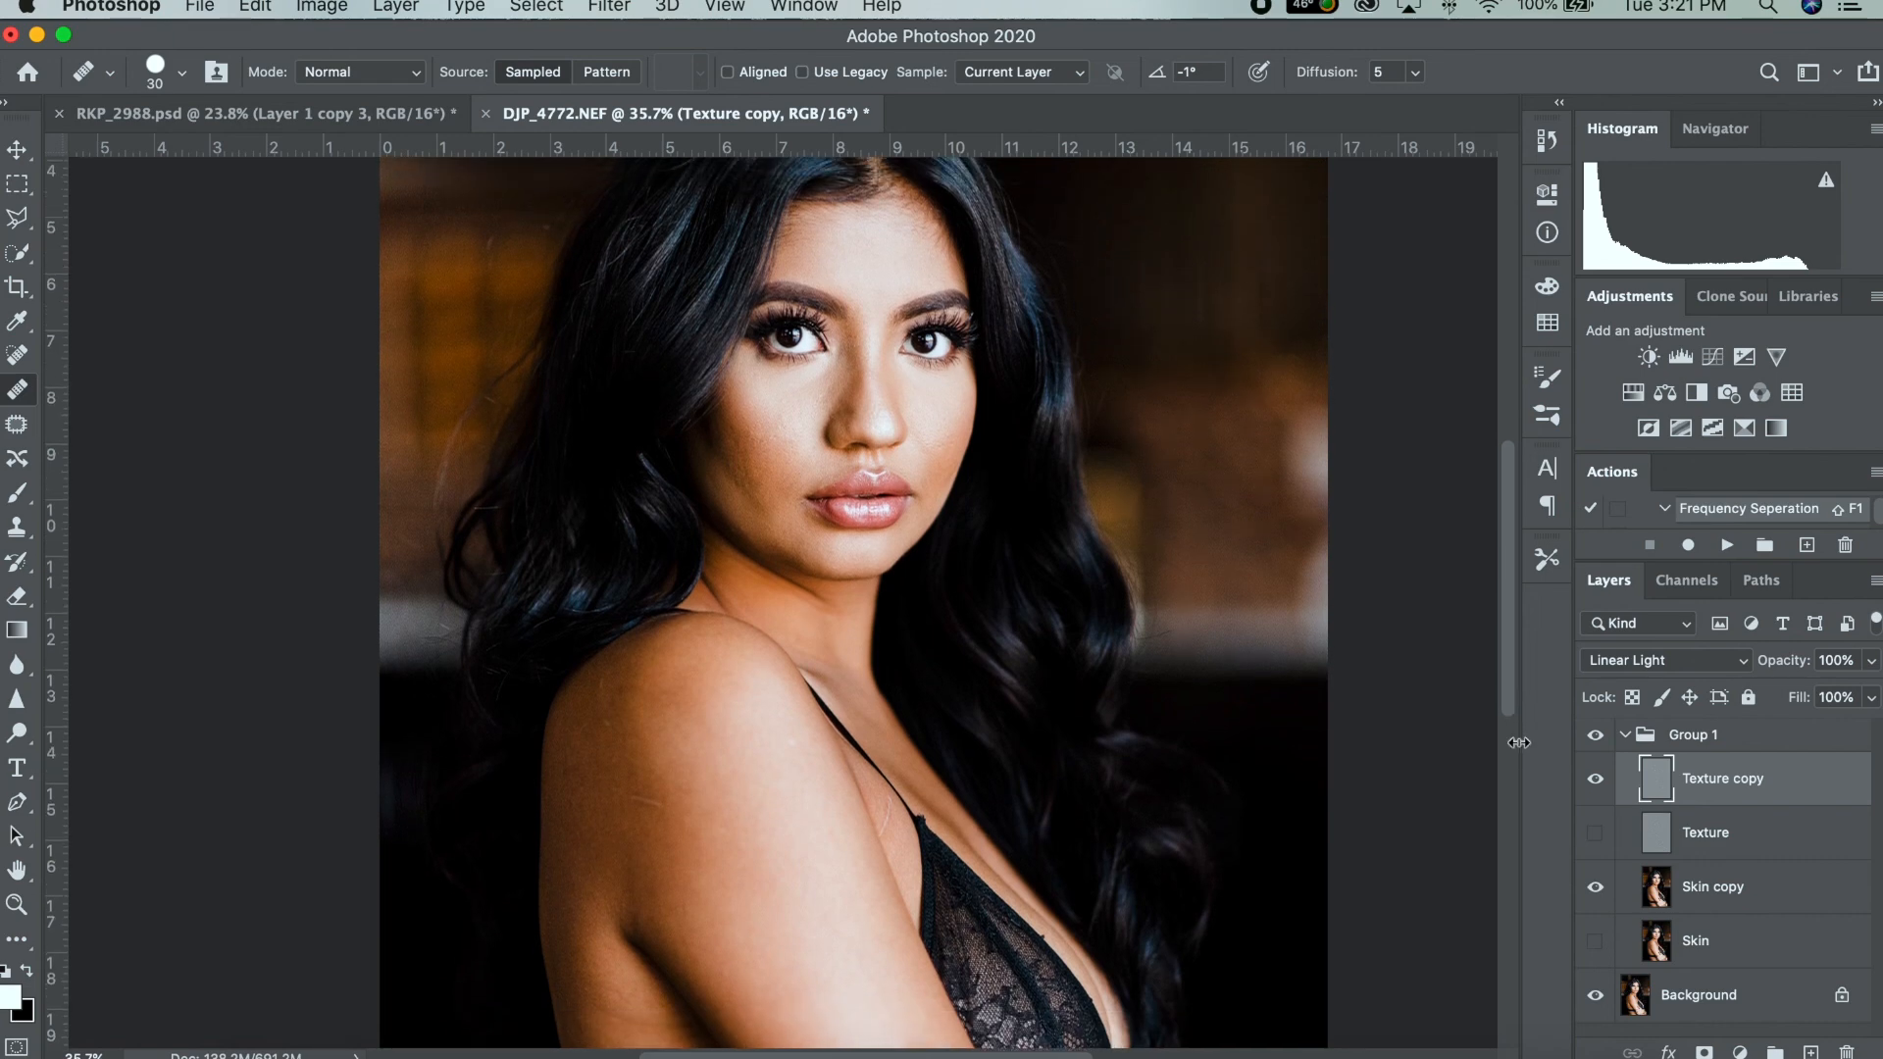
scroll(1328, 769, down, 4)
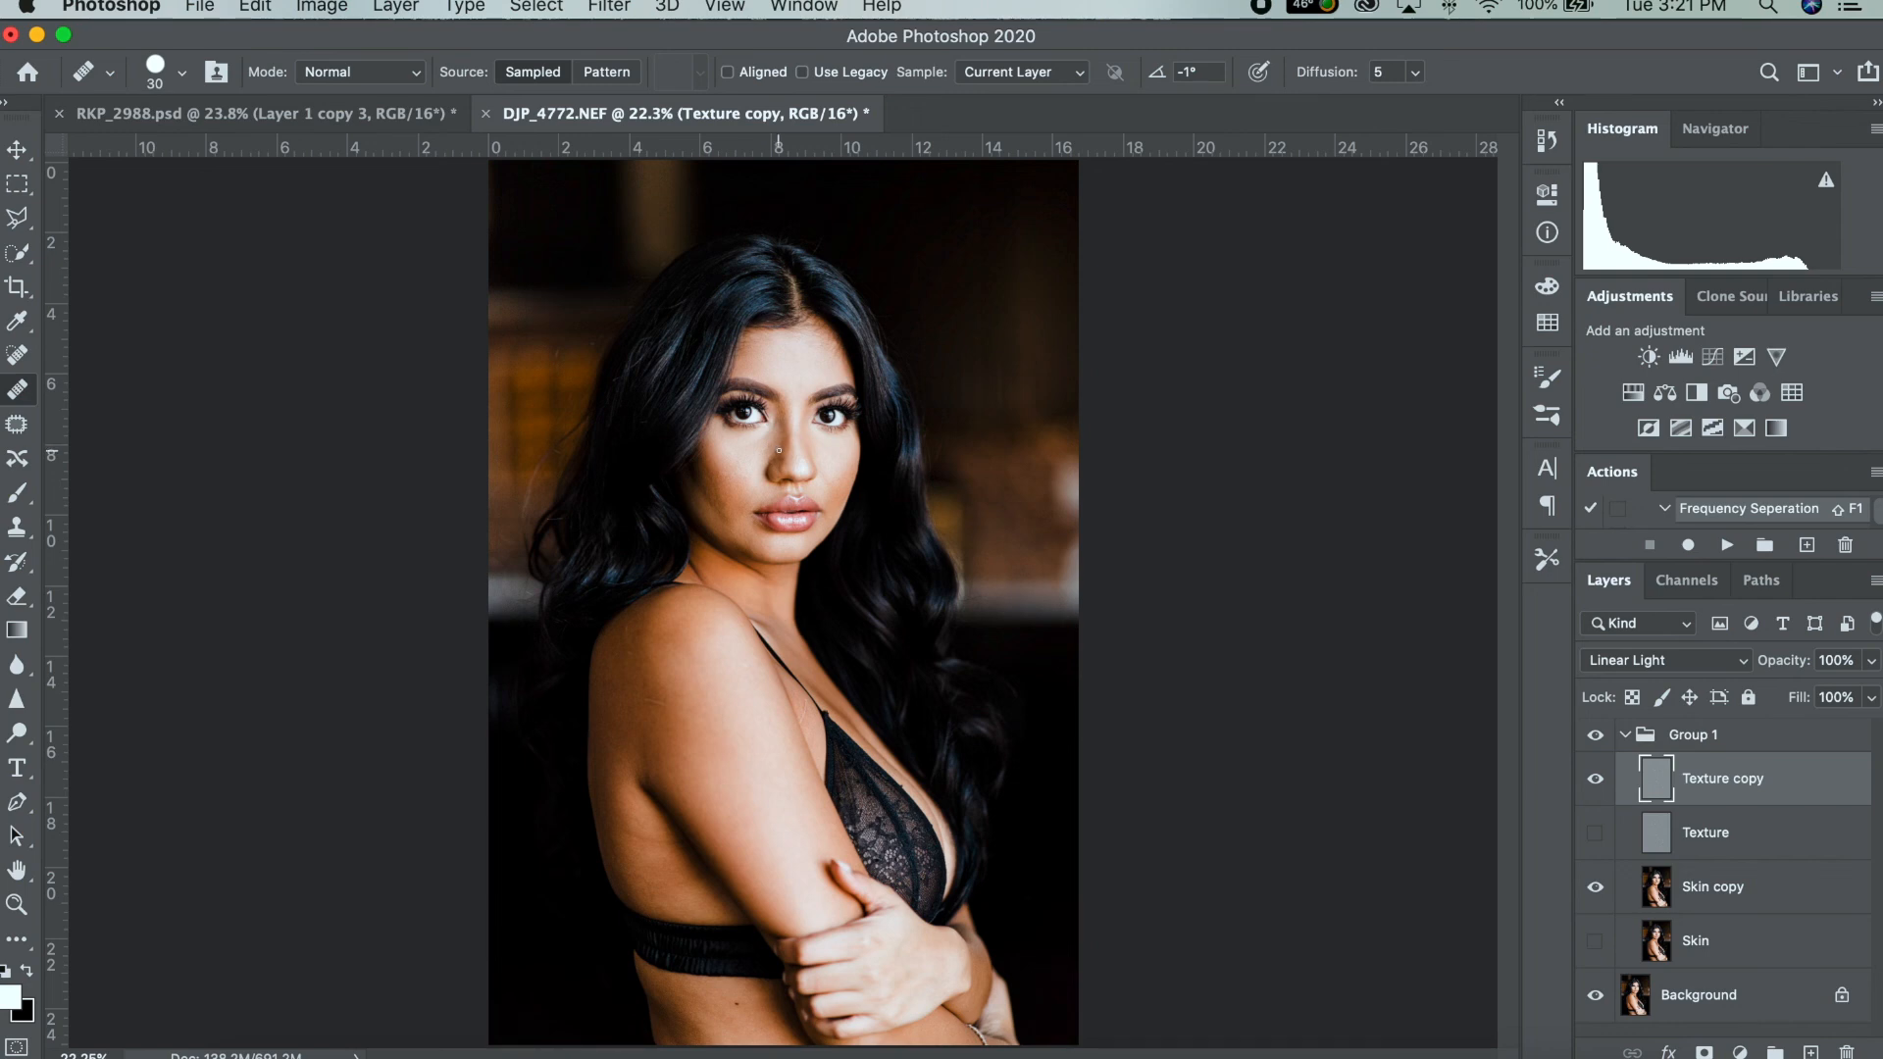
scroll(765, 448, up, 5)
scroll(766, 447, down, 8)
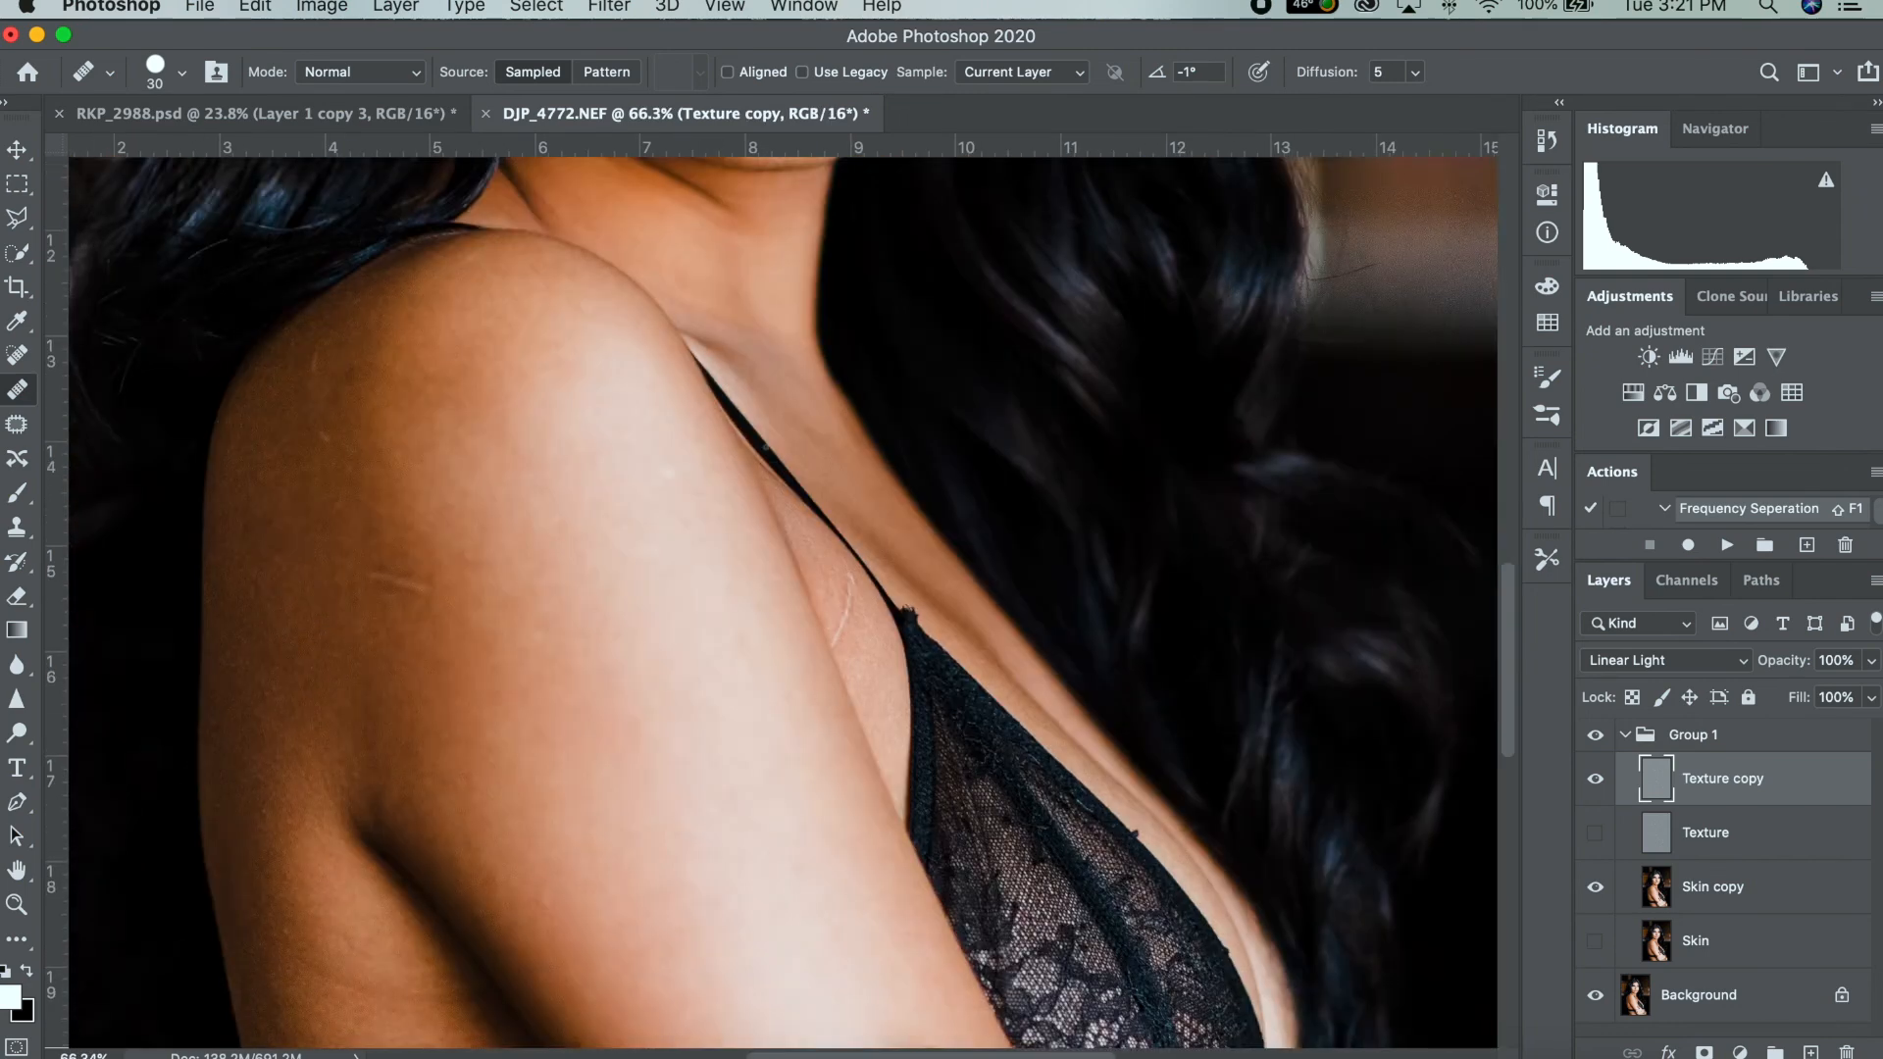
scroll(766, 447, up, 8)
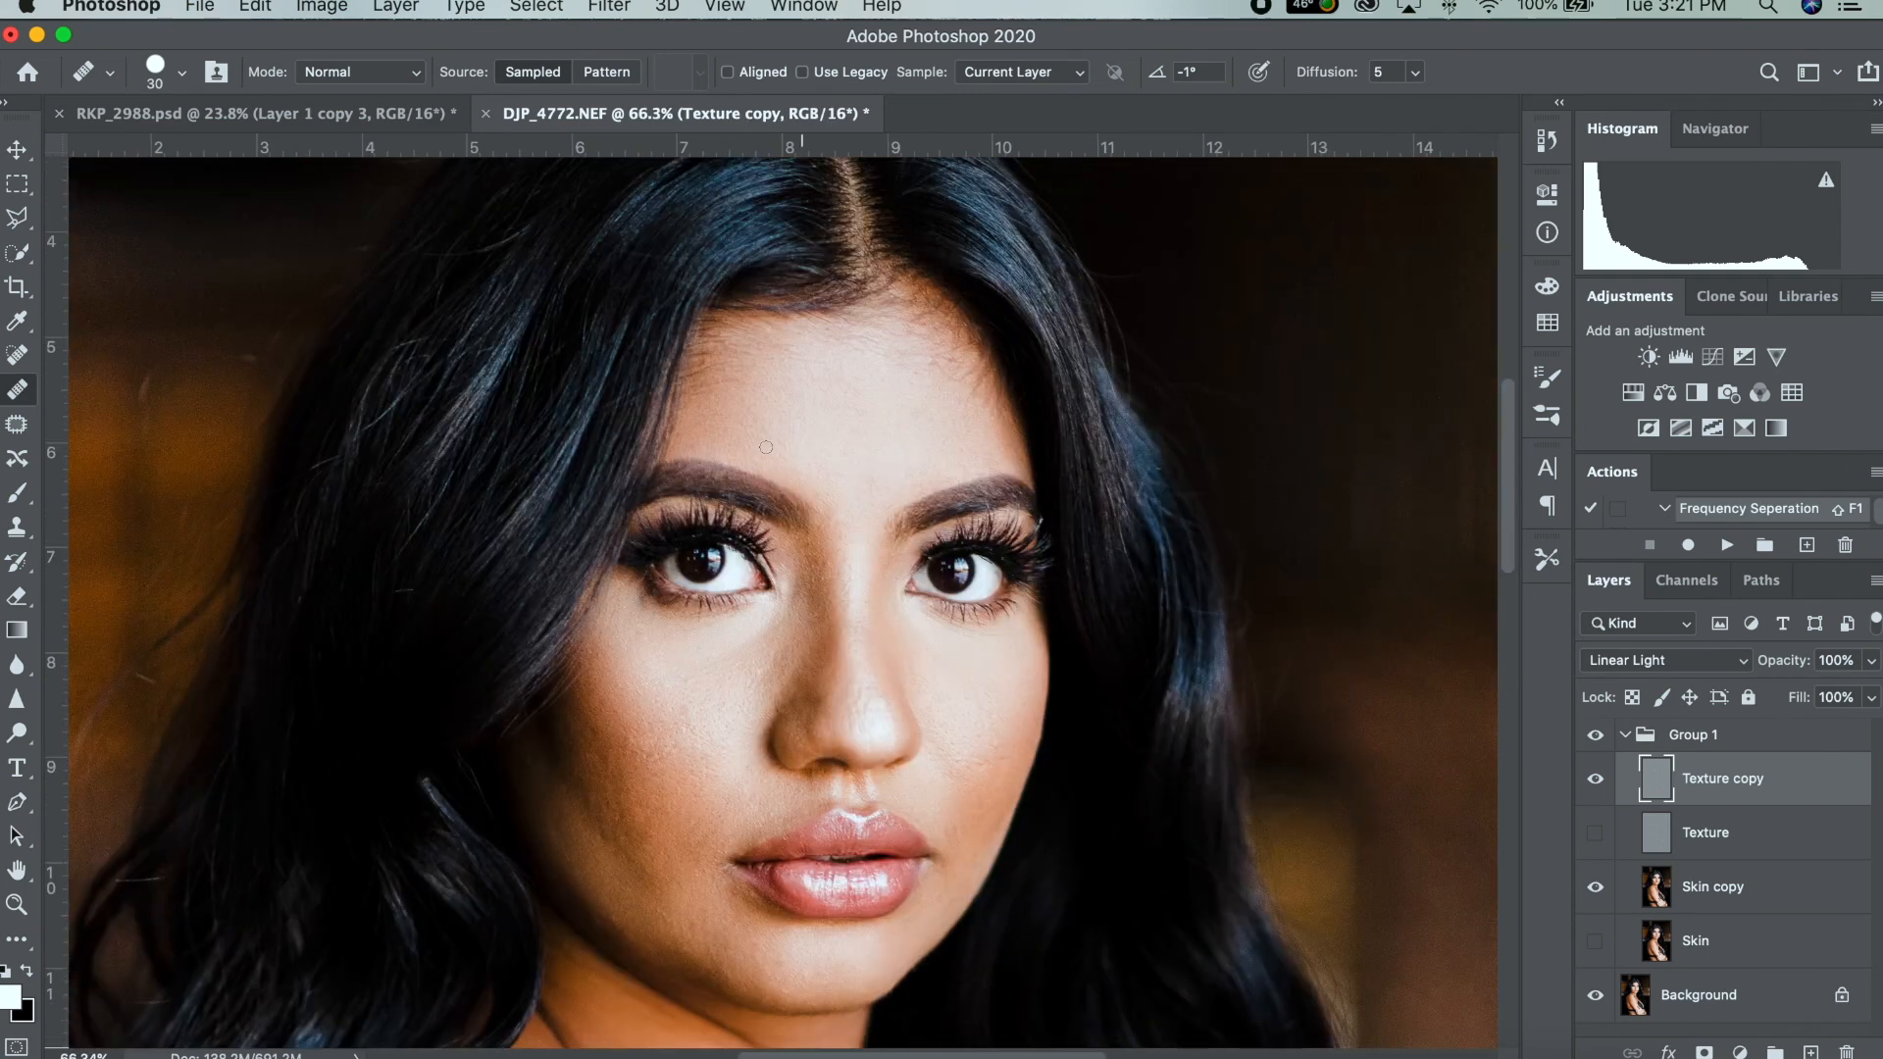